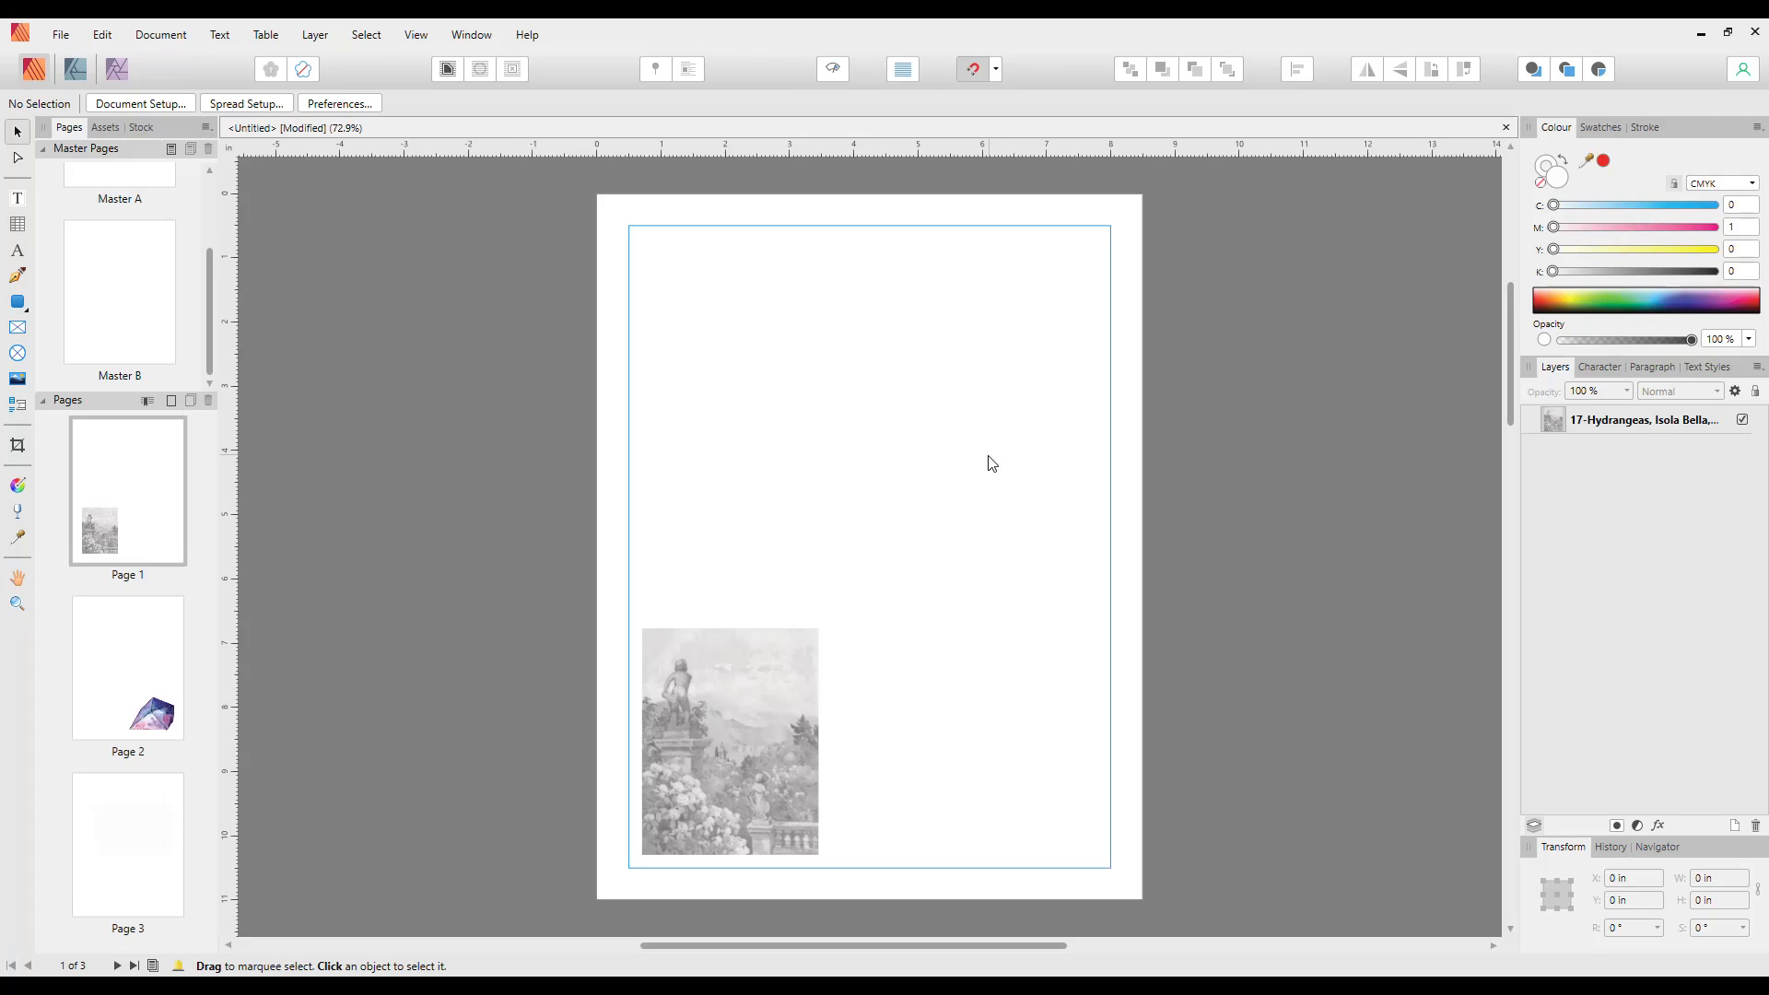
# - Move the garden image slightly to about X 0.729 in, Y 6.753 in on page 1
pyautogui.click(744, 710)
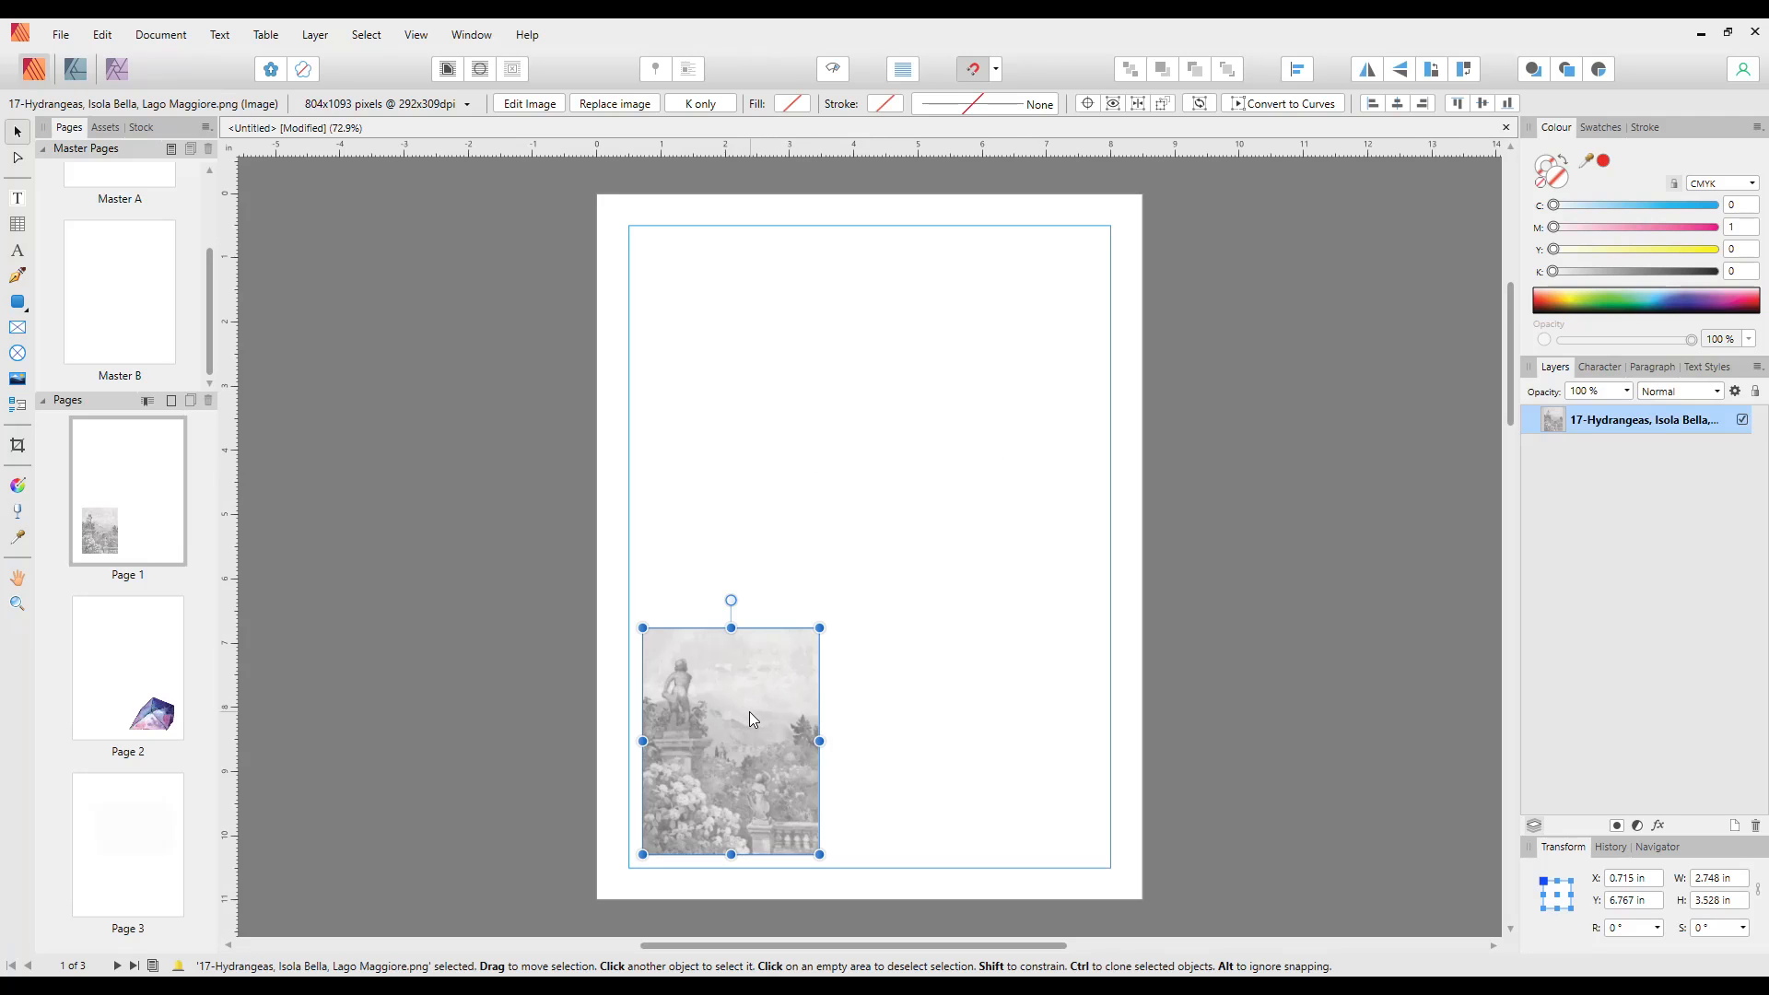
pyautogui.moveTo(749, 716); pyautogui.dragTo(750, 713)
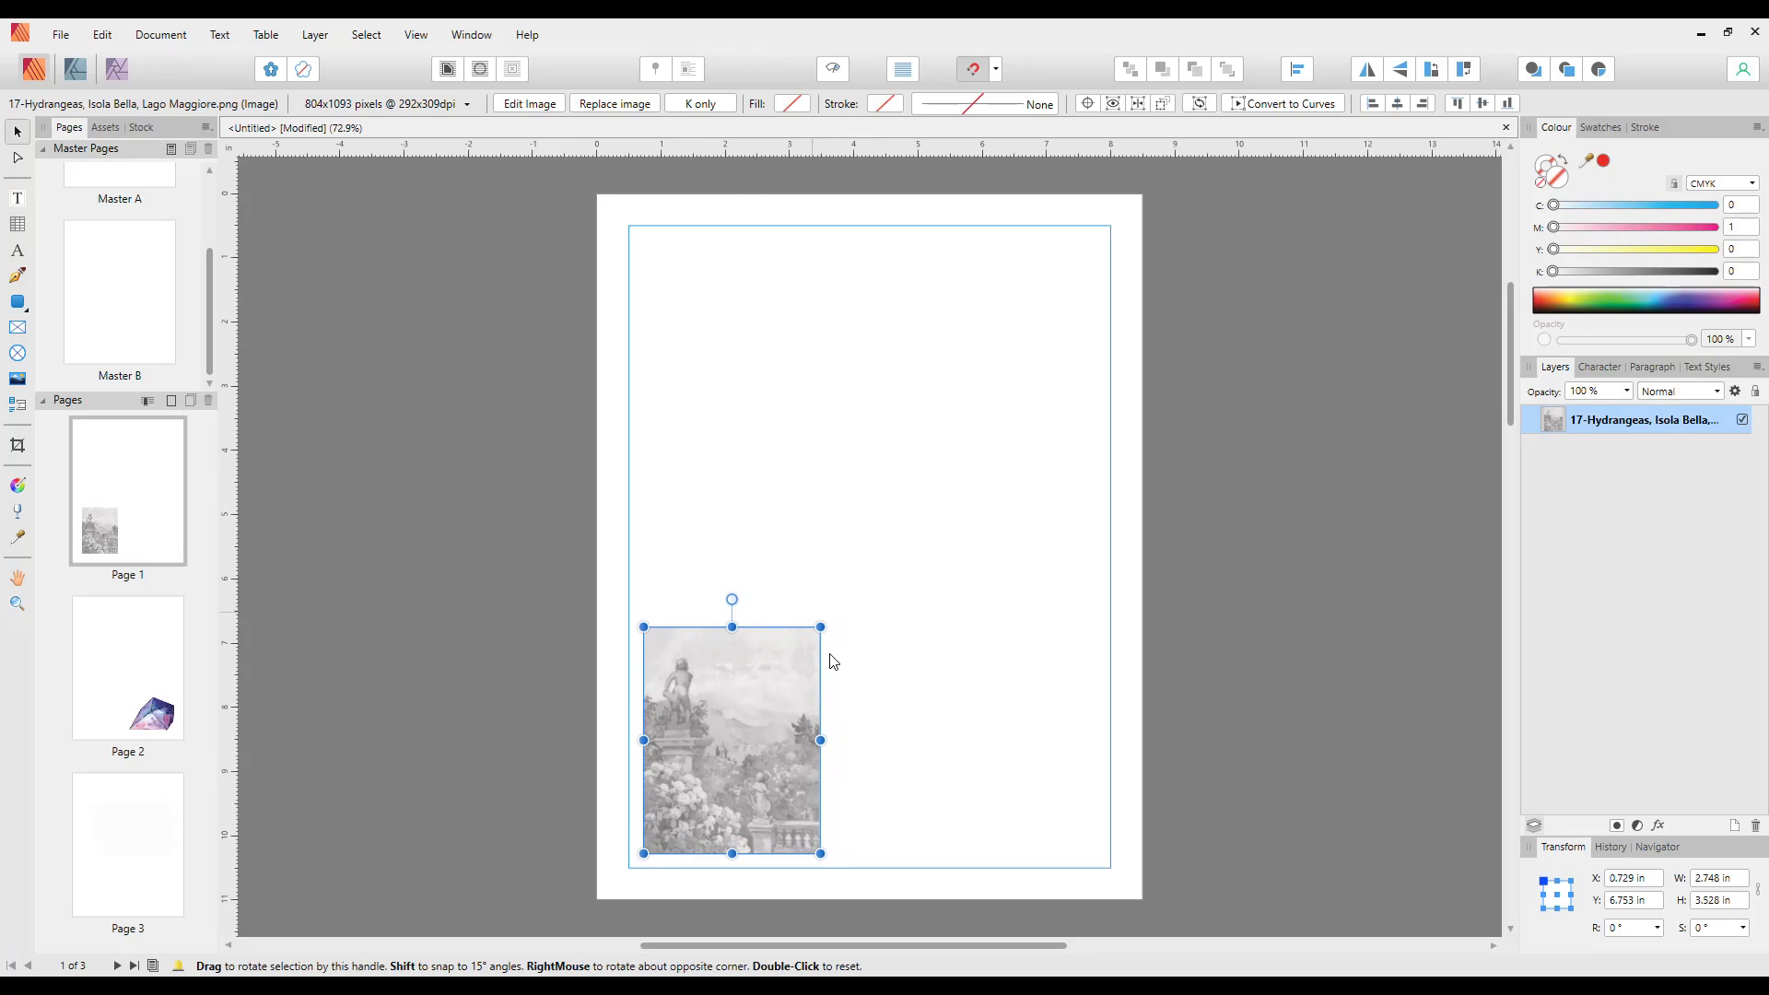
pyautogui.click(779, 564)
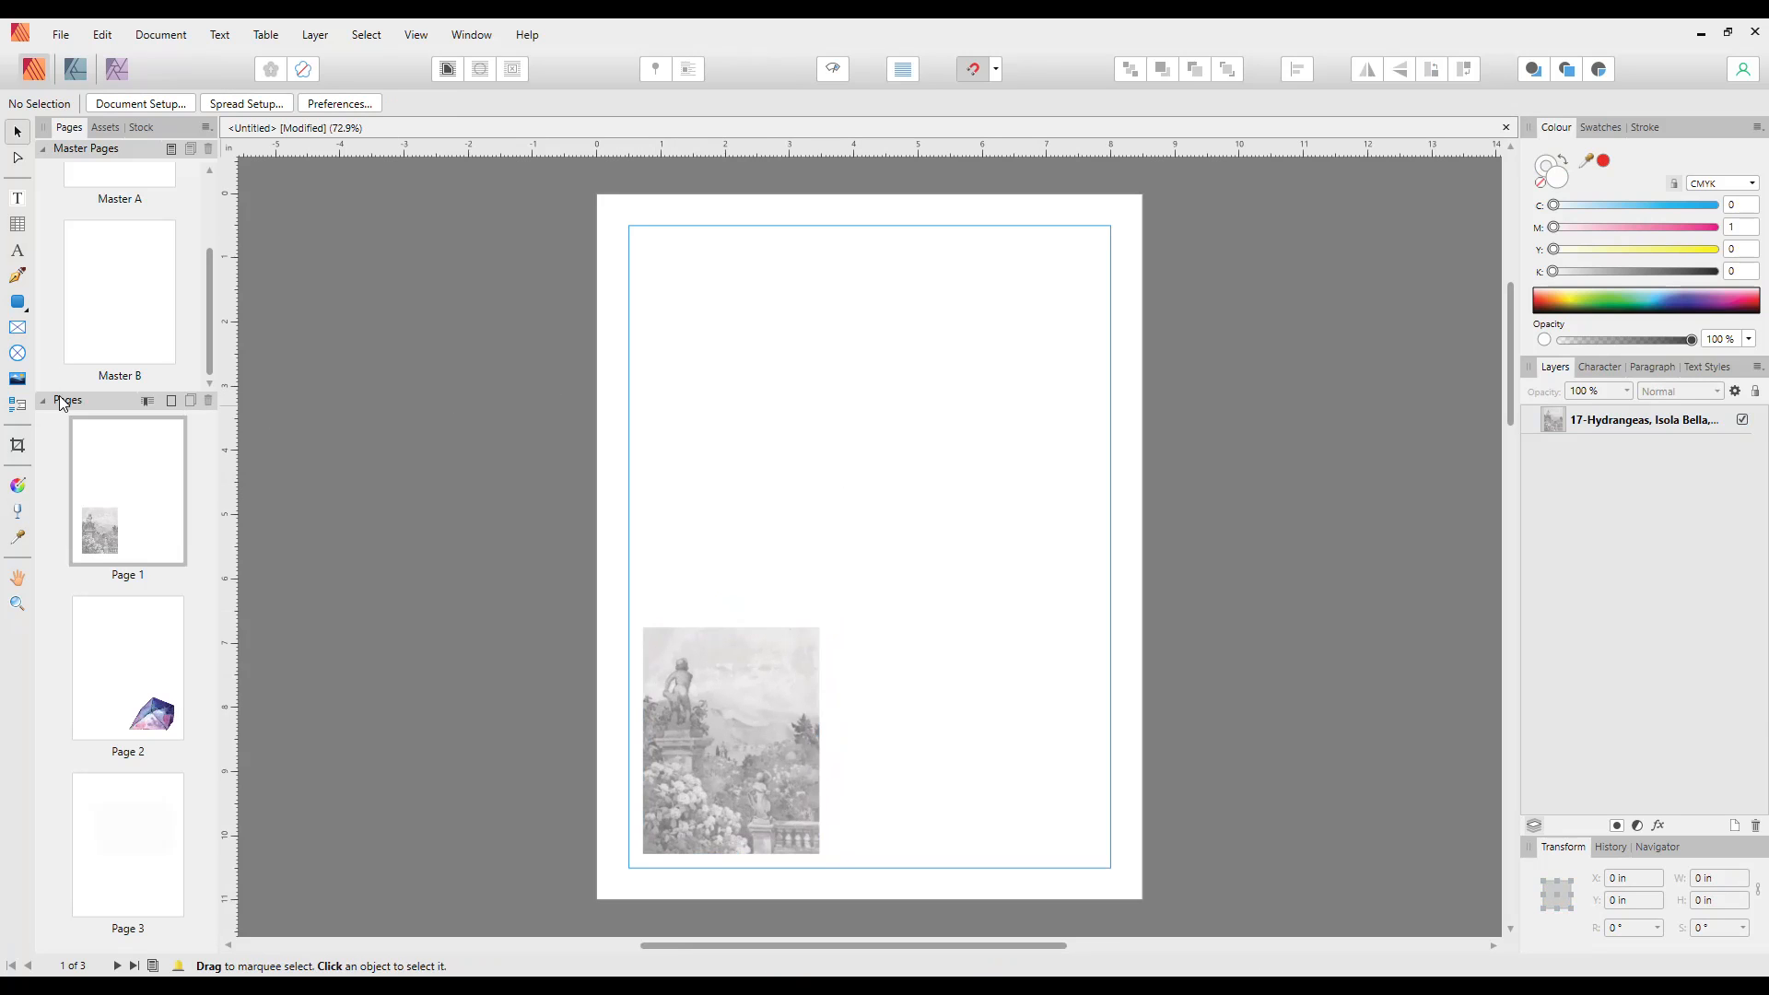
# - Draw a plain rectangle about 2.748 in wide and 3.528 in high exactly over the garden image
pyautogui.click(18, 302)
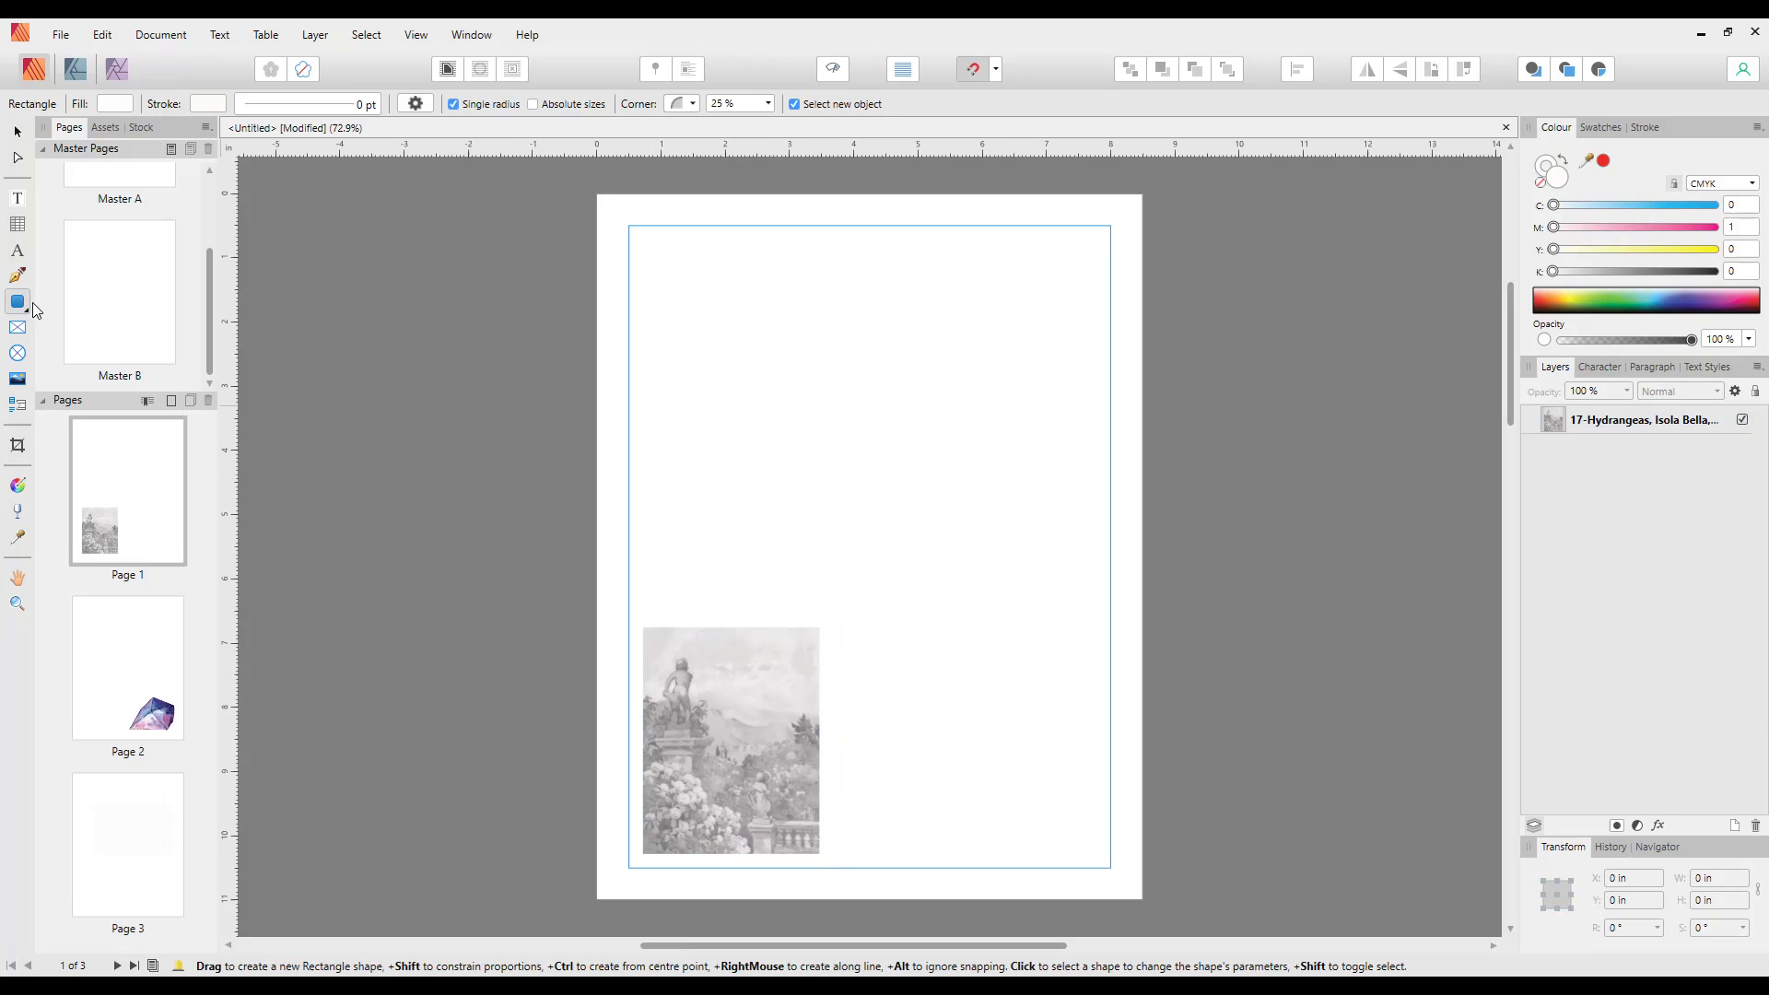
pyautogui.click(26, 309)
pyautogui.click(65, 303)
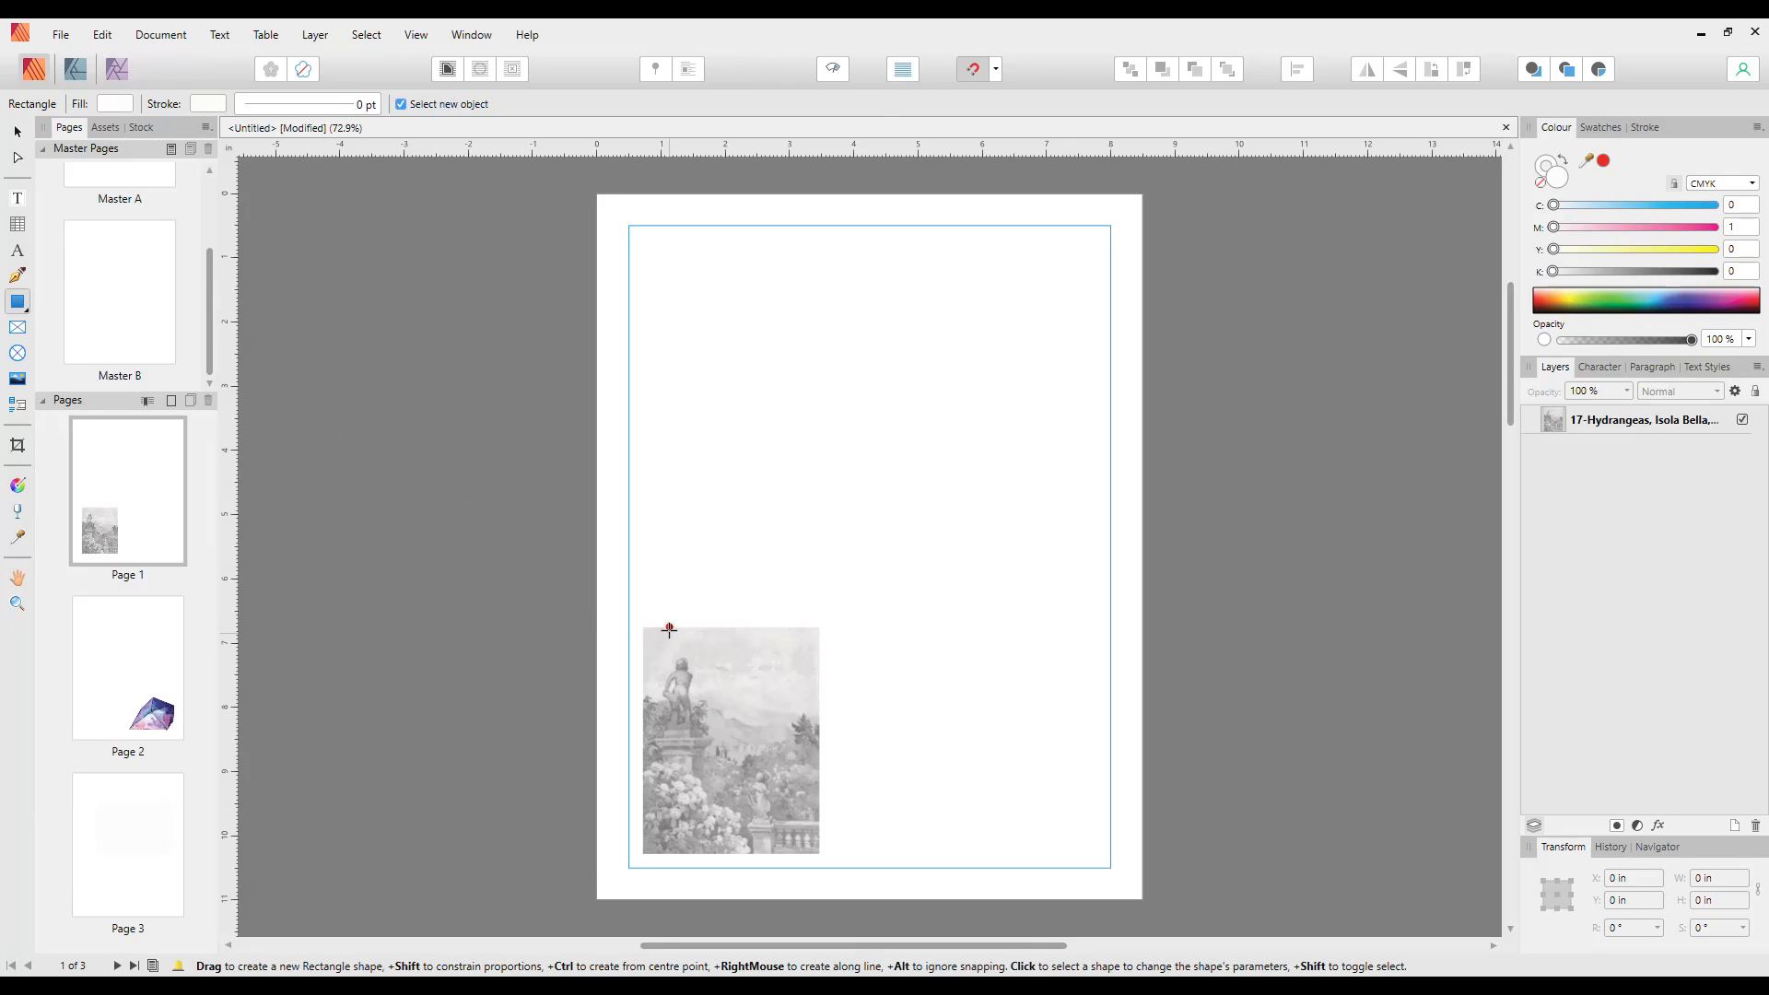
pyautogui.moveTo(643, 627); pyautogui.dragTo(818, 853)
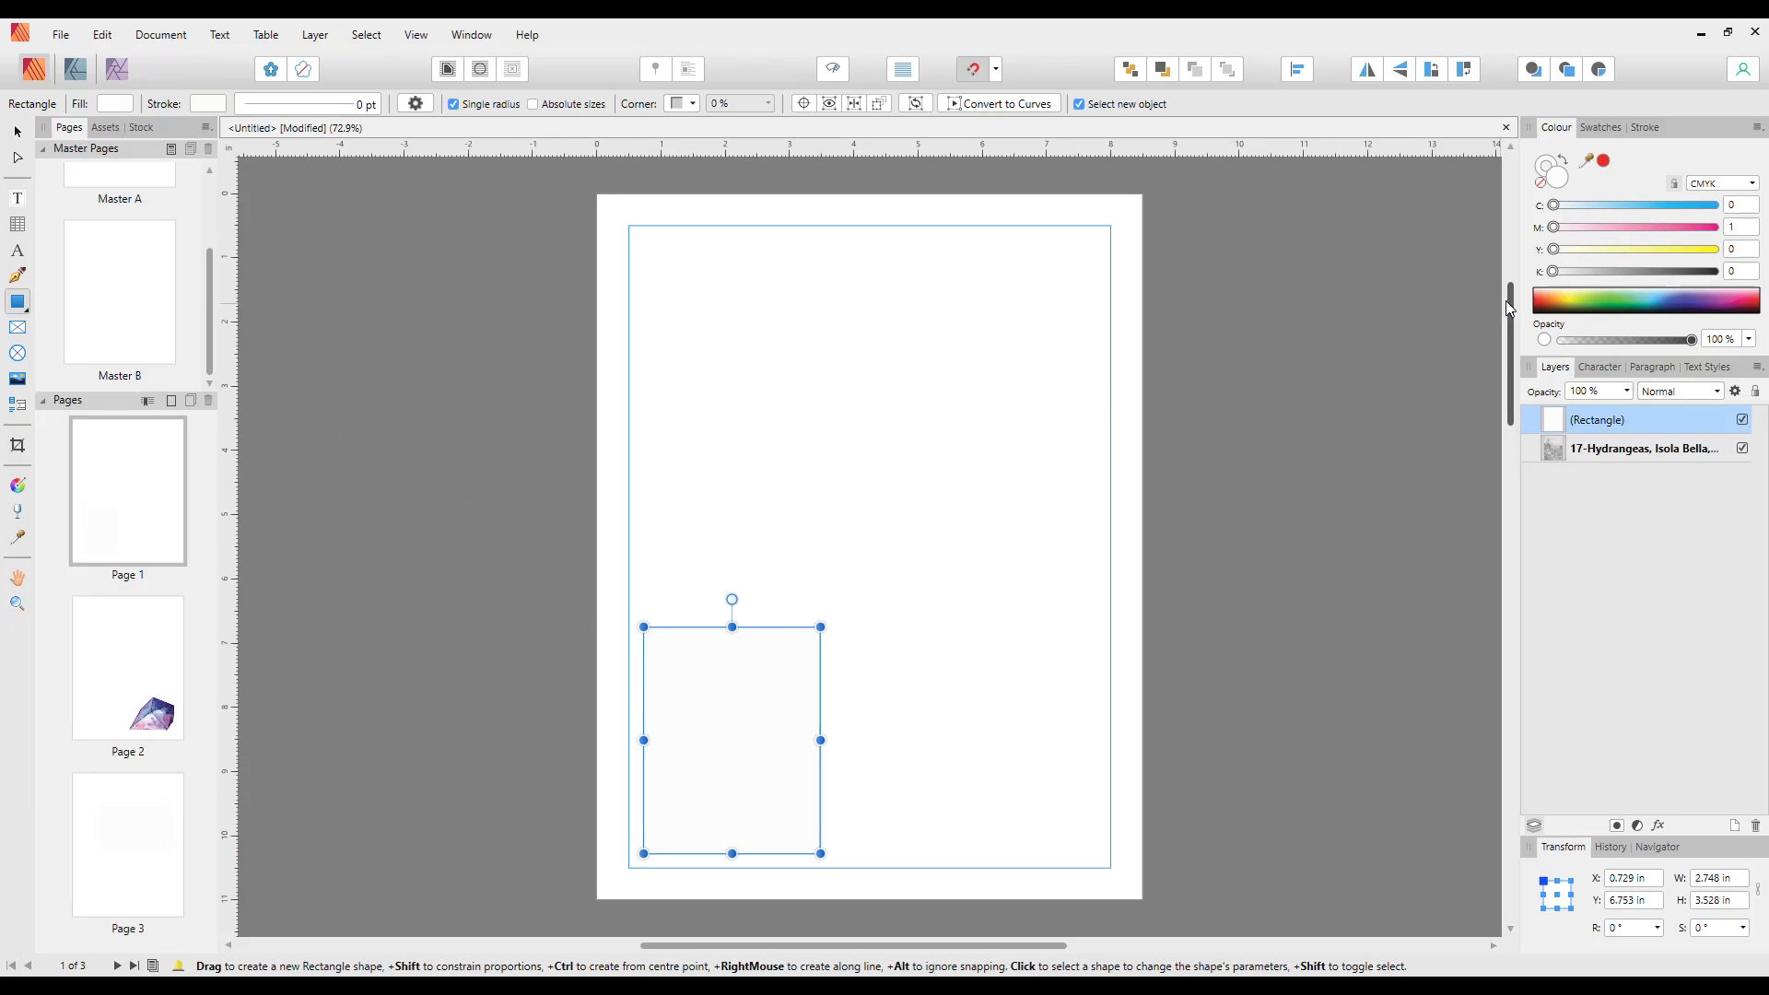
# - Give the rectangle over the image a 28.8 pt stroke and remove its fill
pyautogui.click(1554, 165)
pyautogui.click(1606, 135)
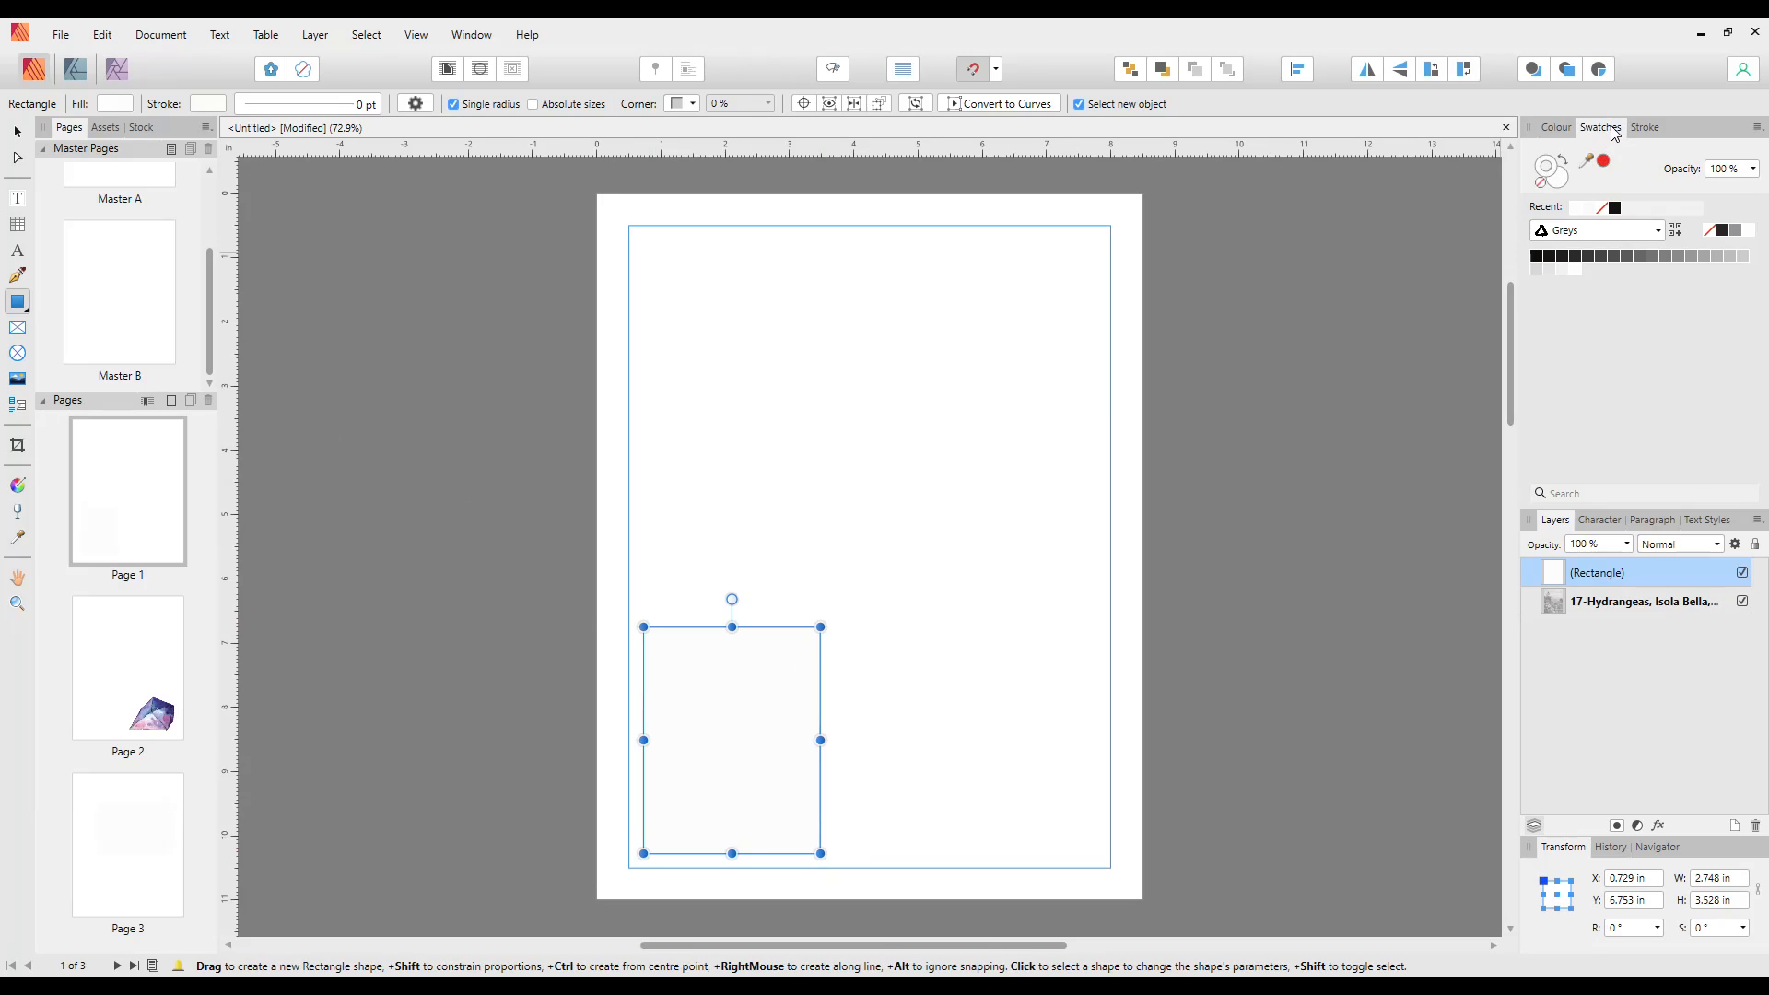
pyautogui.click(1640, 135)
pyautogui.moveTo(1574, 184); pyautogui.dragTo(1648, 185)
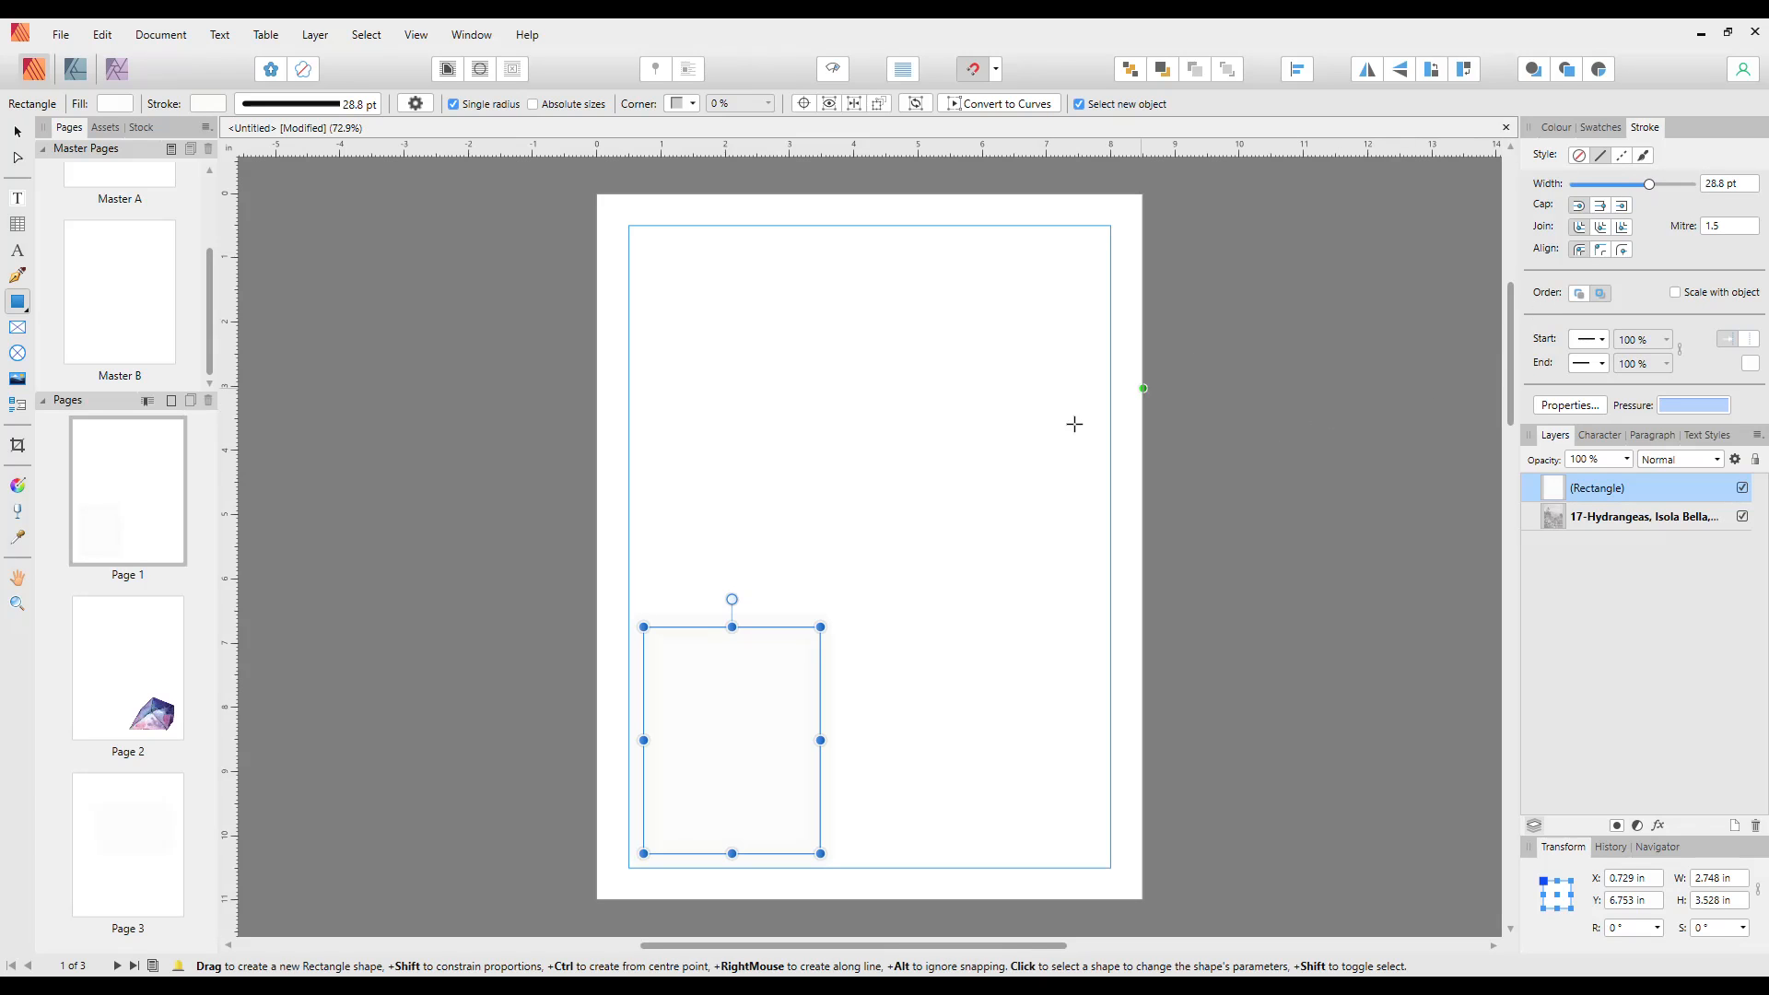
pyautogui.click(1556, 128)
pyautogui.click(1563, 184)
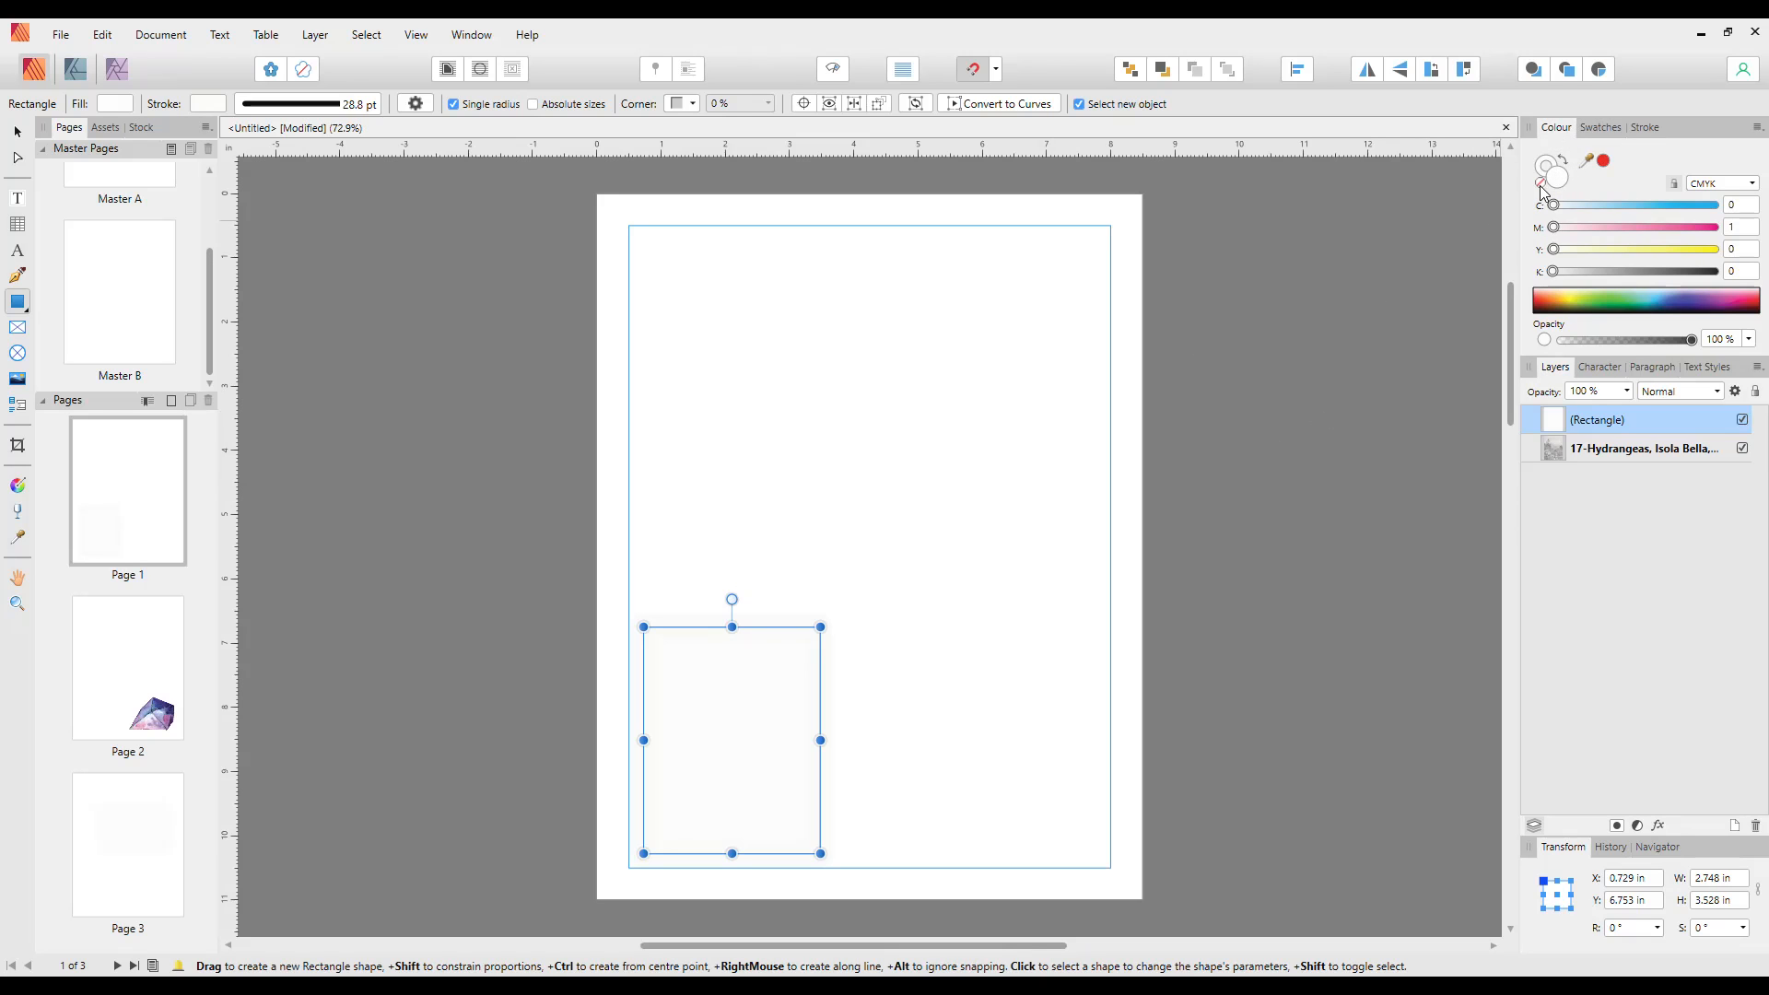
pyautogui.click(1541, 188)
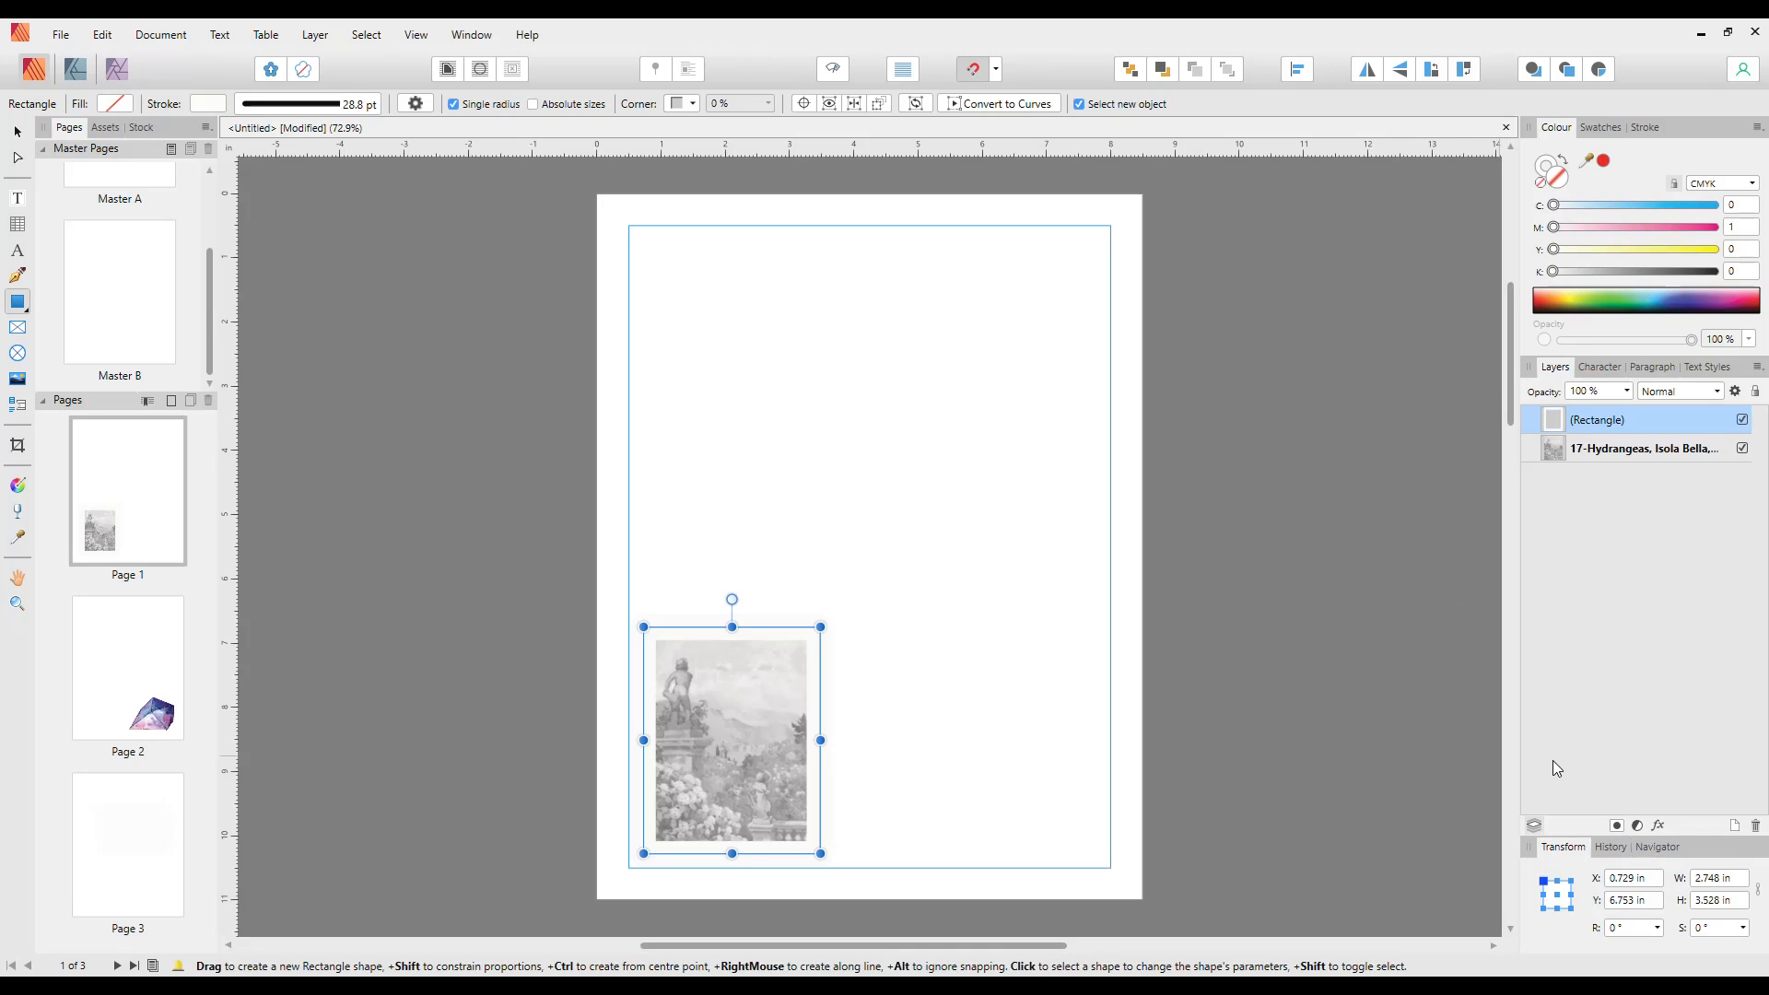
# - Apply a Gaussian Blur layer effect with a 20 px radius to the rectangle frame and deselect it
pyautogui.click(1659, 826)
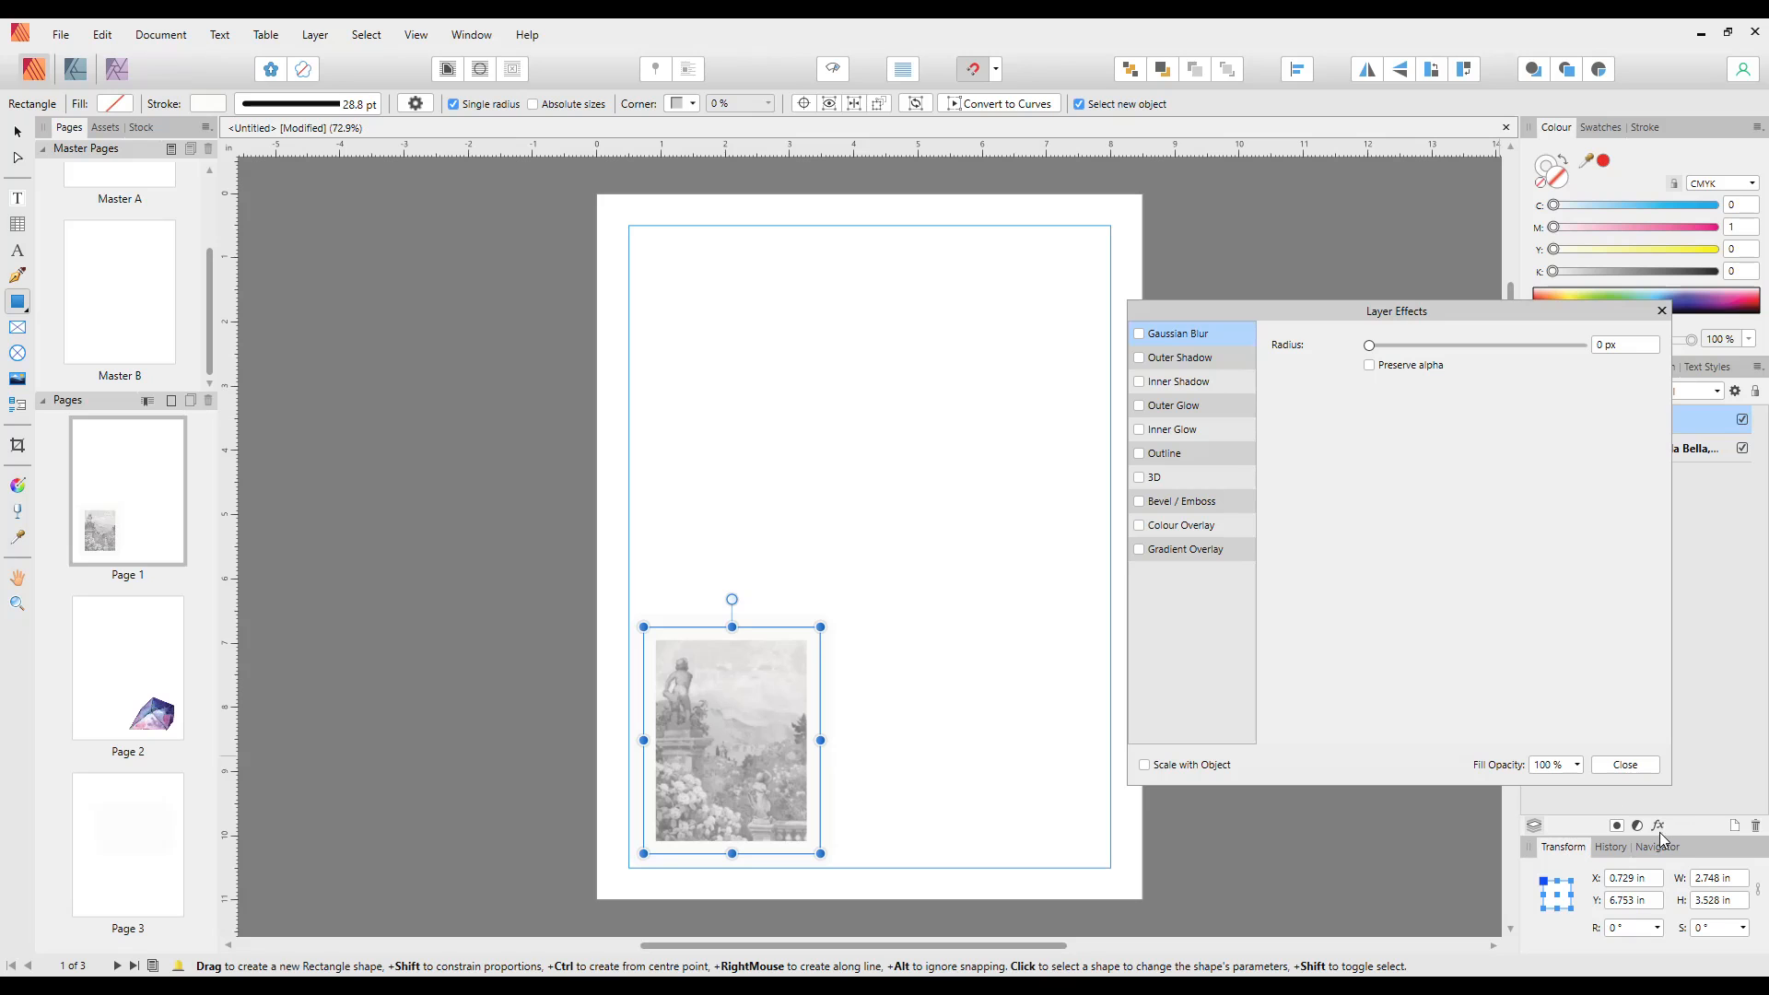
pyautogui.click(1140, 336)
pyautogui.moveTo(1370, 348); pyautogui.dragTo(1512, 352)
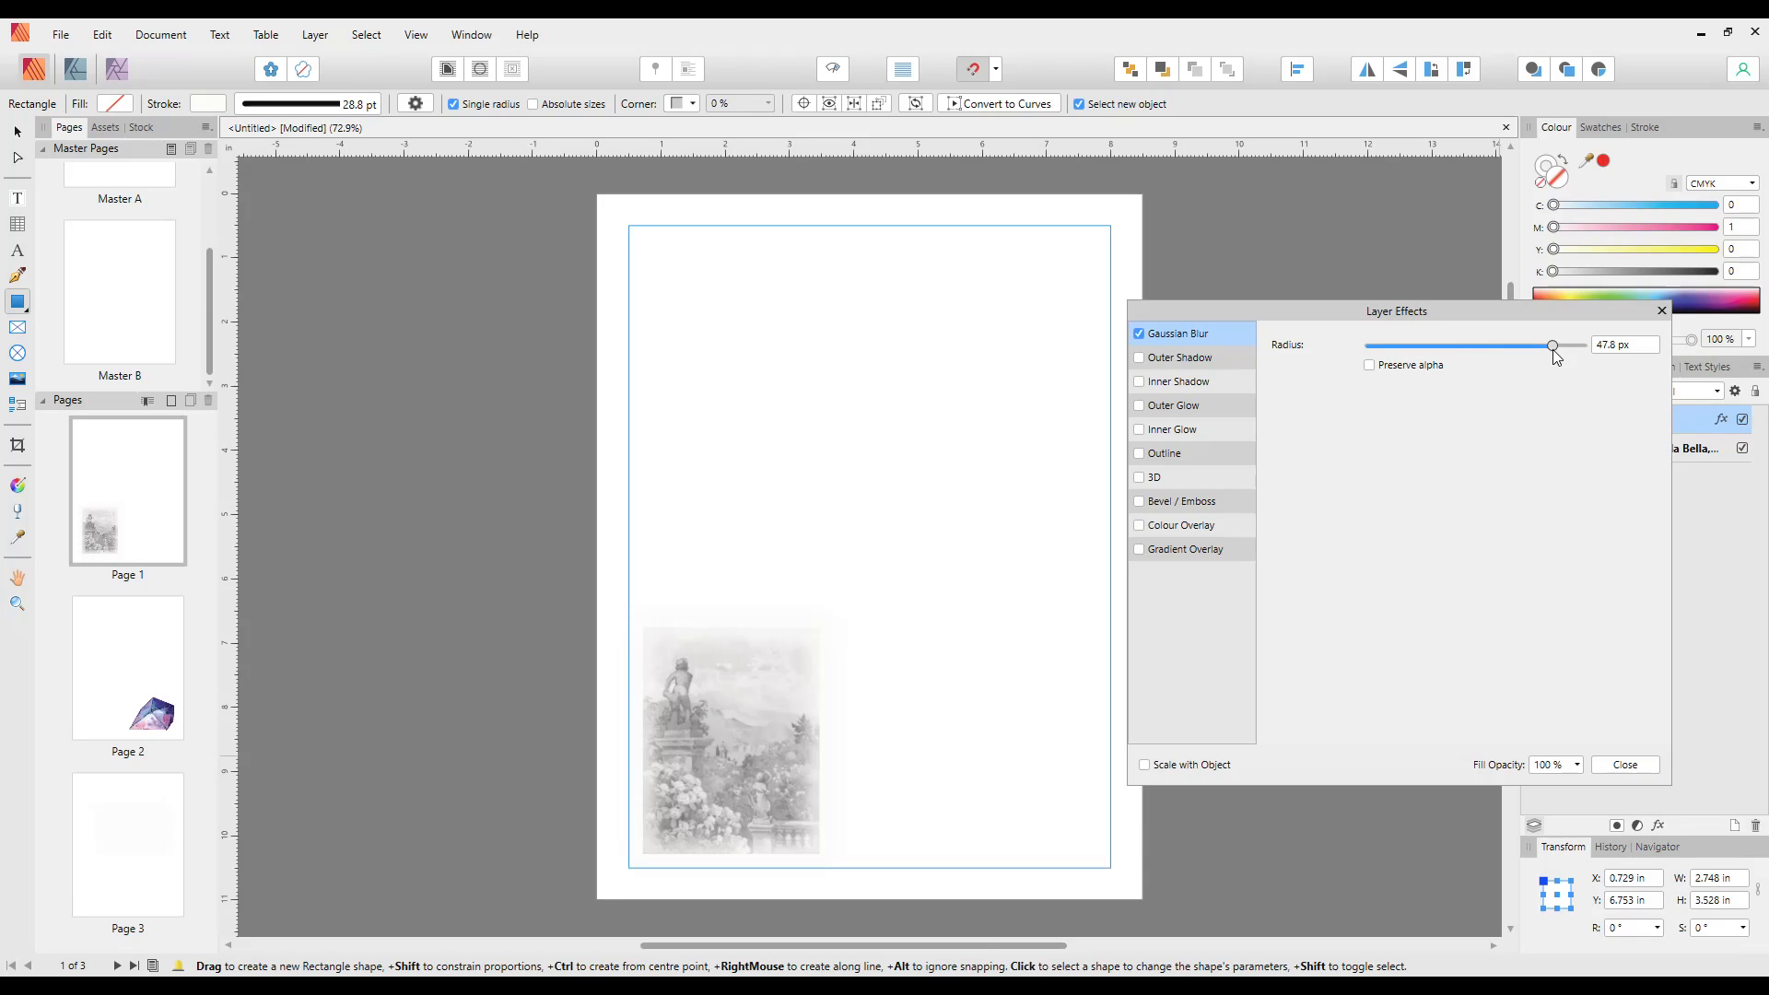
pyautogui.moveTo(1545, 351); pyautogui.dragTo(1464, 354)
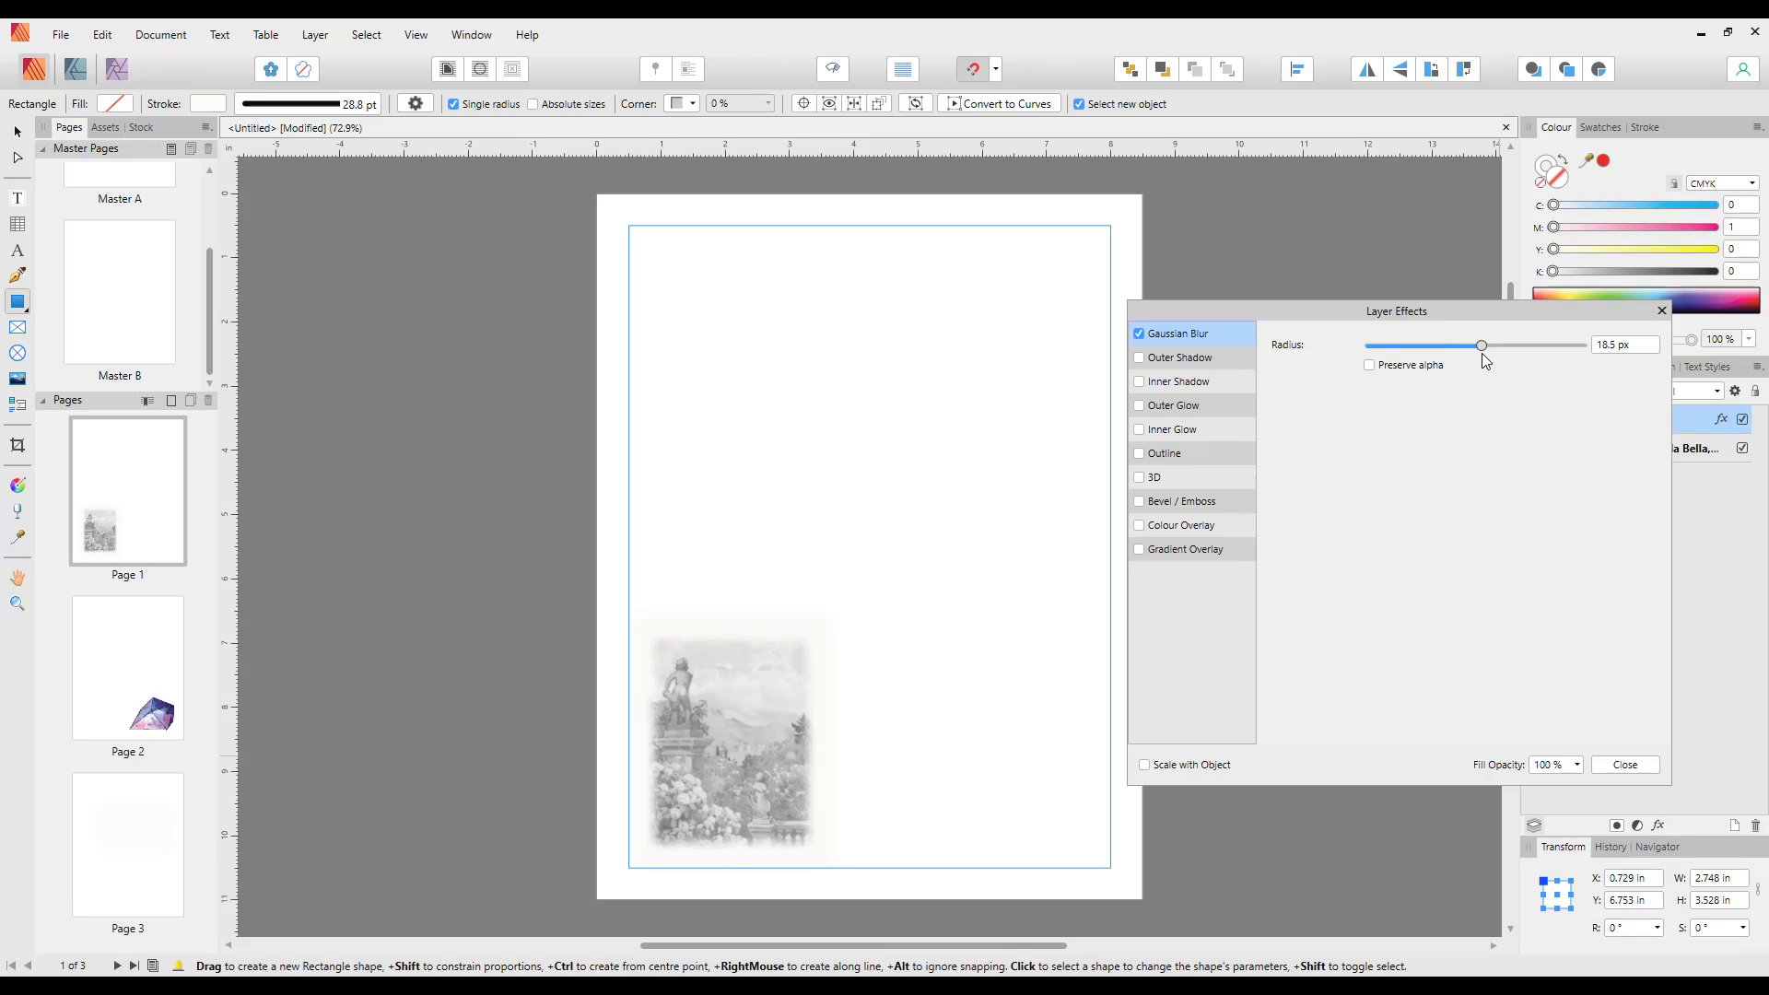
pyautogui.moveTo(1485, 361); pyautogui.dragTo(1486, 359)
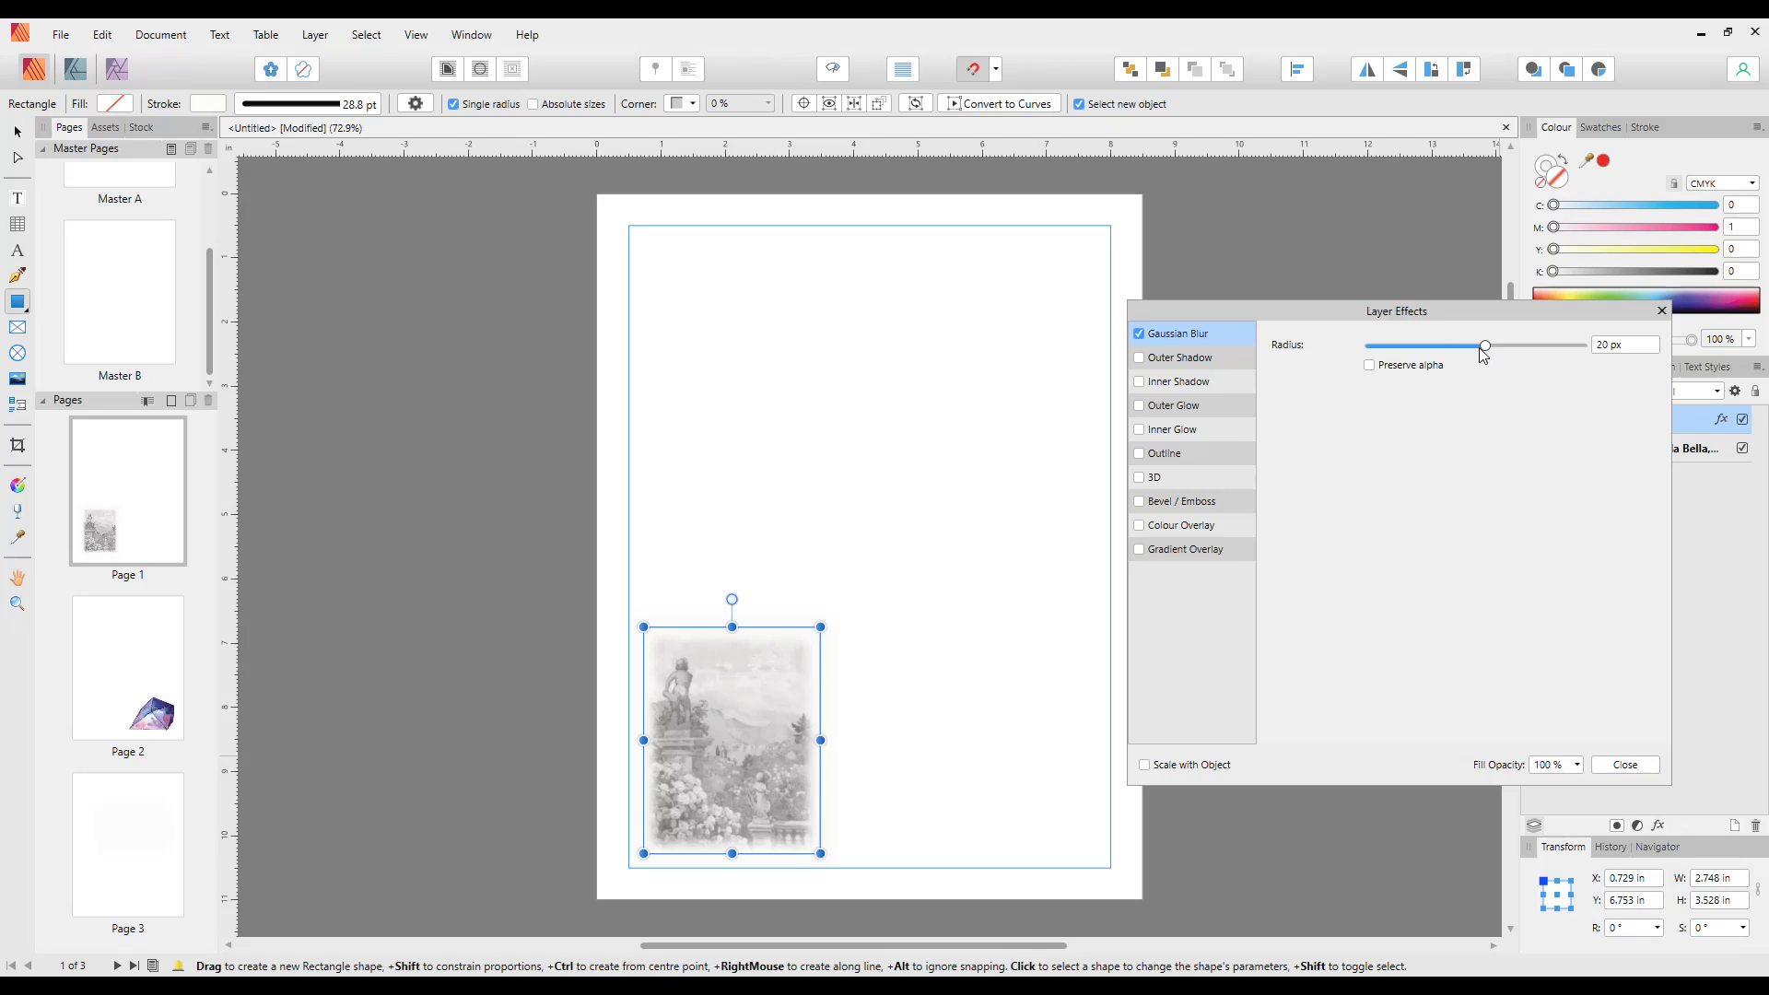
pyautogui.click(1627, 770)
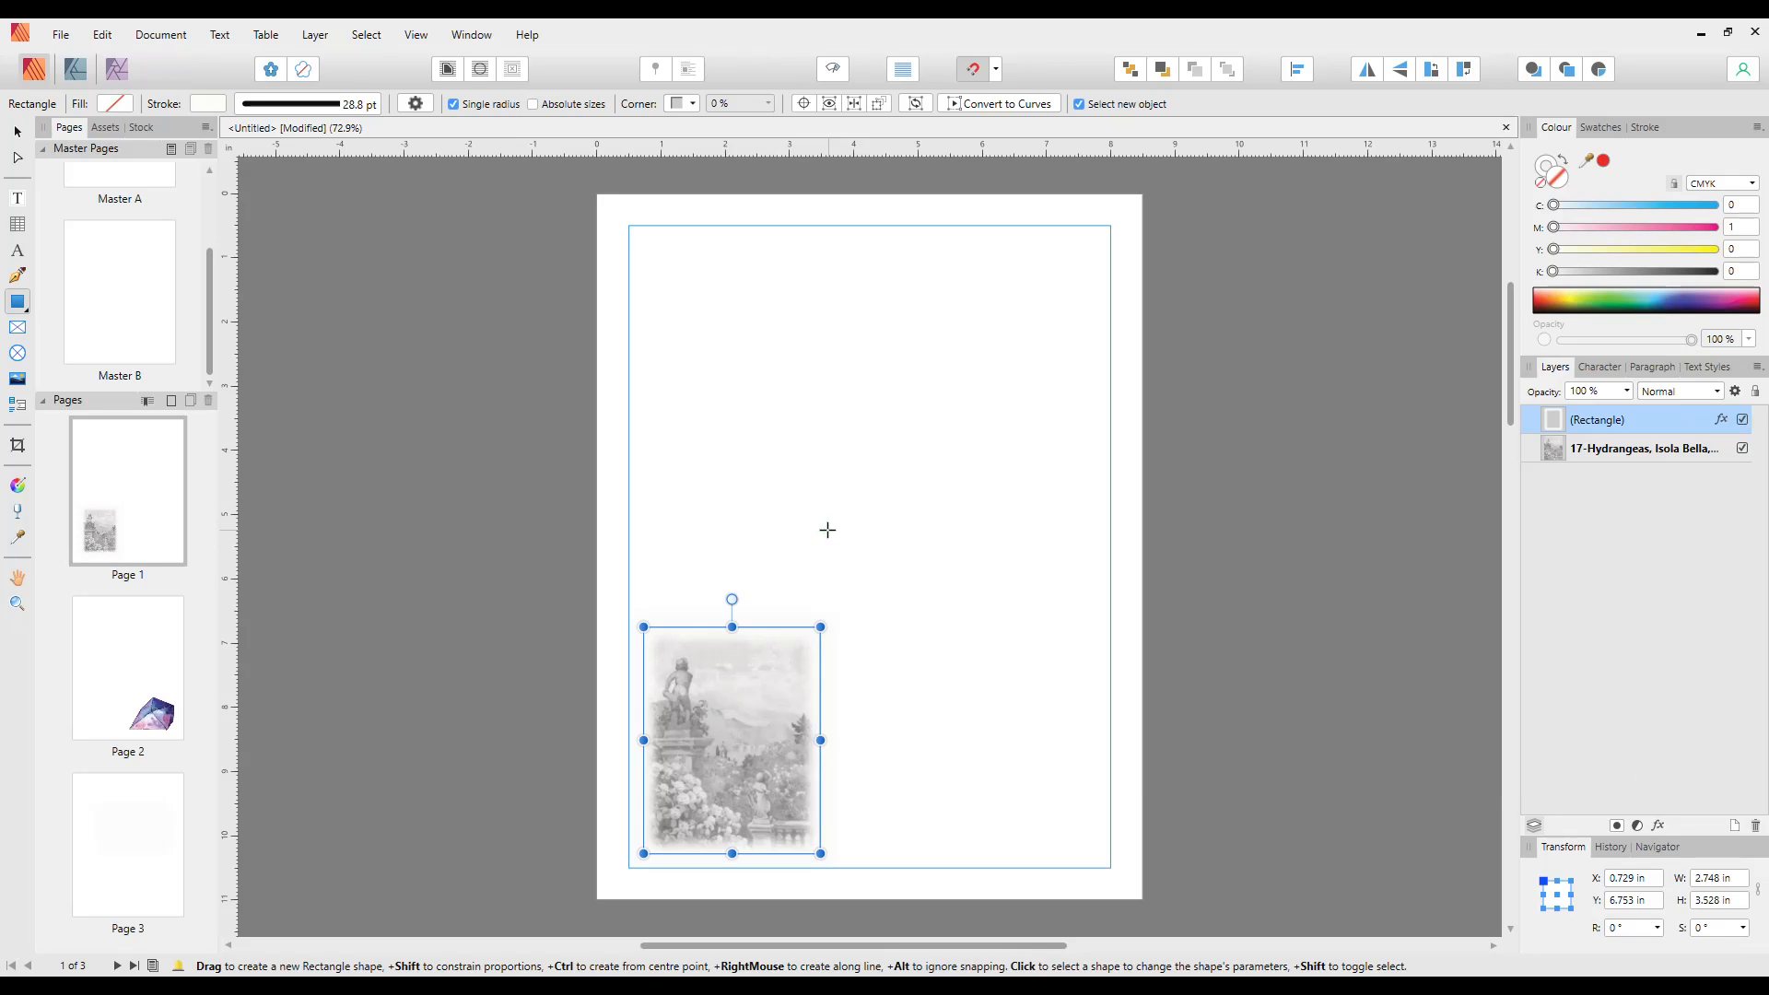
pyautogui.press('v')
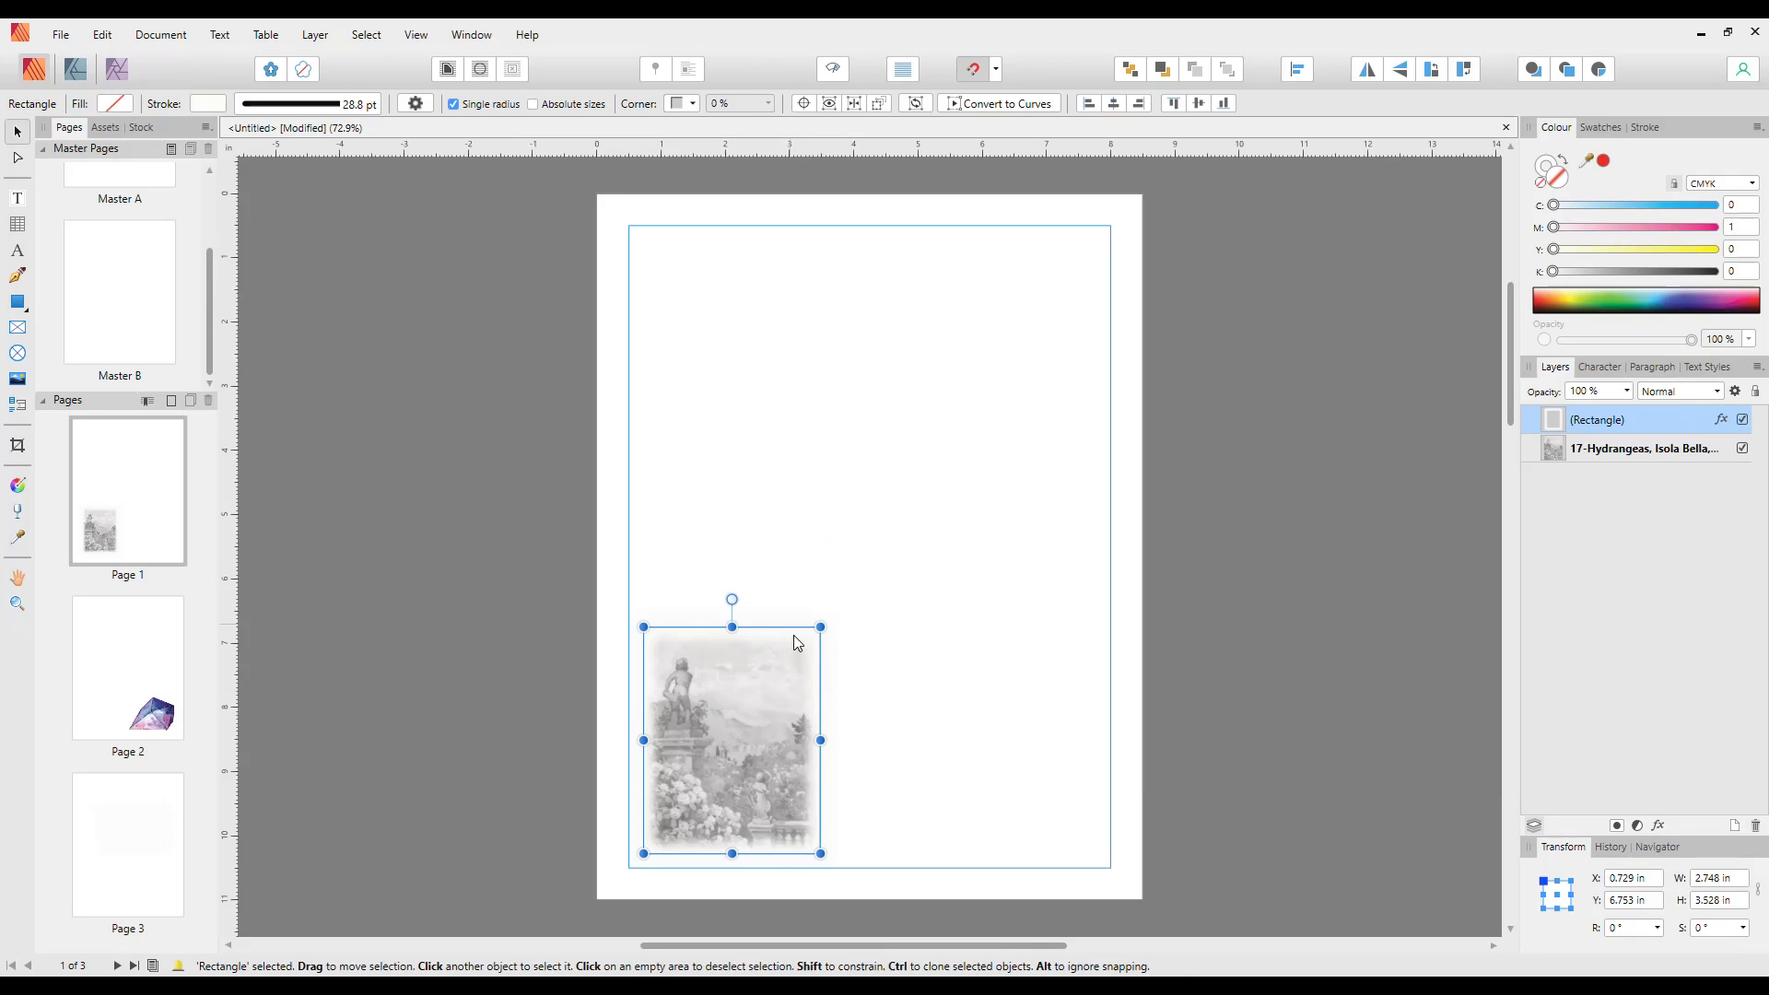
pyautogui.click(758, 498)
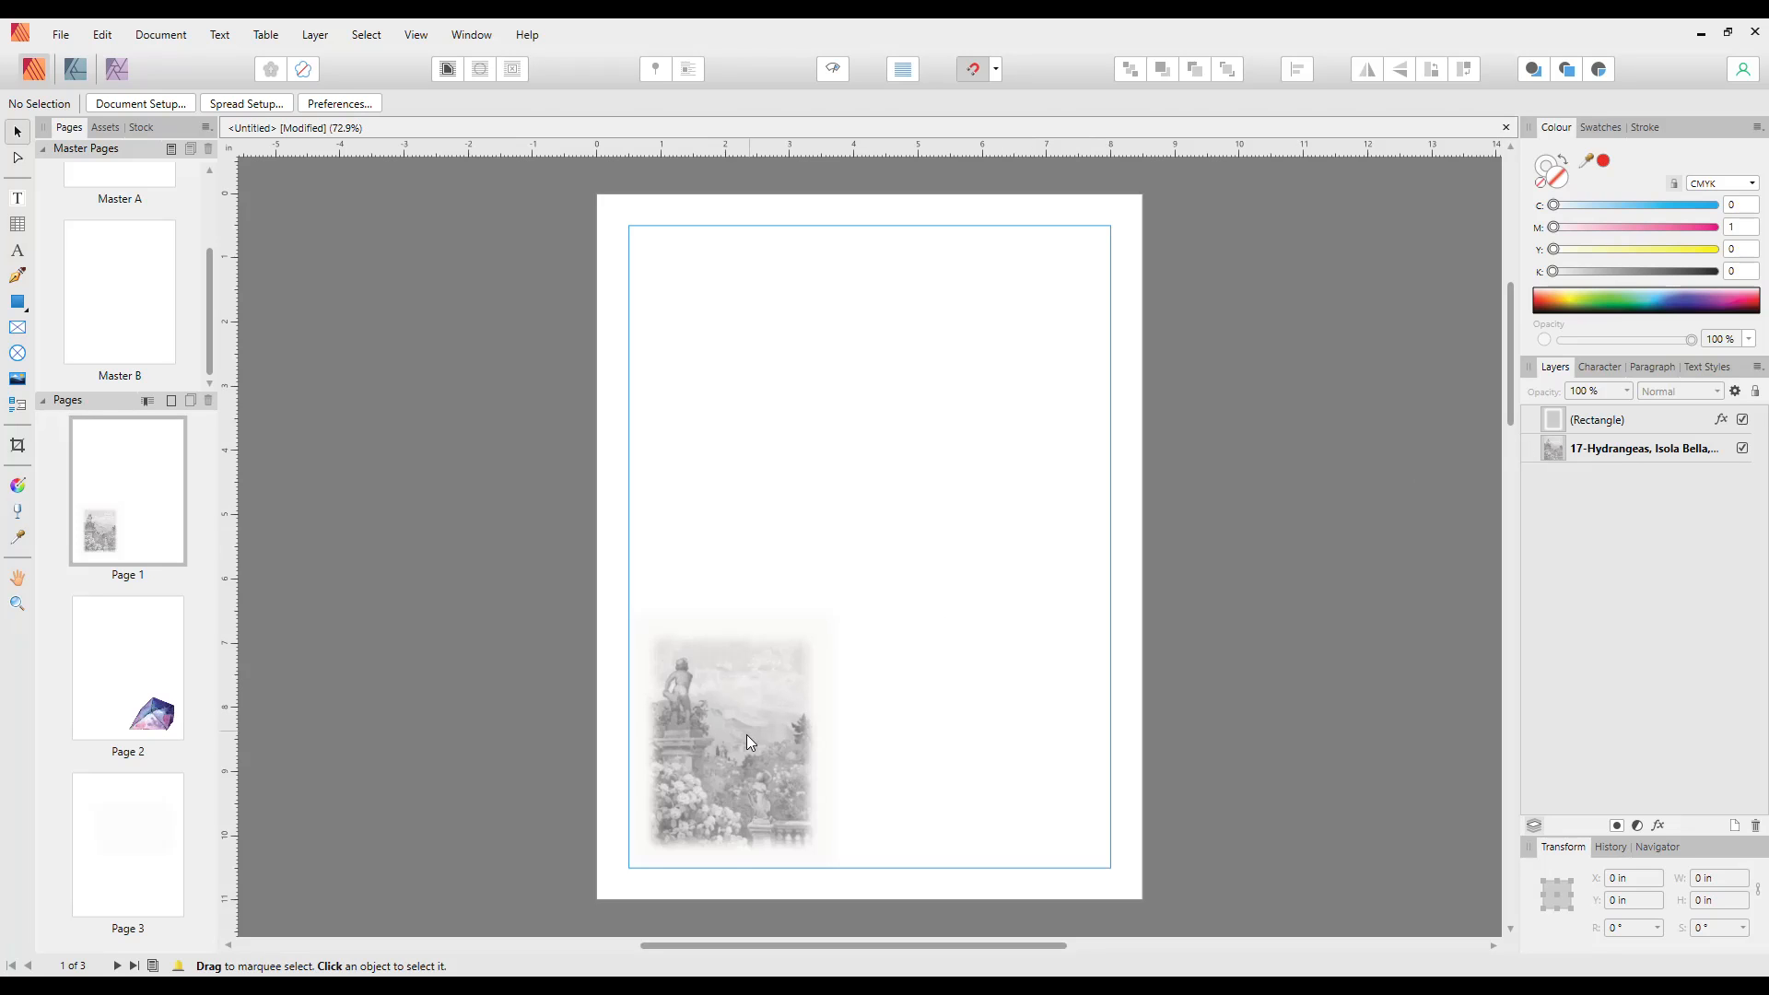
# - Try moving the garden image separately from its blurred frame, and undo the move
pyautogui.click(1548, 454)
pyautogui.moveTo(739, 722); pyautogui.dragTo(838, 639)
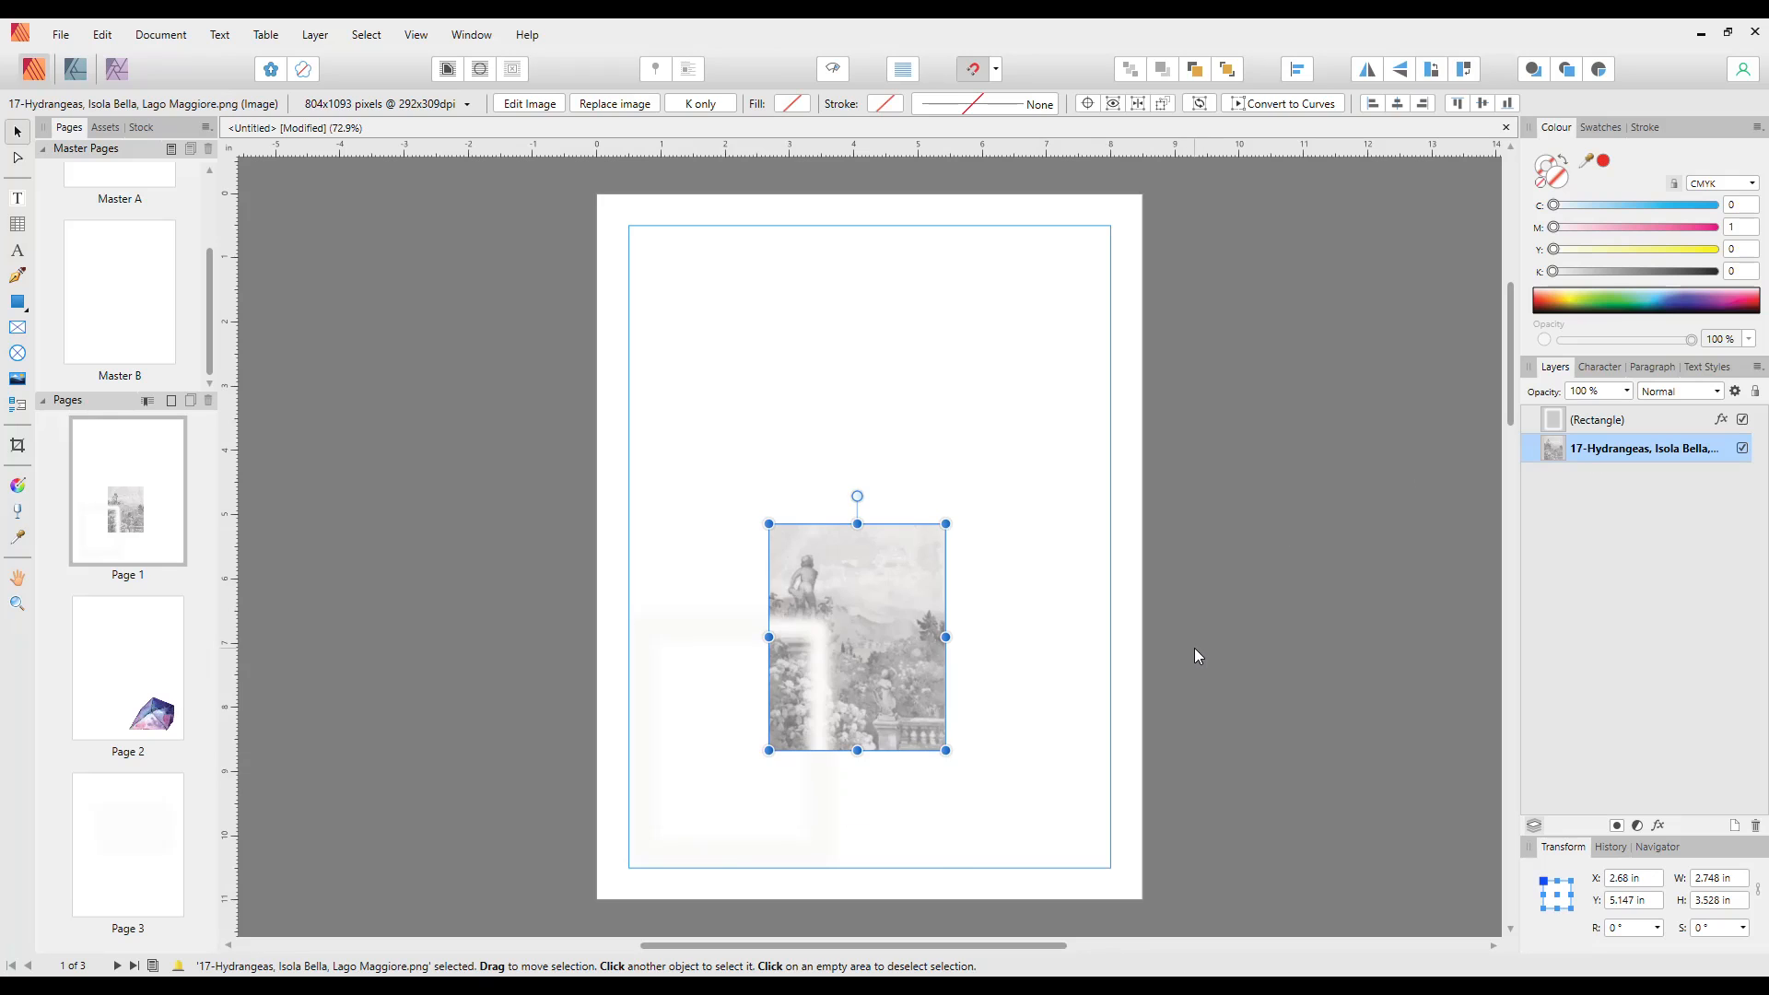
pyautogui.hotkey('ctrl', 'z')
# - Group the garden image with its blurred frame and move the group to about X 0.771 in, Y 6.71 in
pyautogui.moveTo(567, 582); pyautogui.dragTo(856, 904)
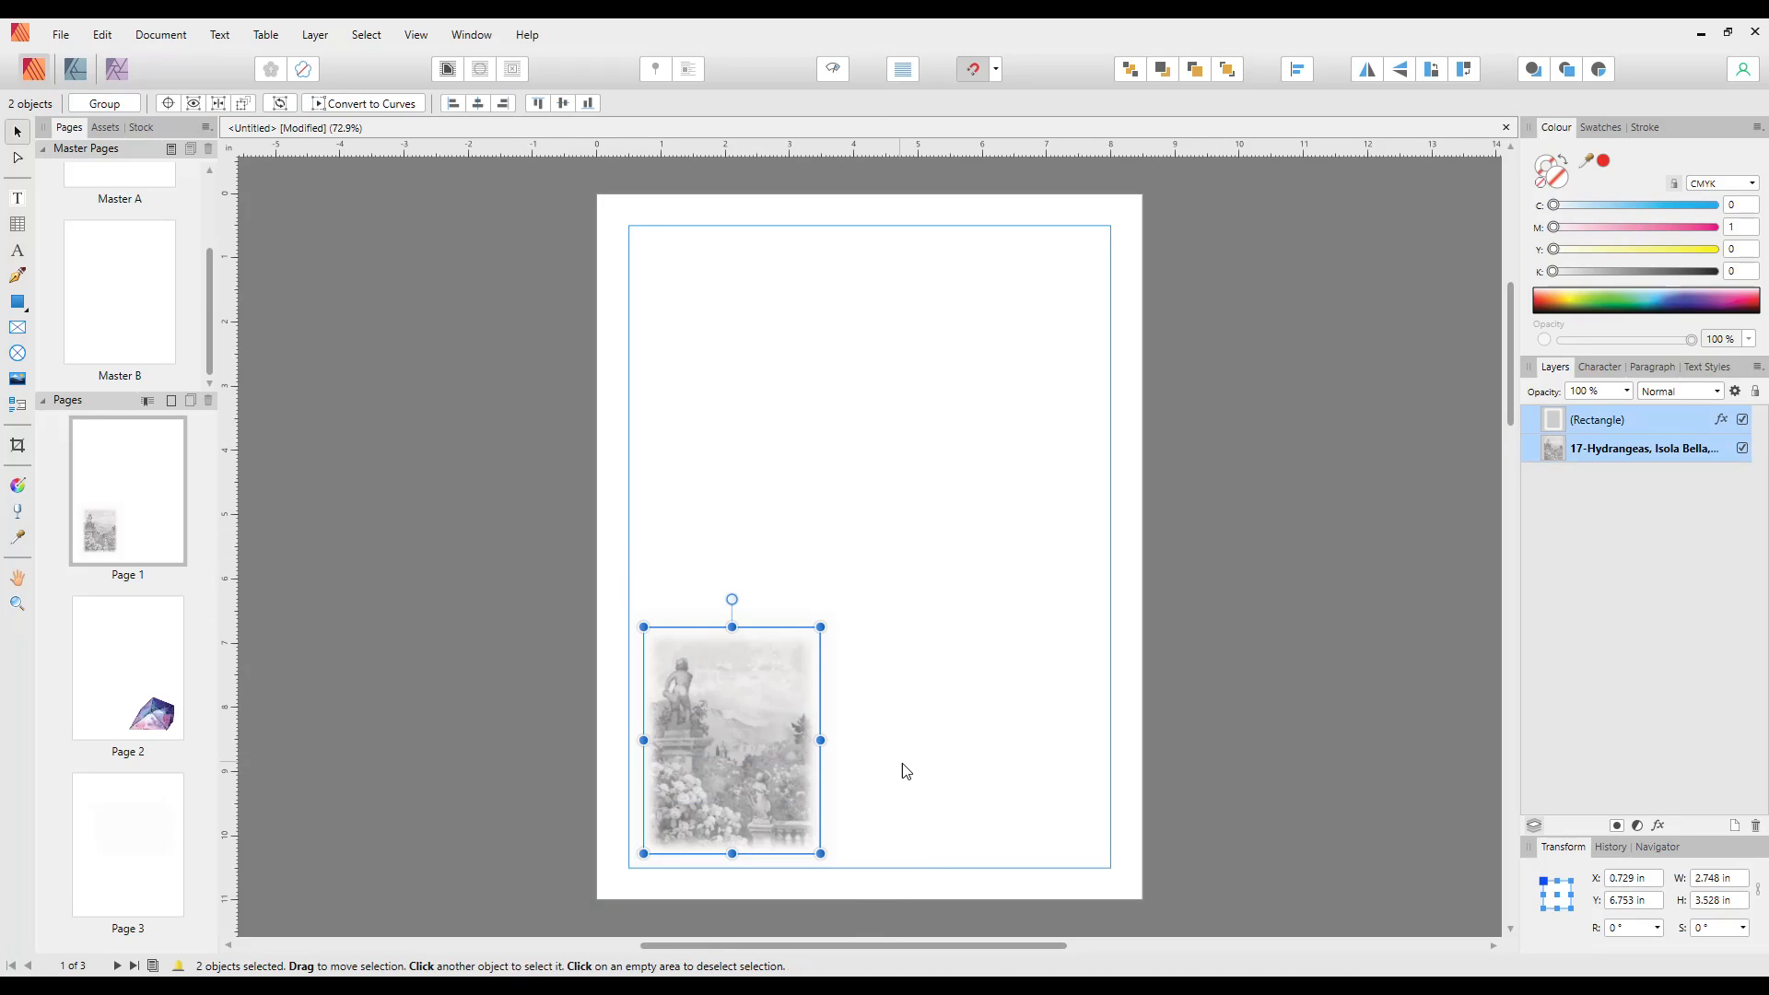
pyautogui.hotkey('ctrl', 'g')
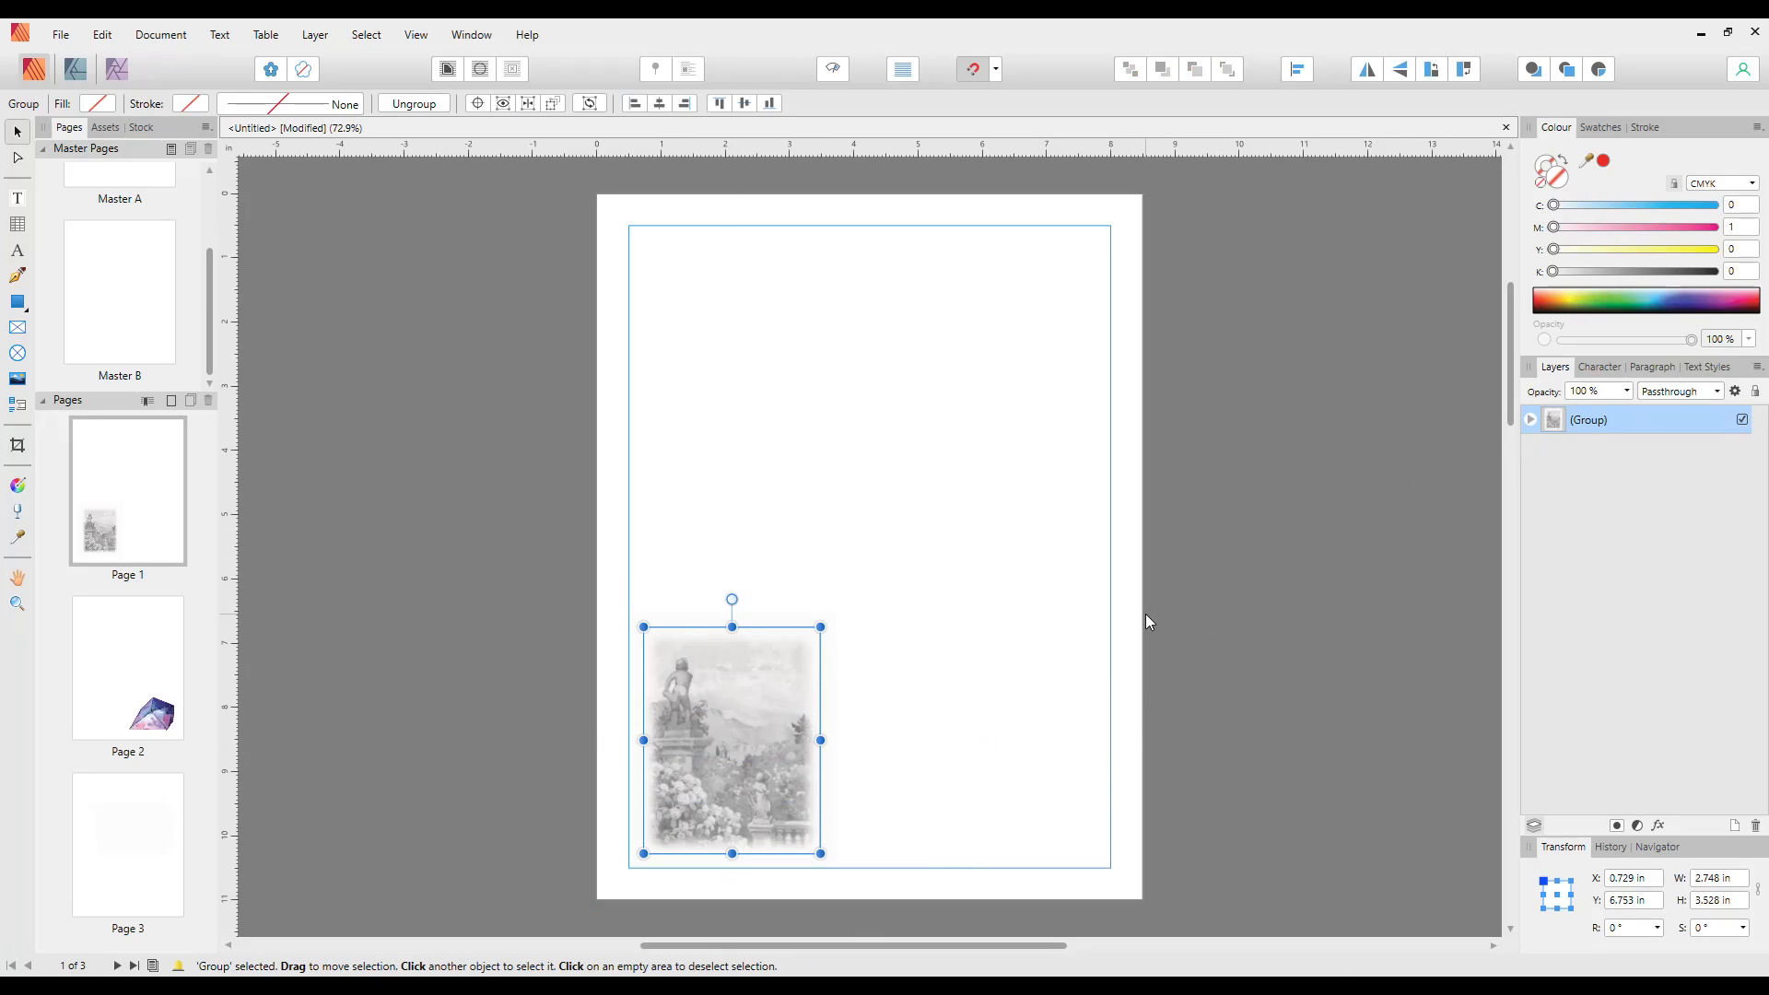
pyautogui.click(924, 655)
pyautogui.moveTo(766, 727)
pyautogui.mouseDown()
pyautogui.moveTo(901, 576)
pyautogui.moveTo(803, 580)
pyautogui.moveTo(742, 741)
pyautogui.mouseUp()
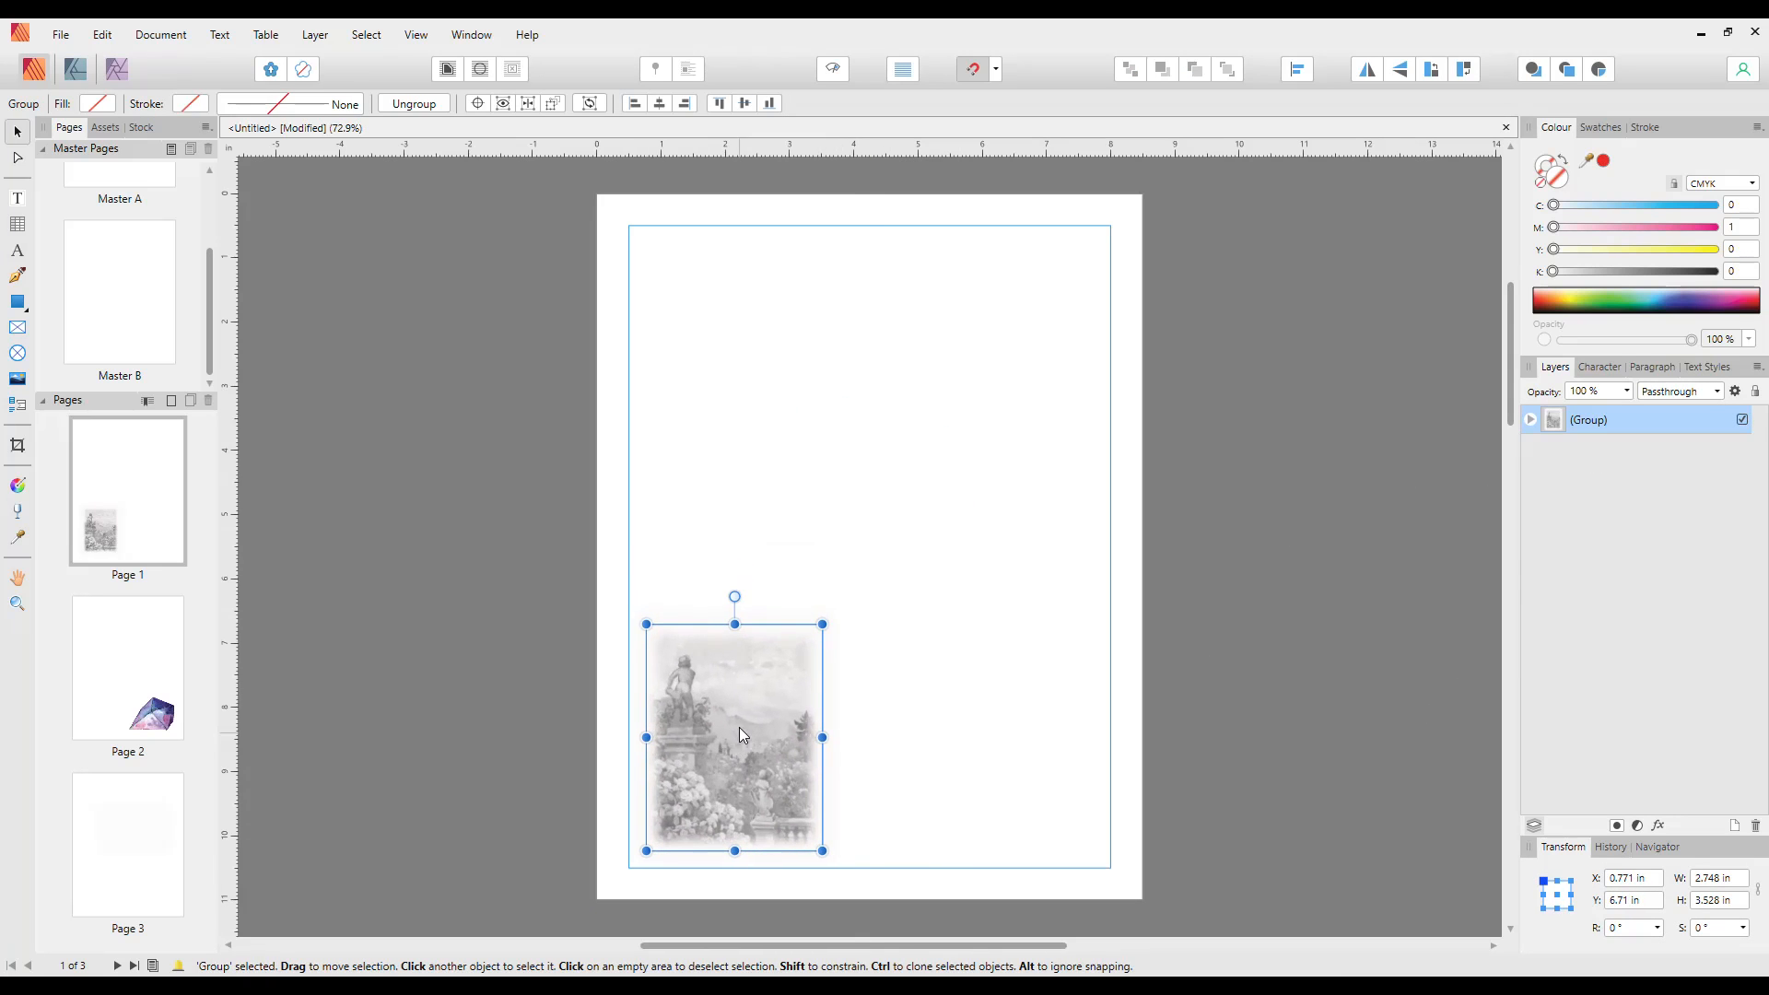
pyautogui.click(922, 633)
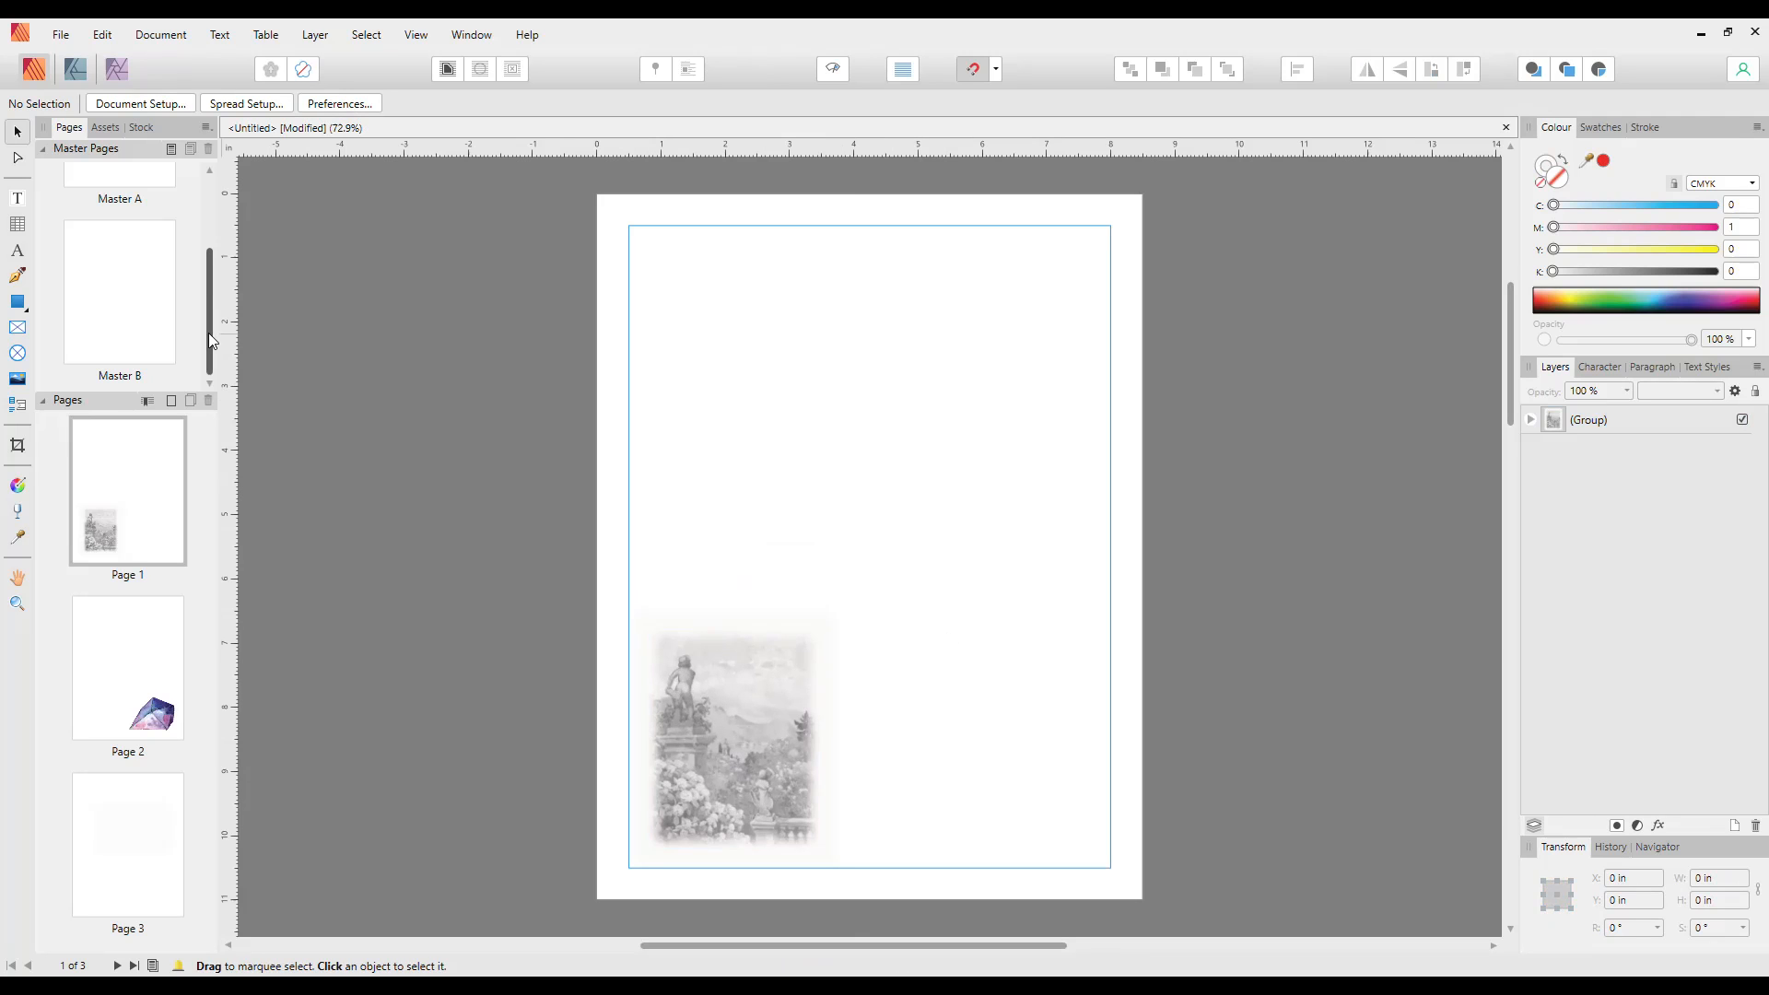
# - Open Master B for editing and draw a rectangle about 7.25 in by 9.508 in just inside the page margins
pyautogui.doubleClick(125, 308)
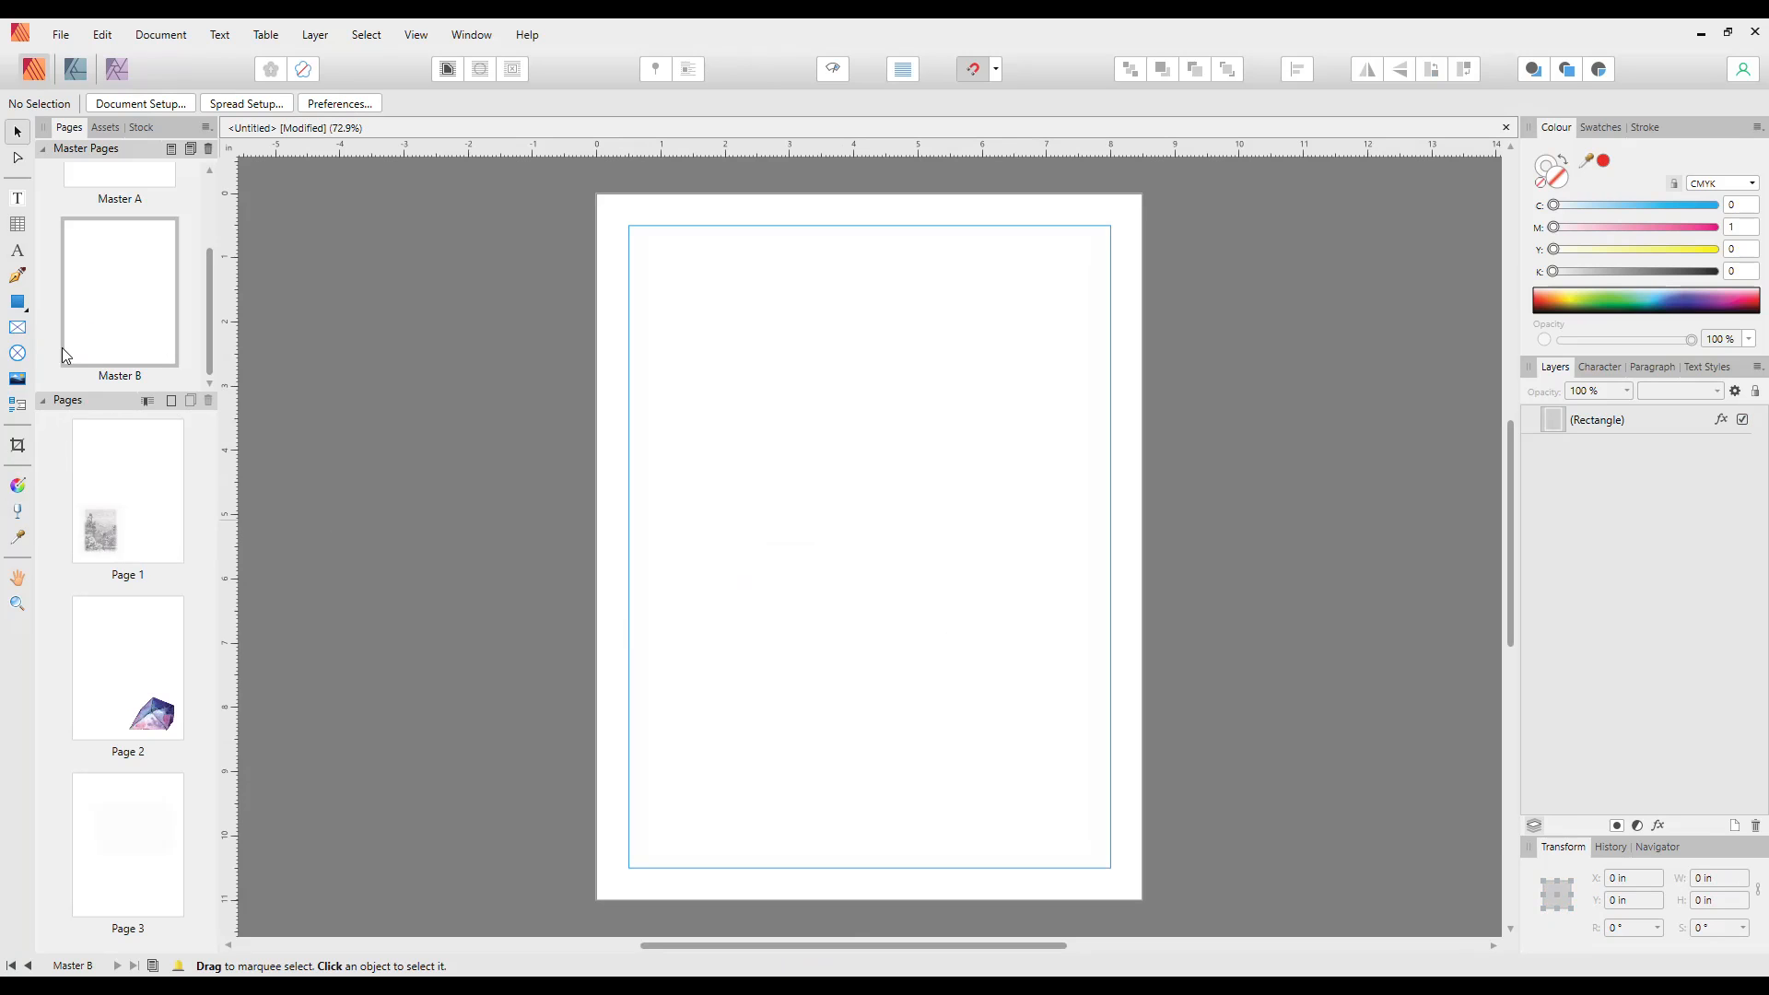
pyautogui.click(18, 302)
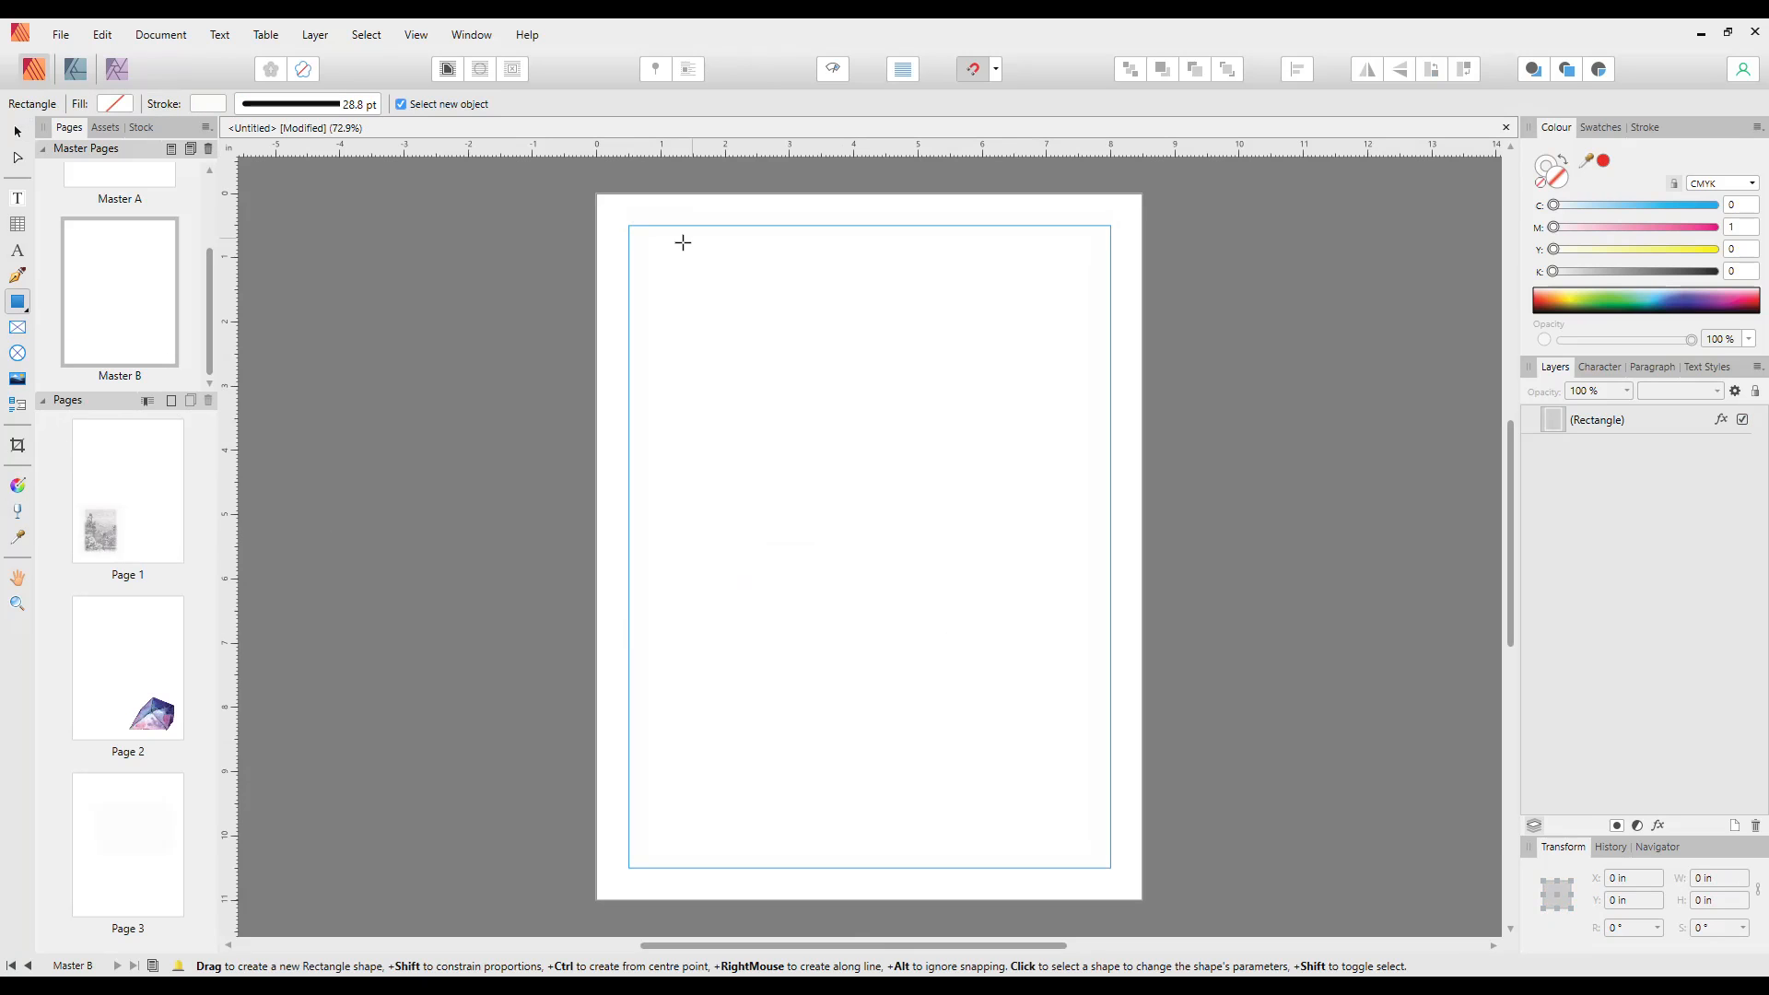
pyautogui.moveTo(637, 243); pyautogui.dragTo(1103, 854)
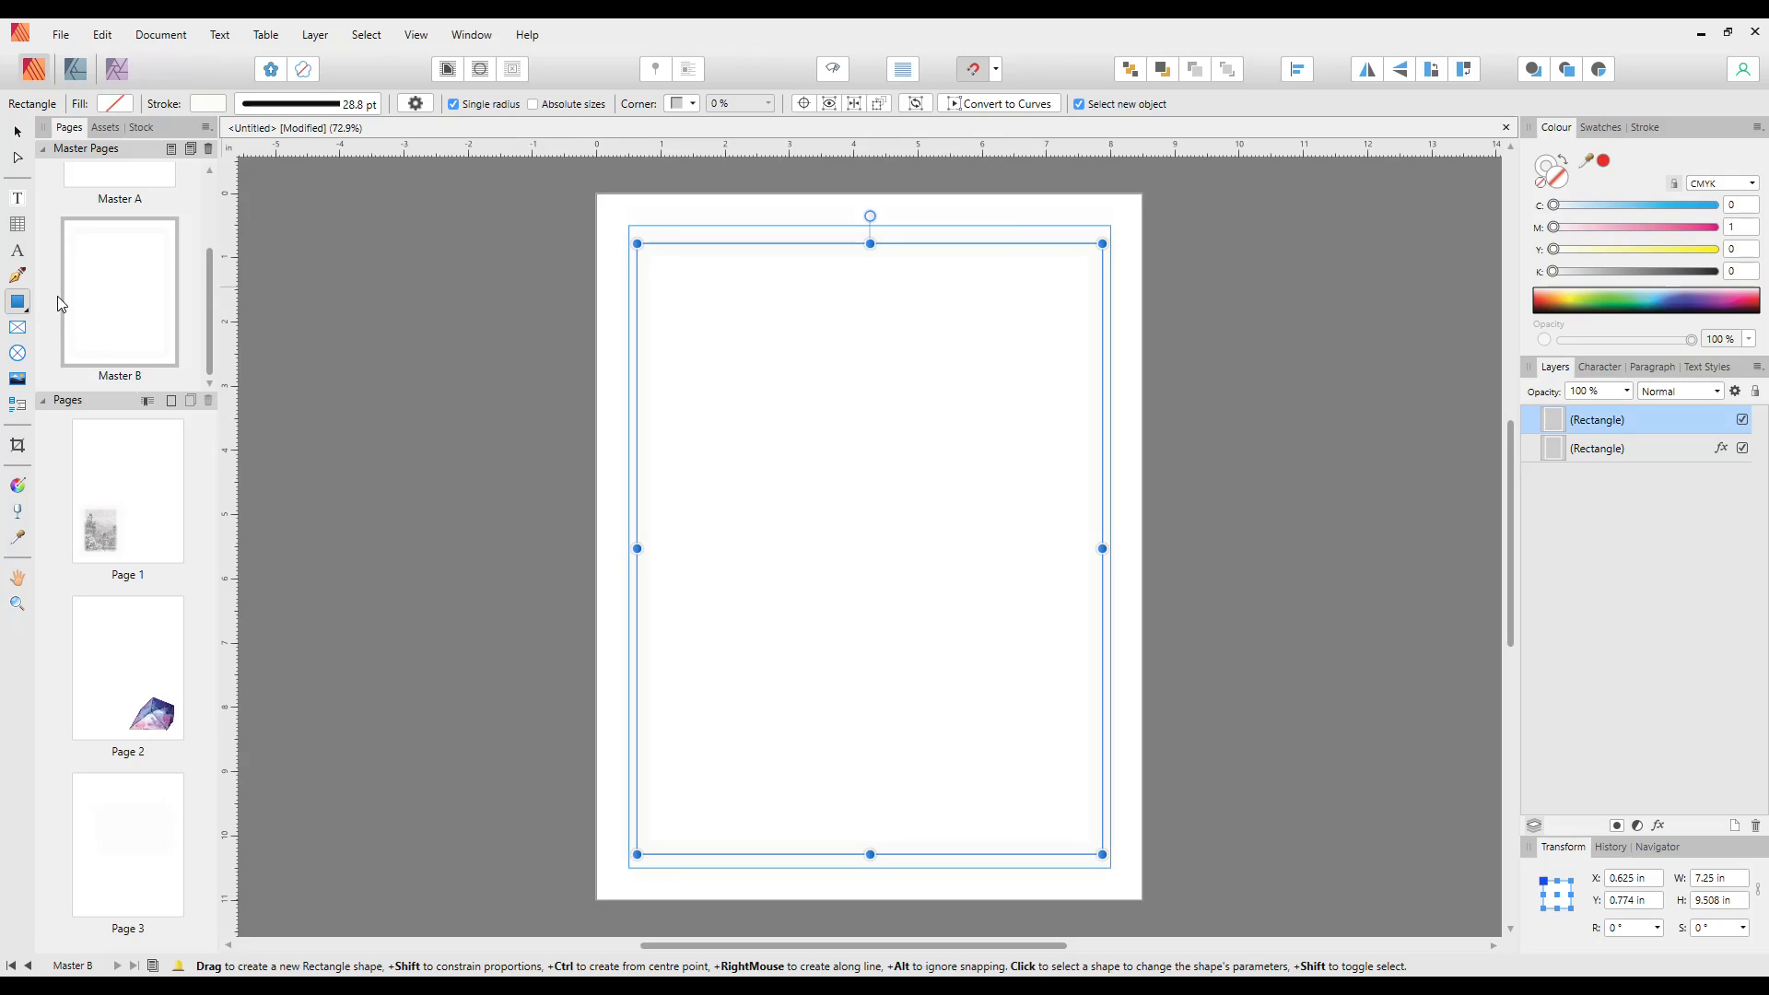
# - Fill the new rectangle on Master B with near-black 040404
pyautogui.doubleClick(1554, 180)
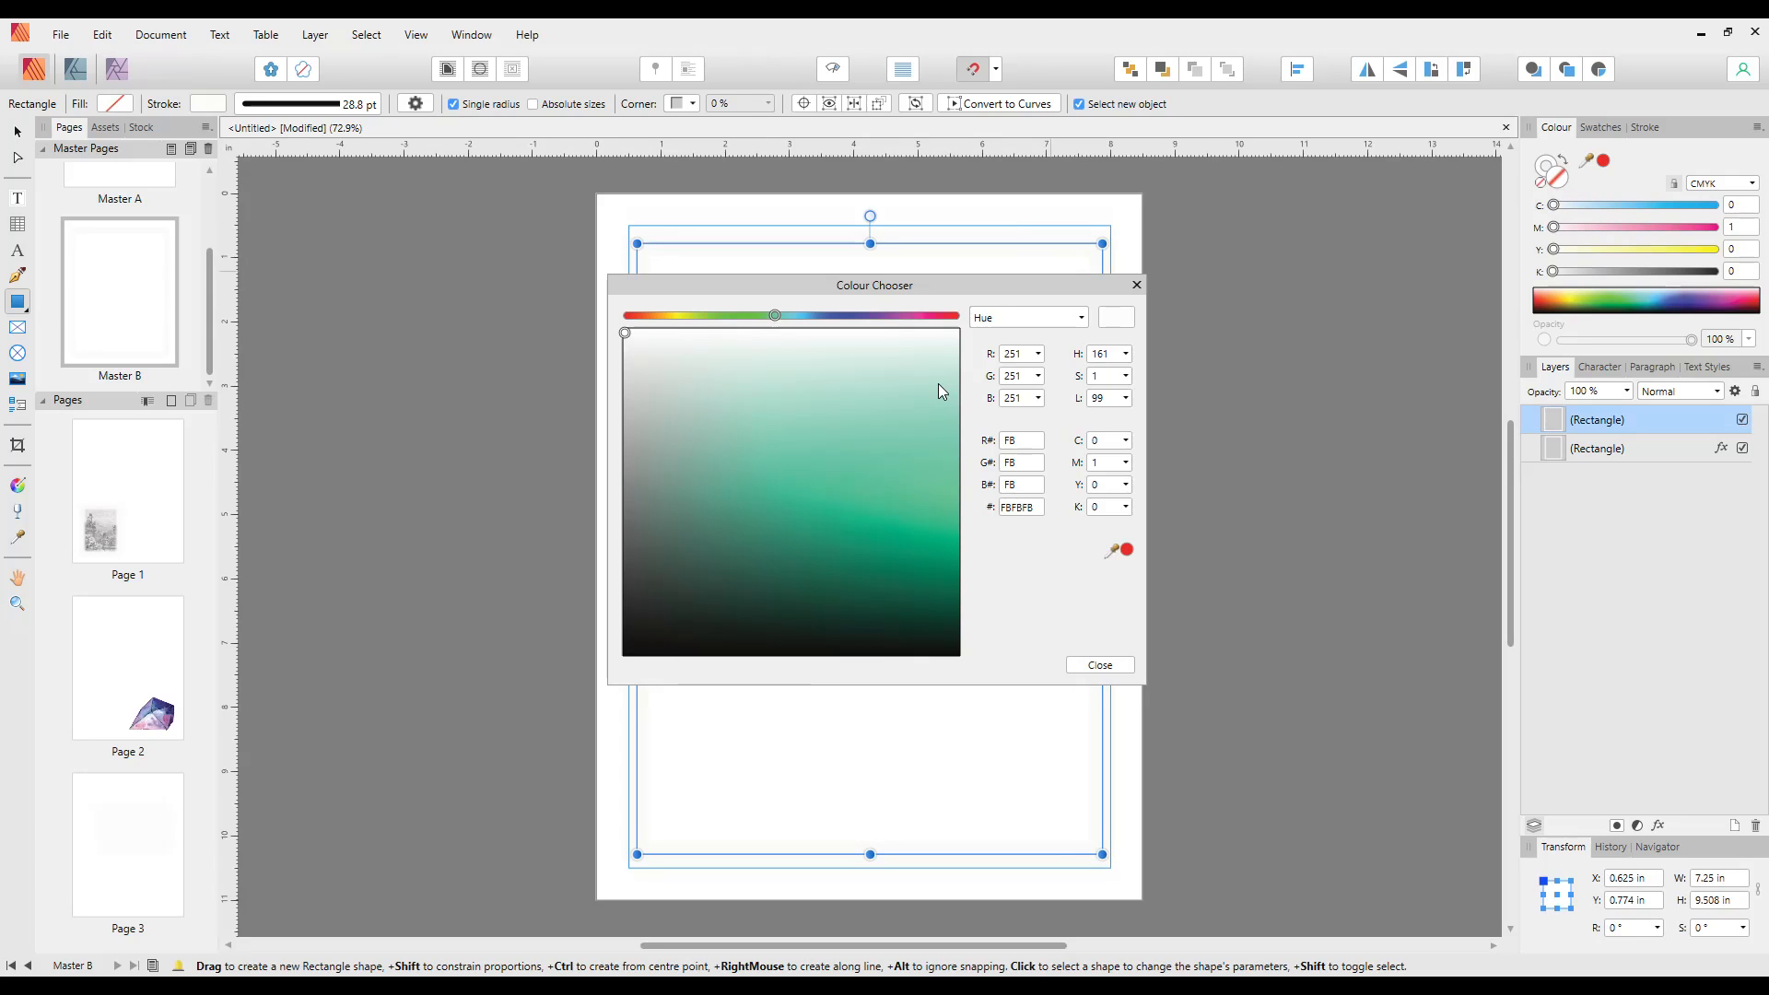
pyautogui.click(624, 651)
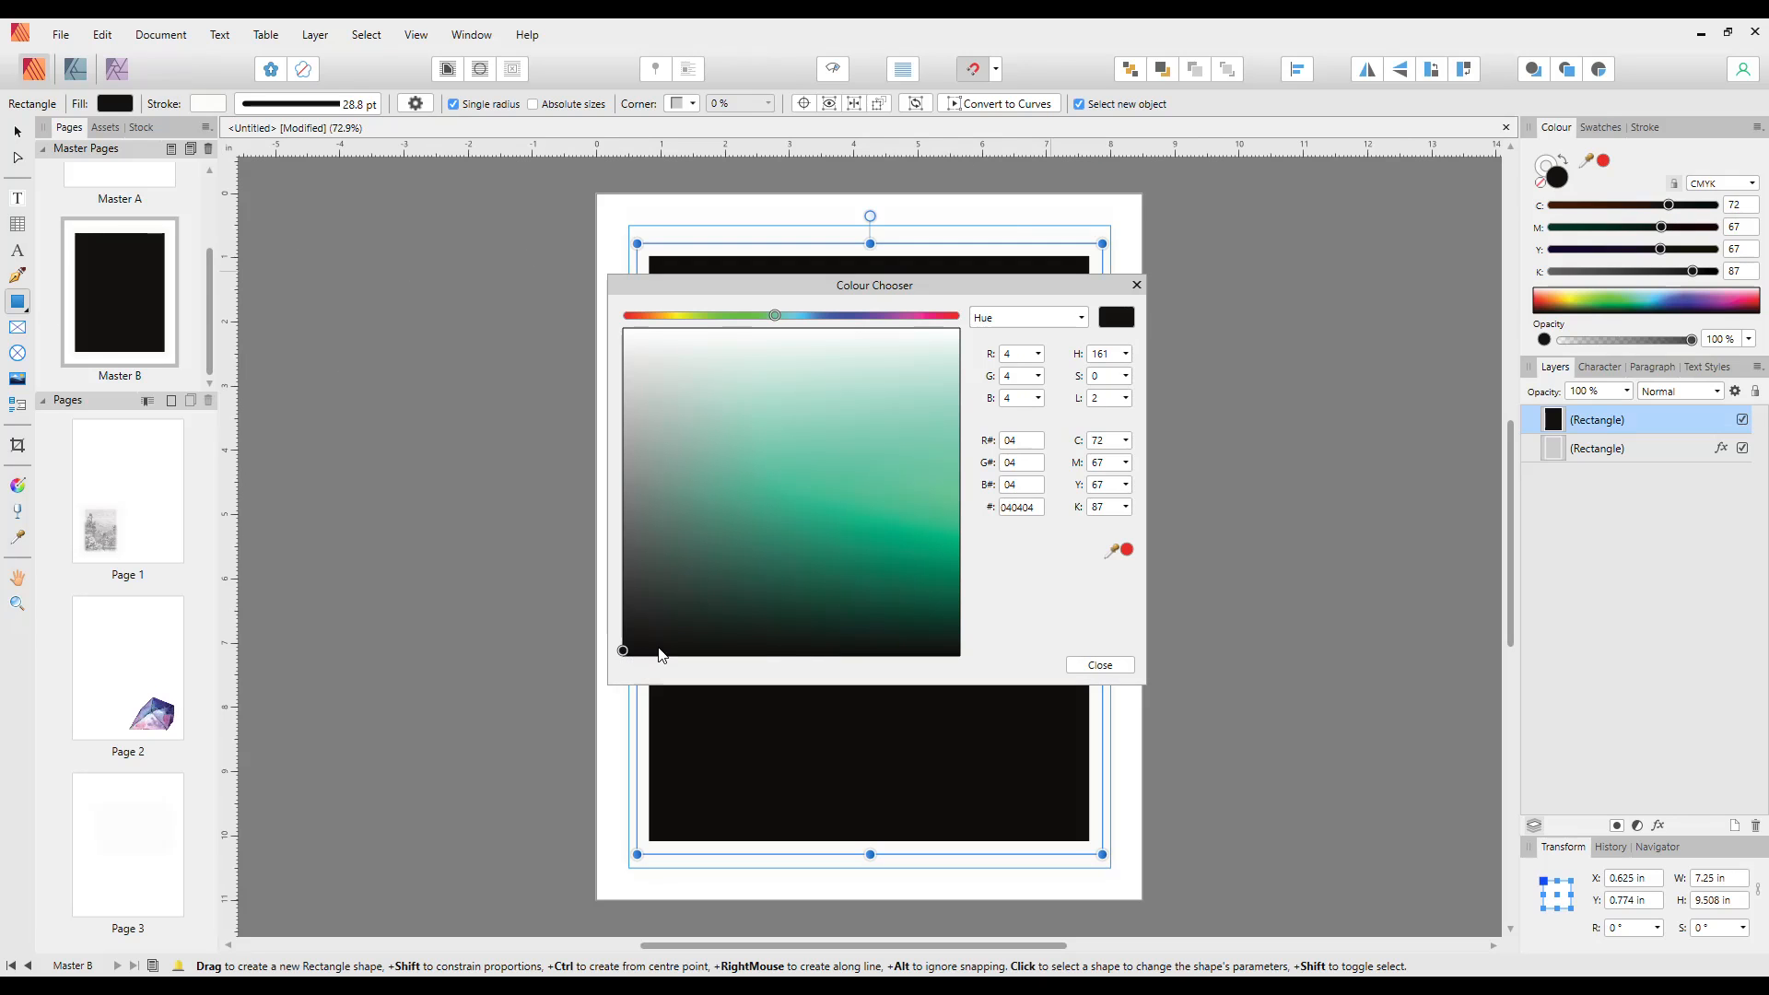
pyautogui.click(1098, 667)
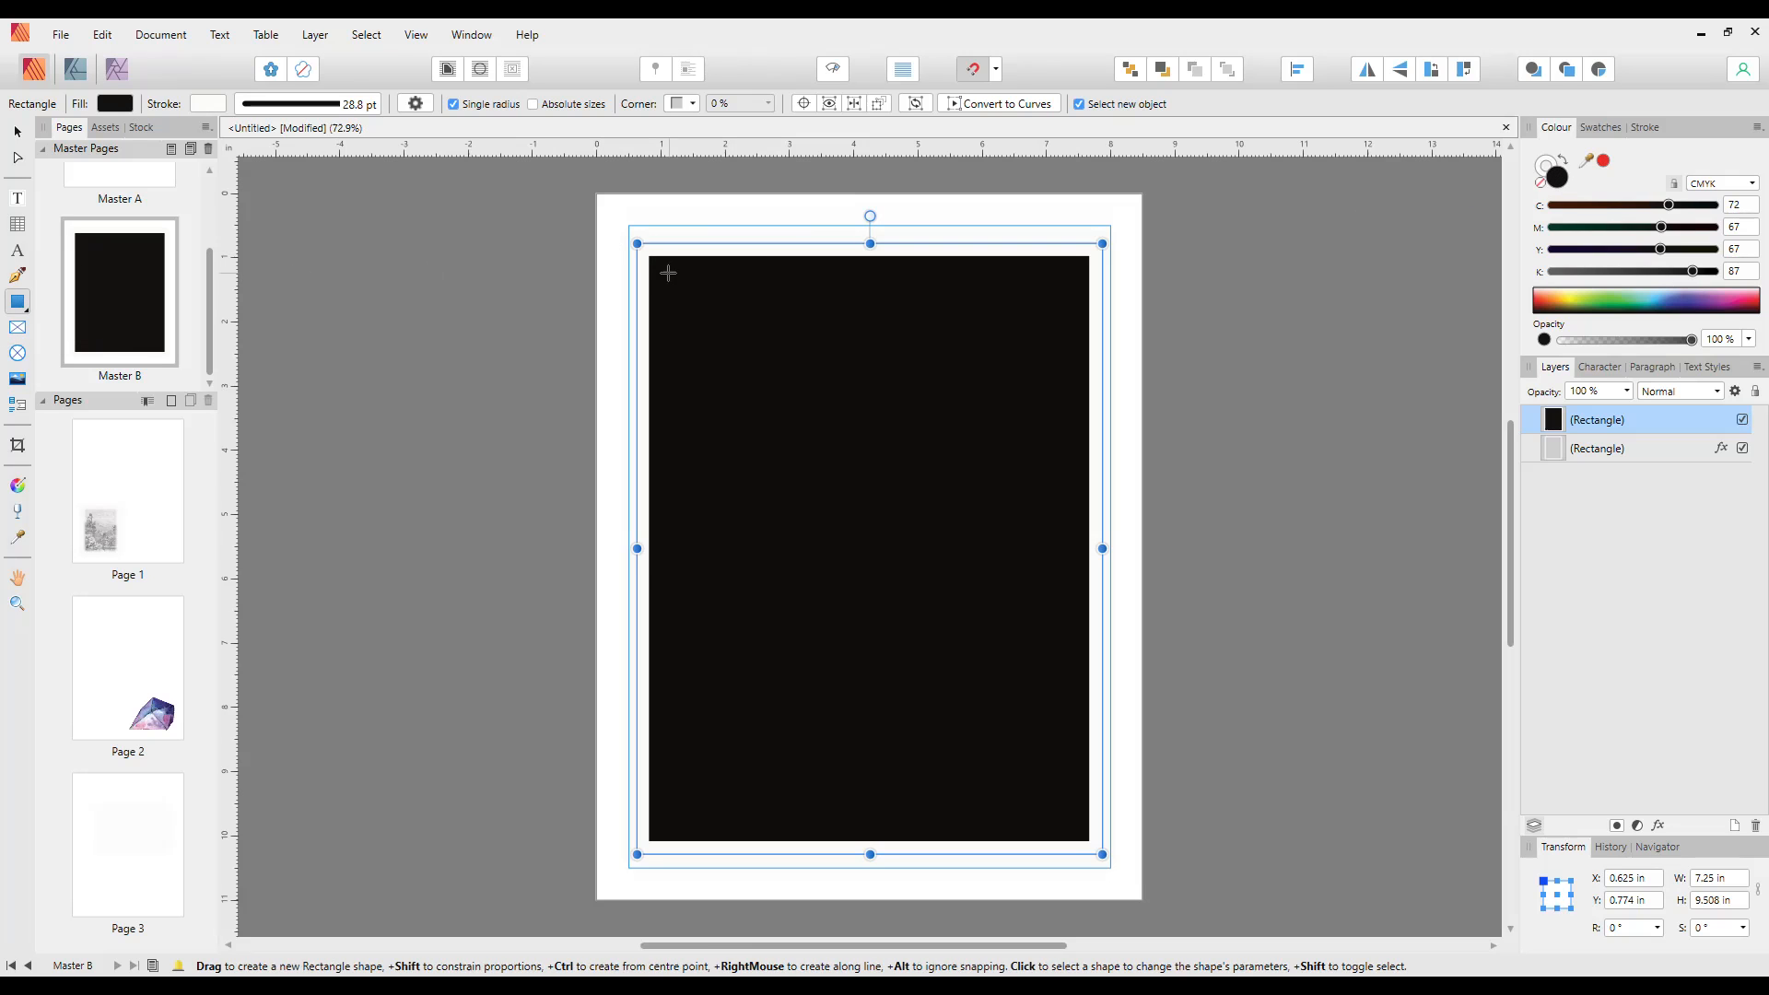
# - Draw a second rectangle about 6.87 in by 9.021 in inside the black one and apply a Gaussian Blur layer effect
pyautogui.moveTo(653, 263); pyautogui.dragTo(1093, 839)
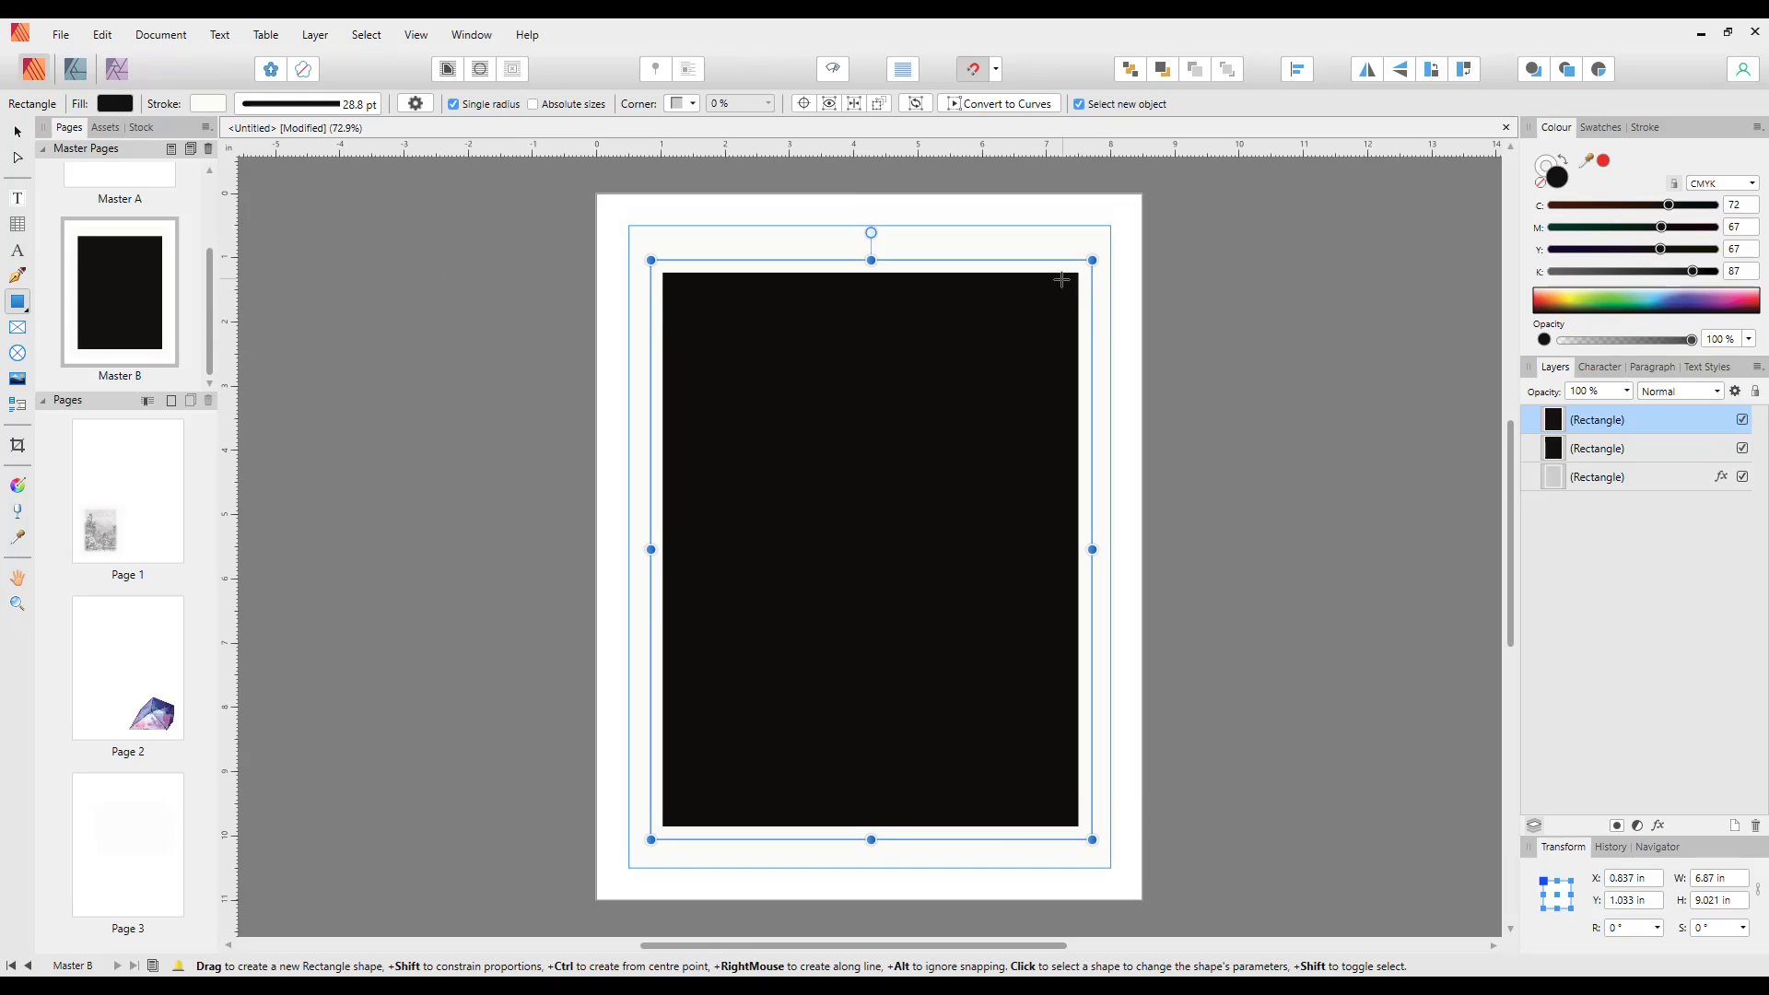
pyautogui.click(1644, 128)
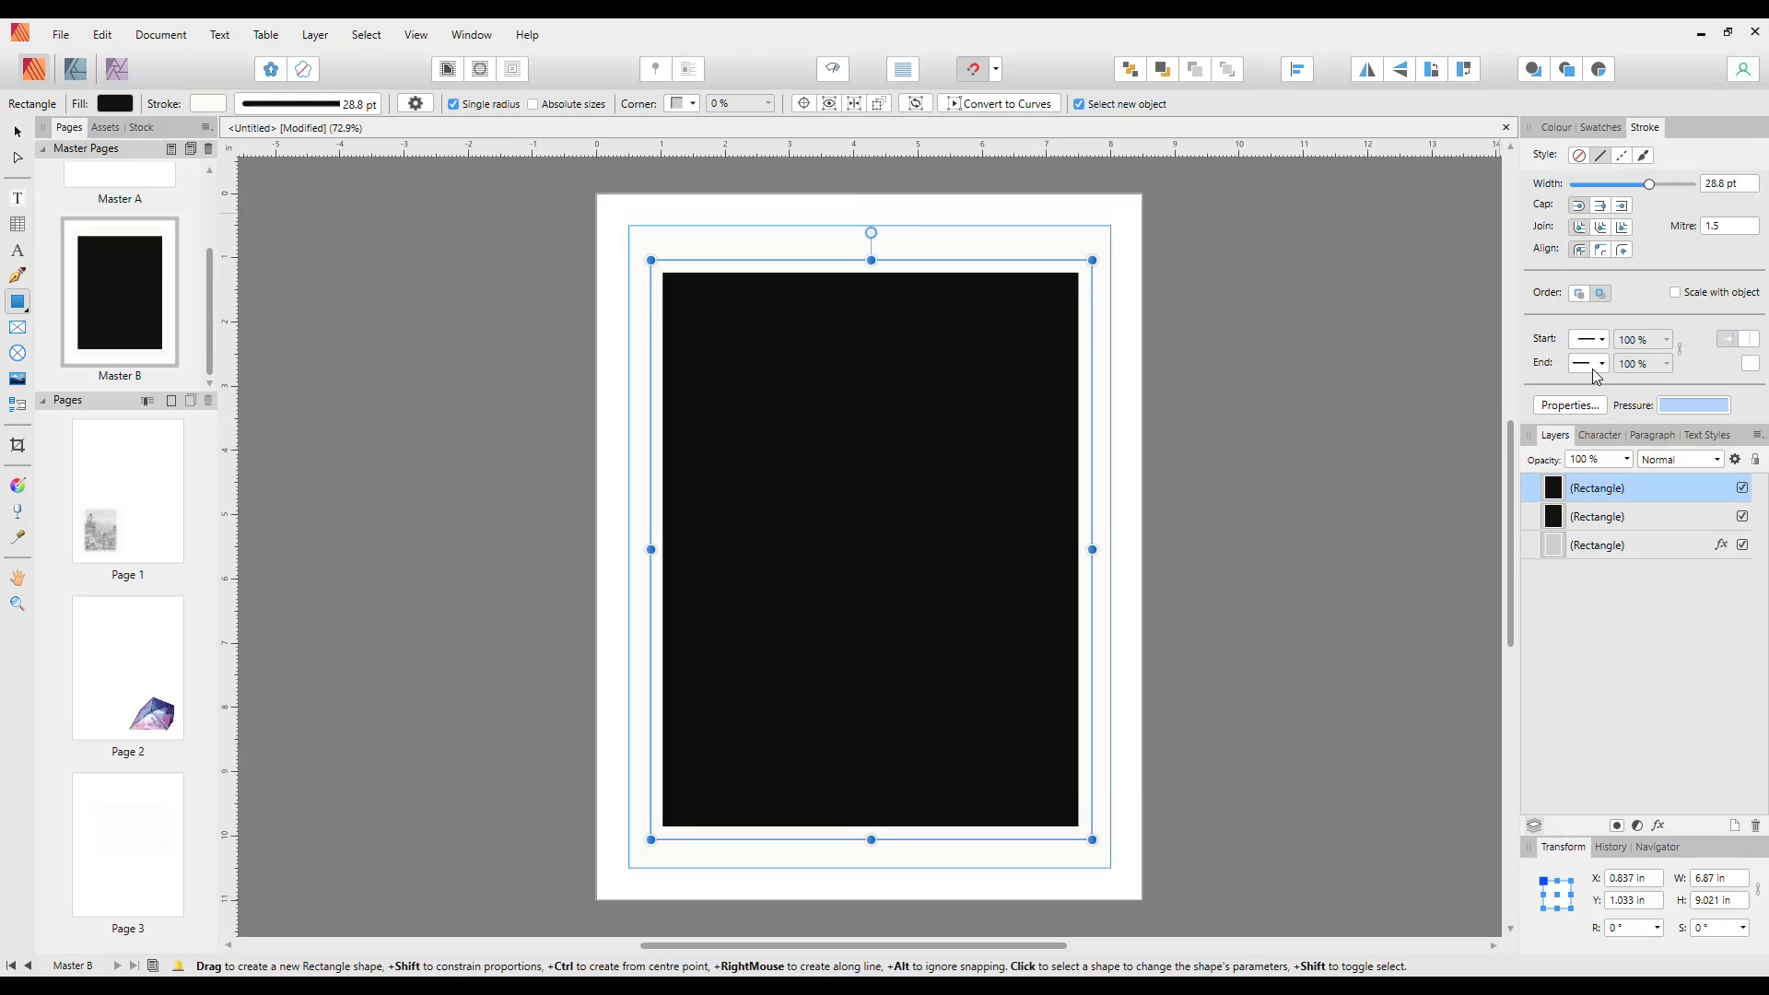
pyautogui.click(1656, 829)
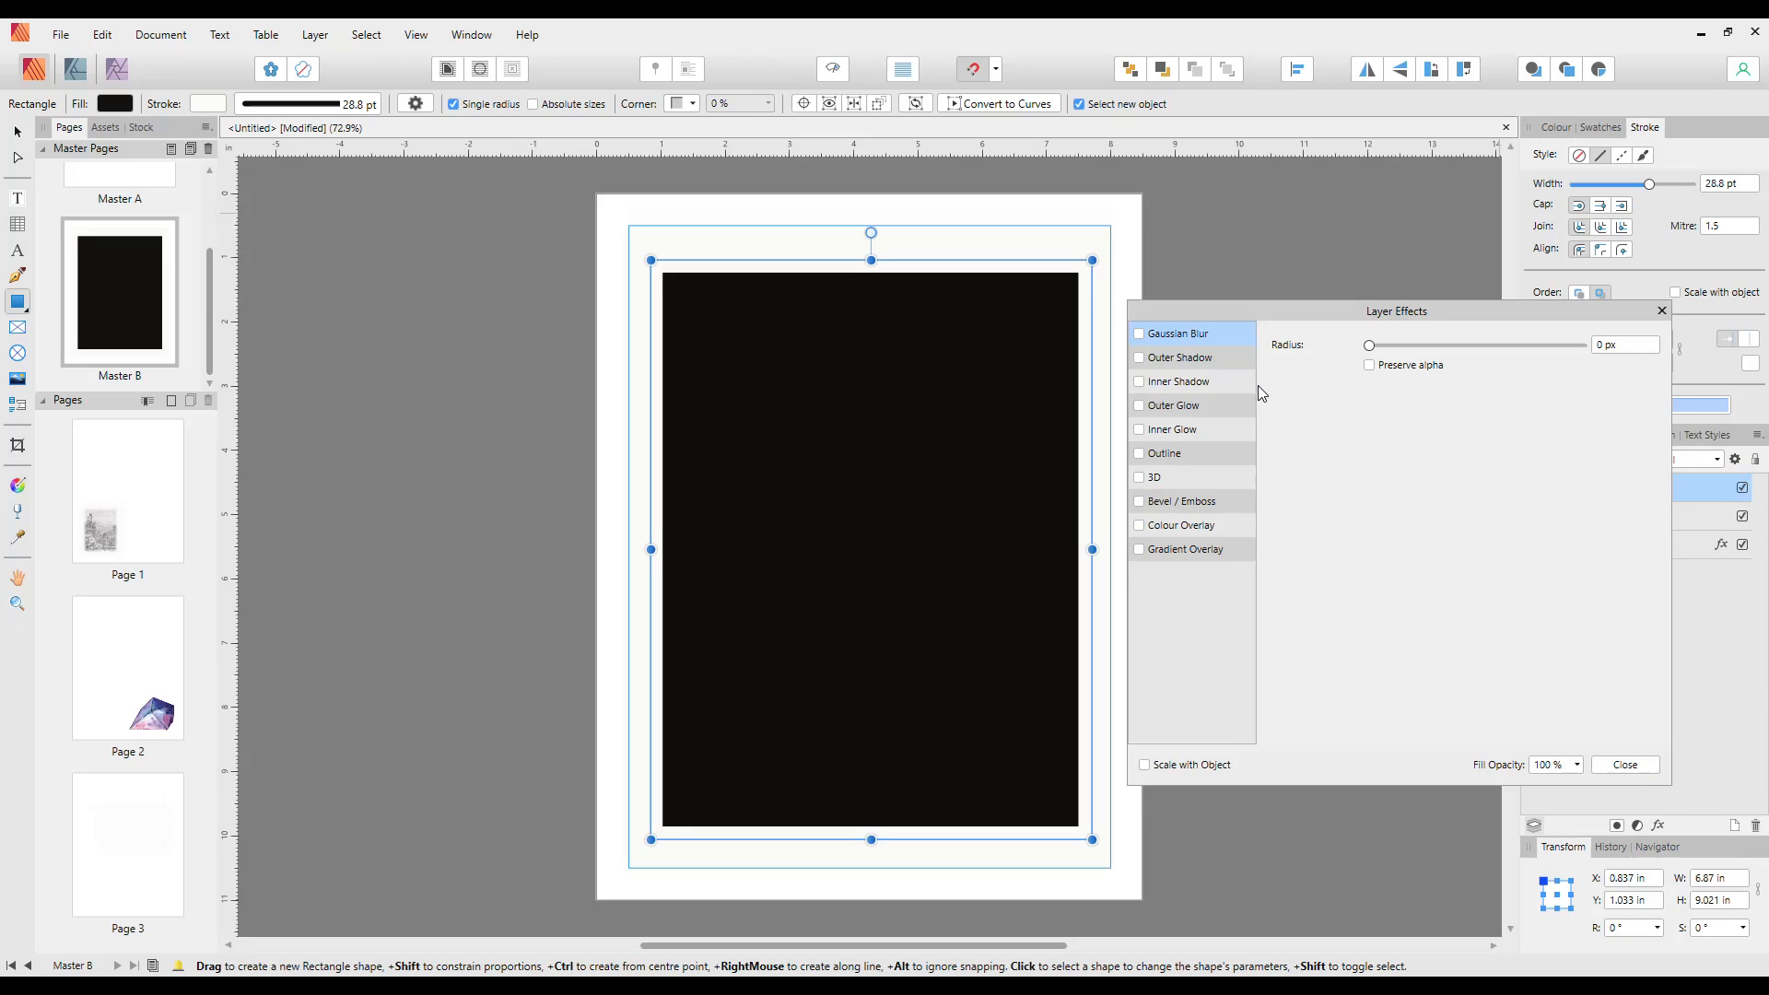
pyautogui.click(1139, 334)
pyautogui.moveTo(1369, 345); pyautogui.dragTo(1486, 337)
pyautogui.click(1618, 769)
# - Stretch the blurred rectangle on Master B vertically to about 9.508 in high and remove its fill
pyautogui.moveTo(867, 251); pyautogui.dragTo(867, 245)
pyautogui.moveTo(870, 841)
pyautogui.mouseDown()
pyautogui.moveTo(877, 906)
pyautogui.moveTo(870, 853)
pyautogui.mouseUp()
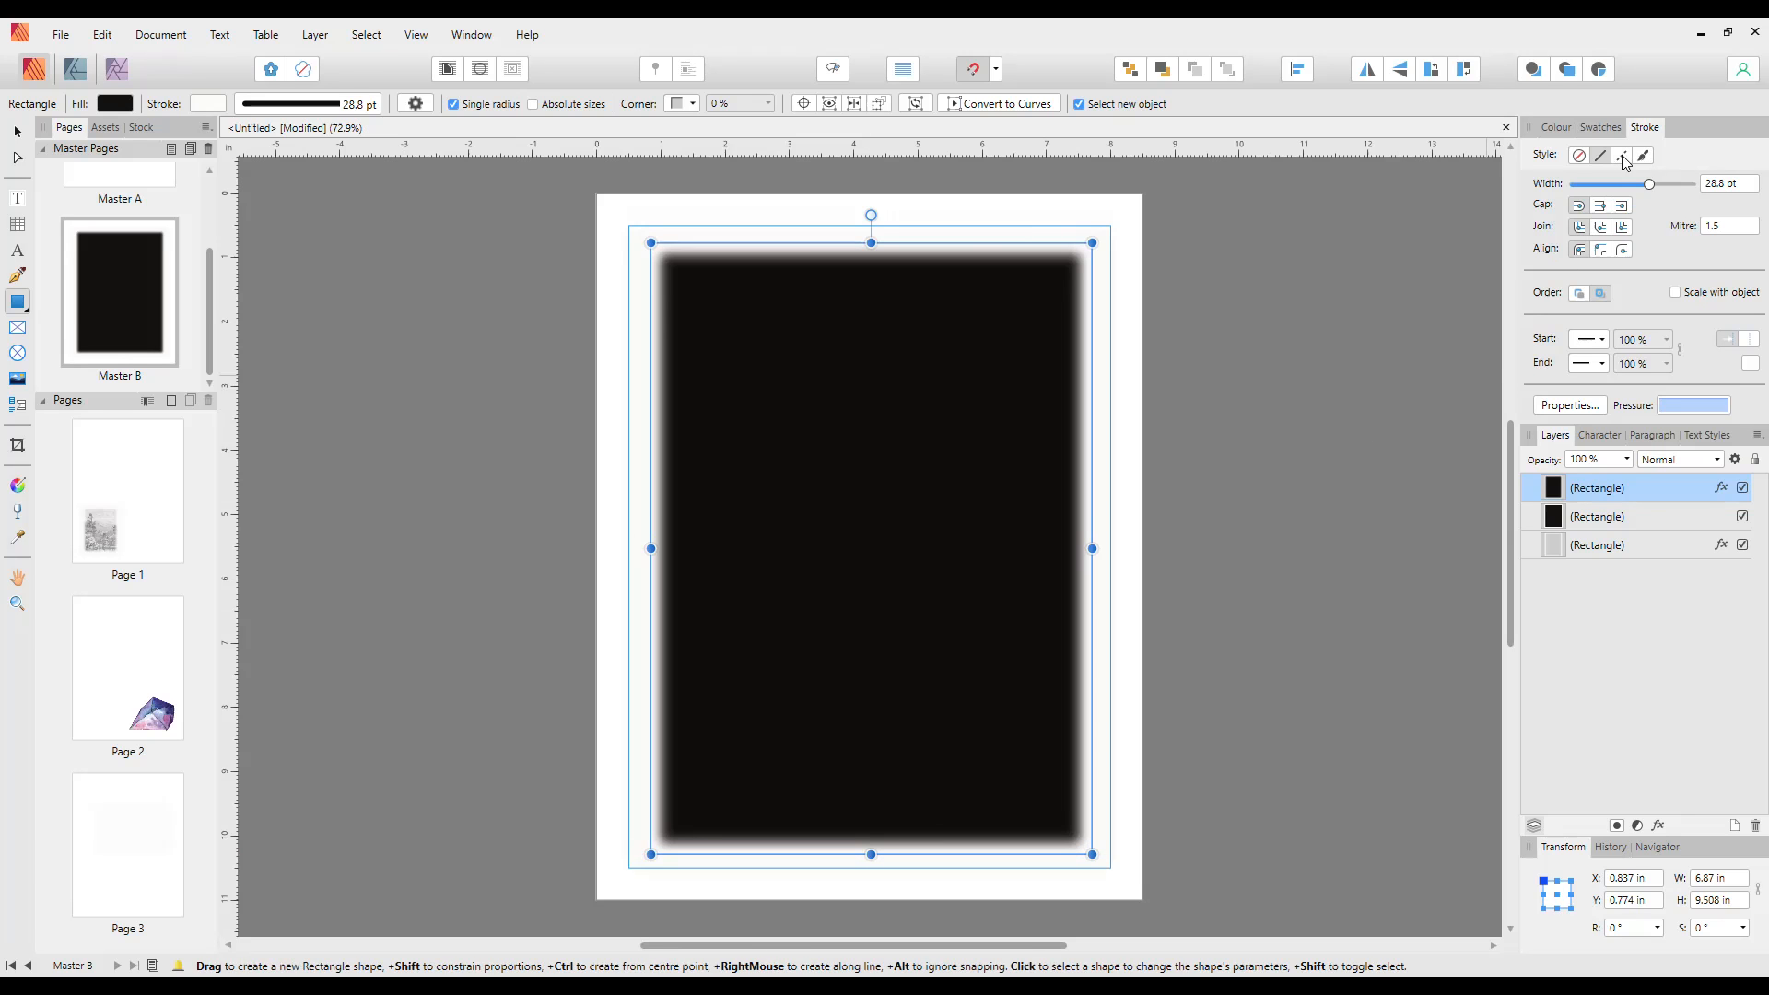
pyautogui.click(1568, 129)
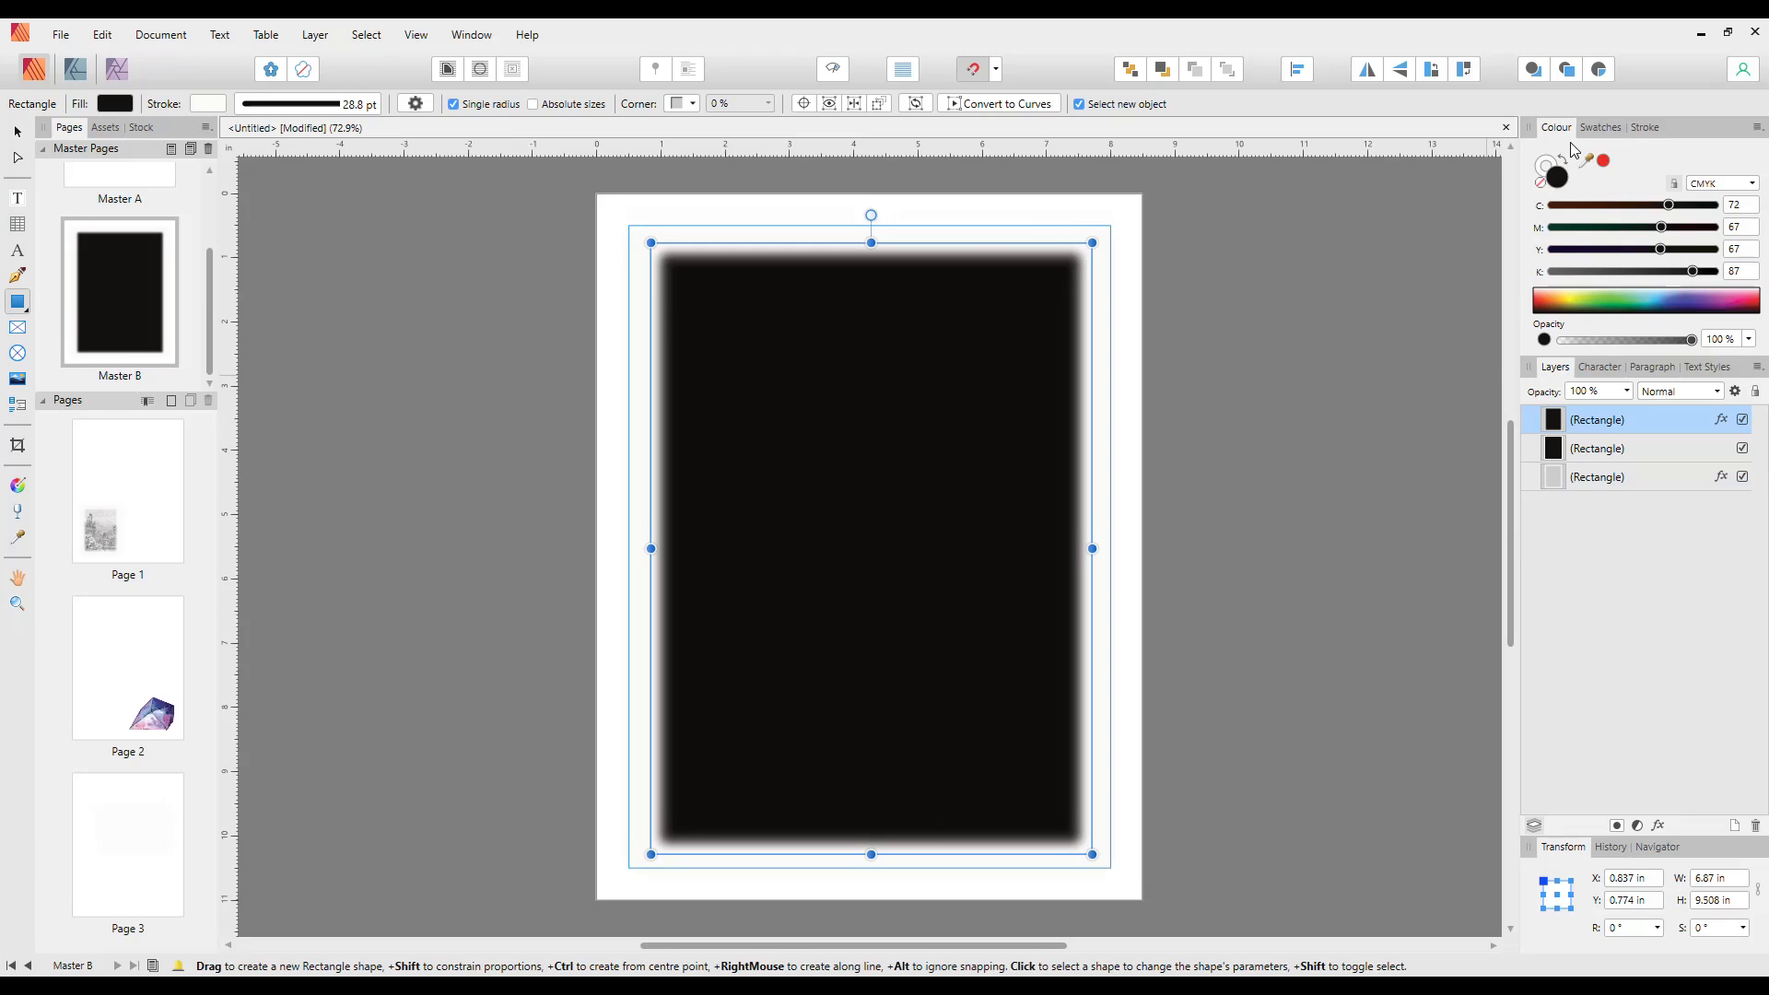
pyautogui.click(1541, 184)
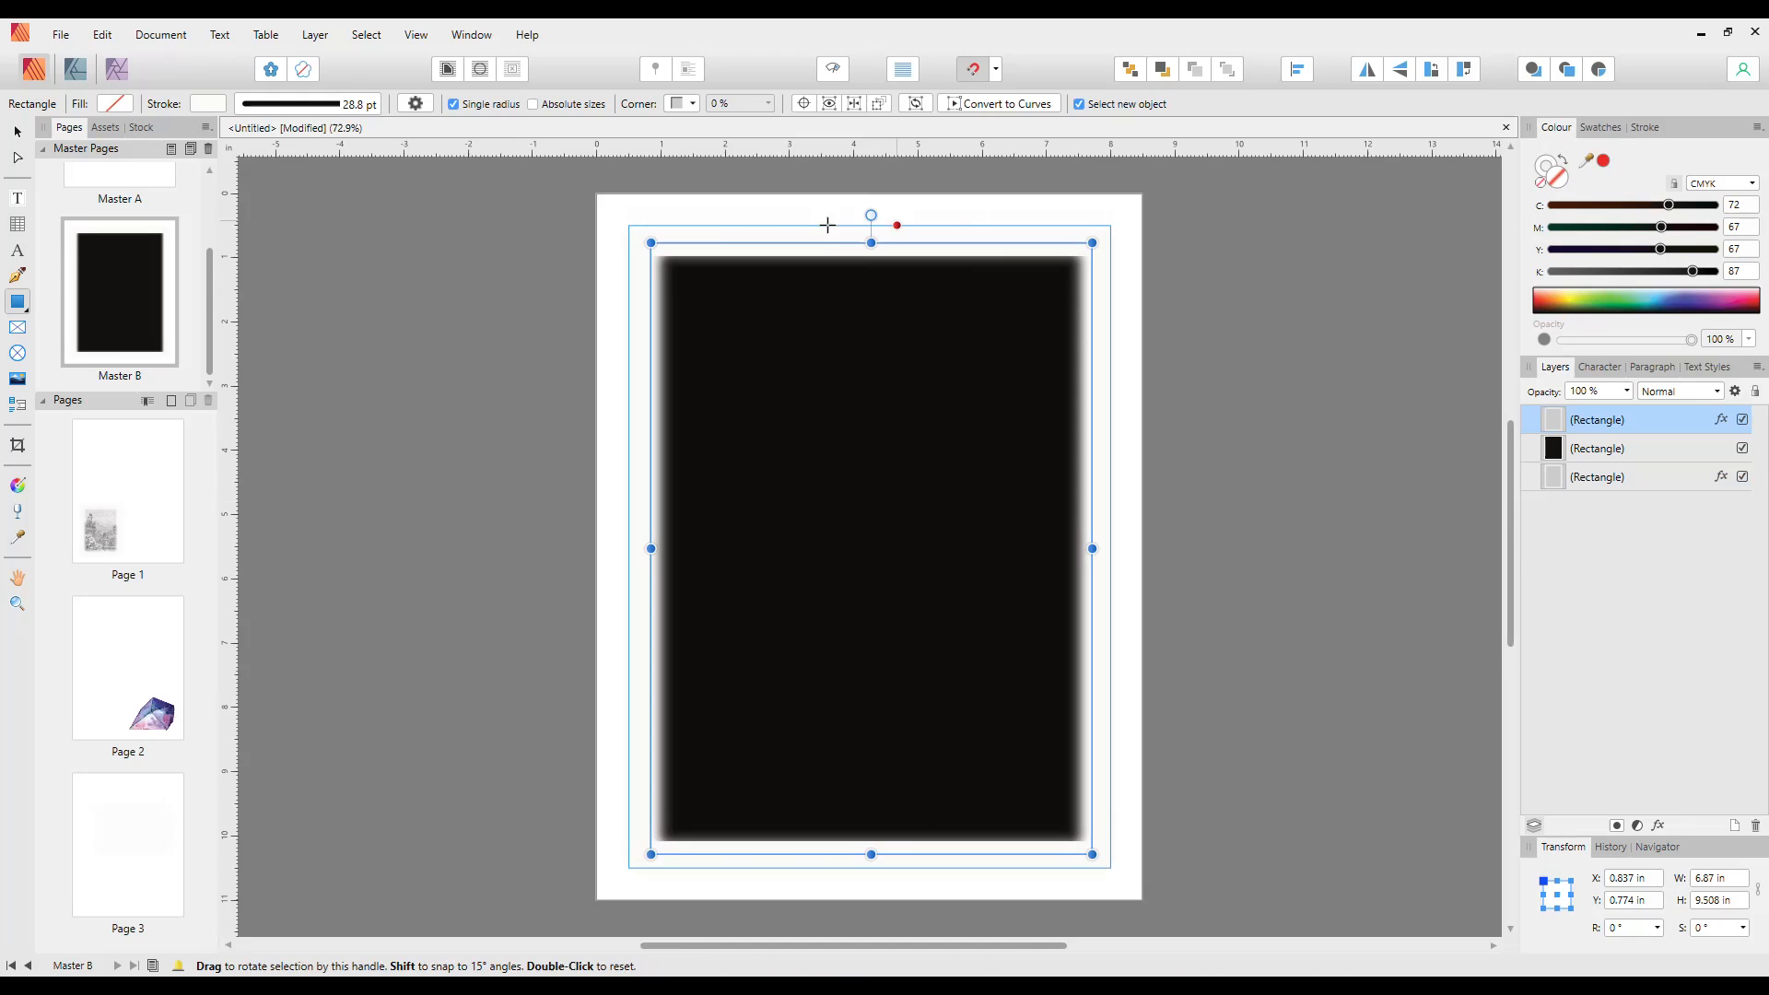
pyautogui.press('v')
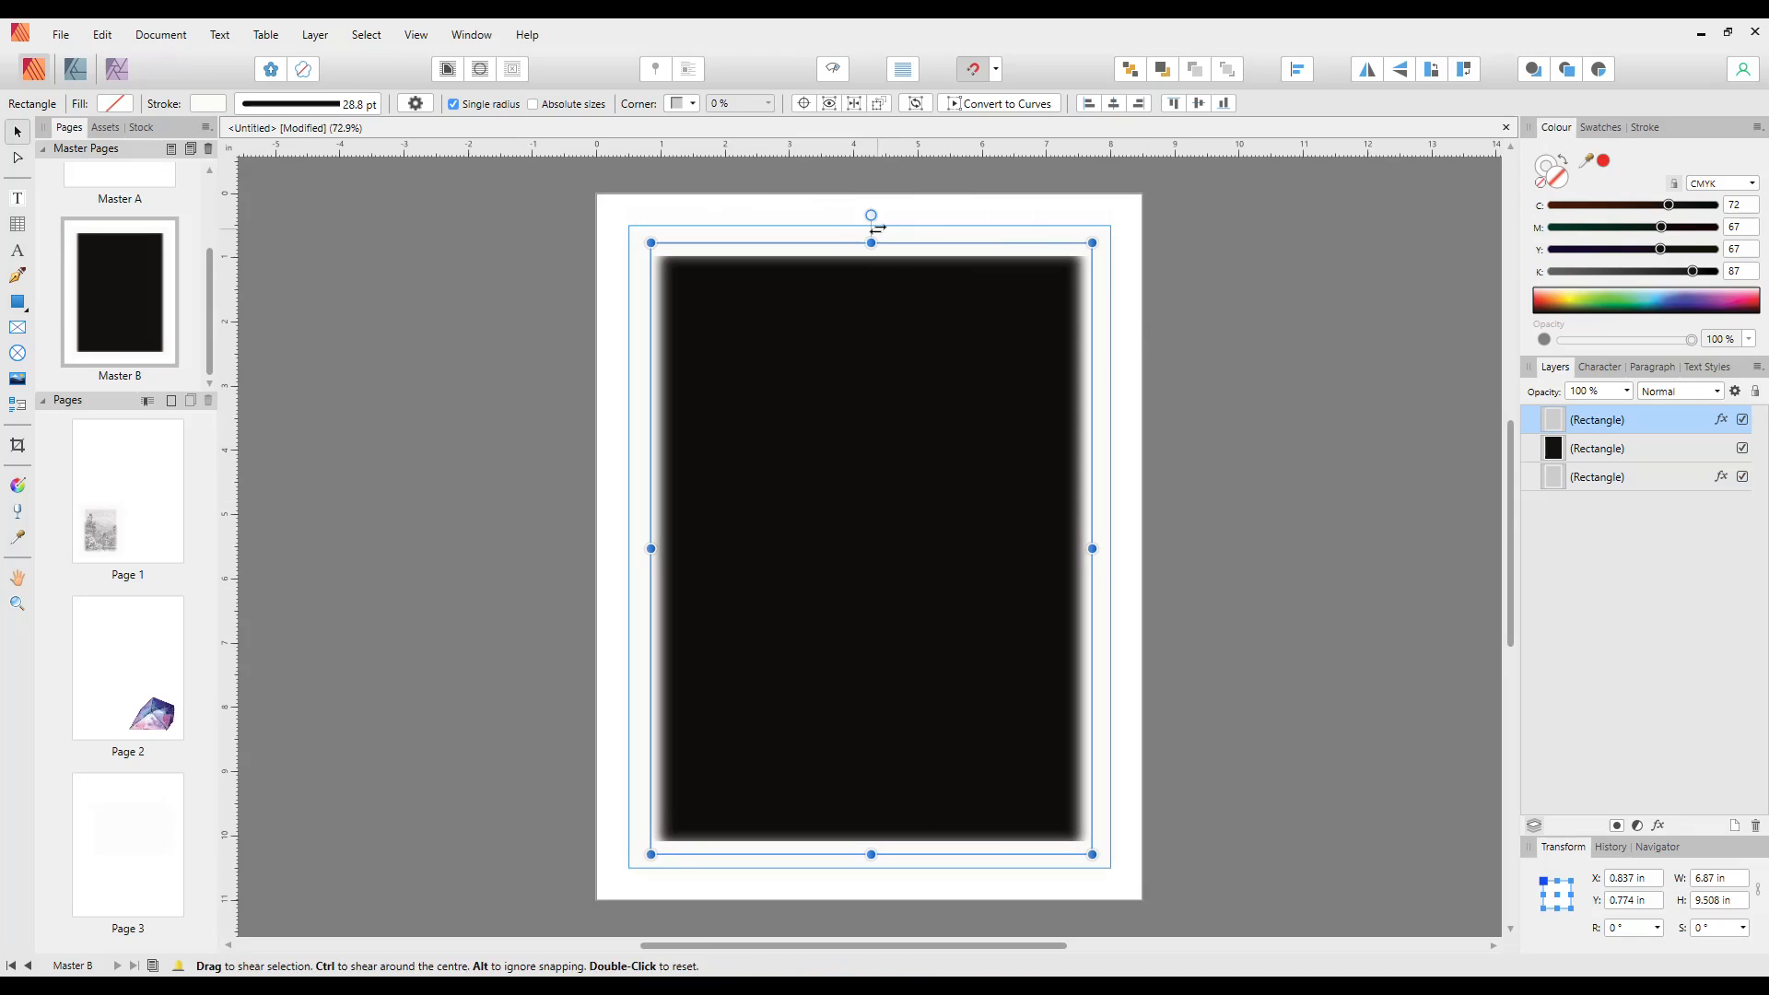
# - Shorten the blurred rectangle on Master B from both ends to about 9.193 in high and hide the black rectangle
pyautogui.moveTo(871, 242)
pyautogui.mouseDown()
pyautogui.moveTo(870, 223)
pyautogui.moveTo(864, 254)
pyautogui.mouseUp()
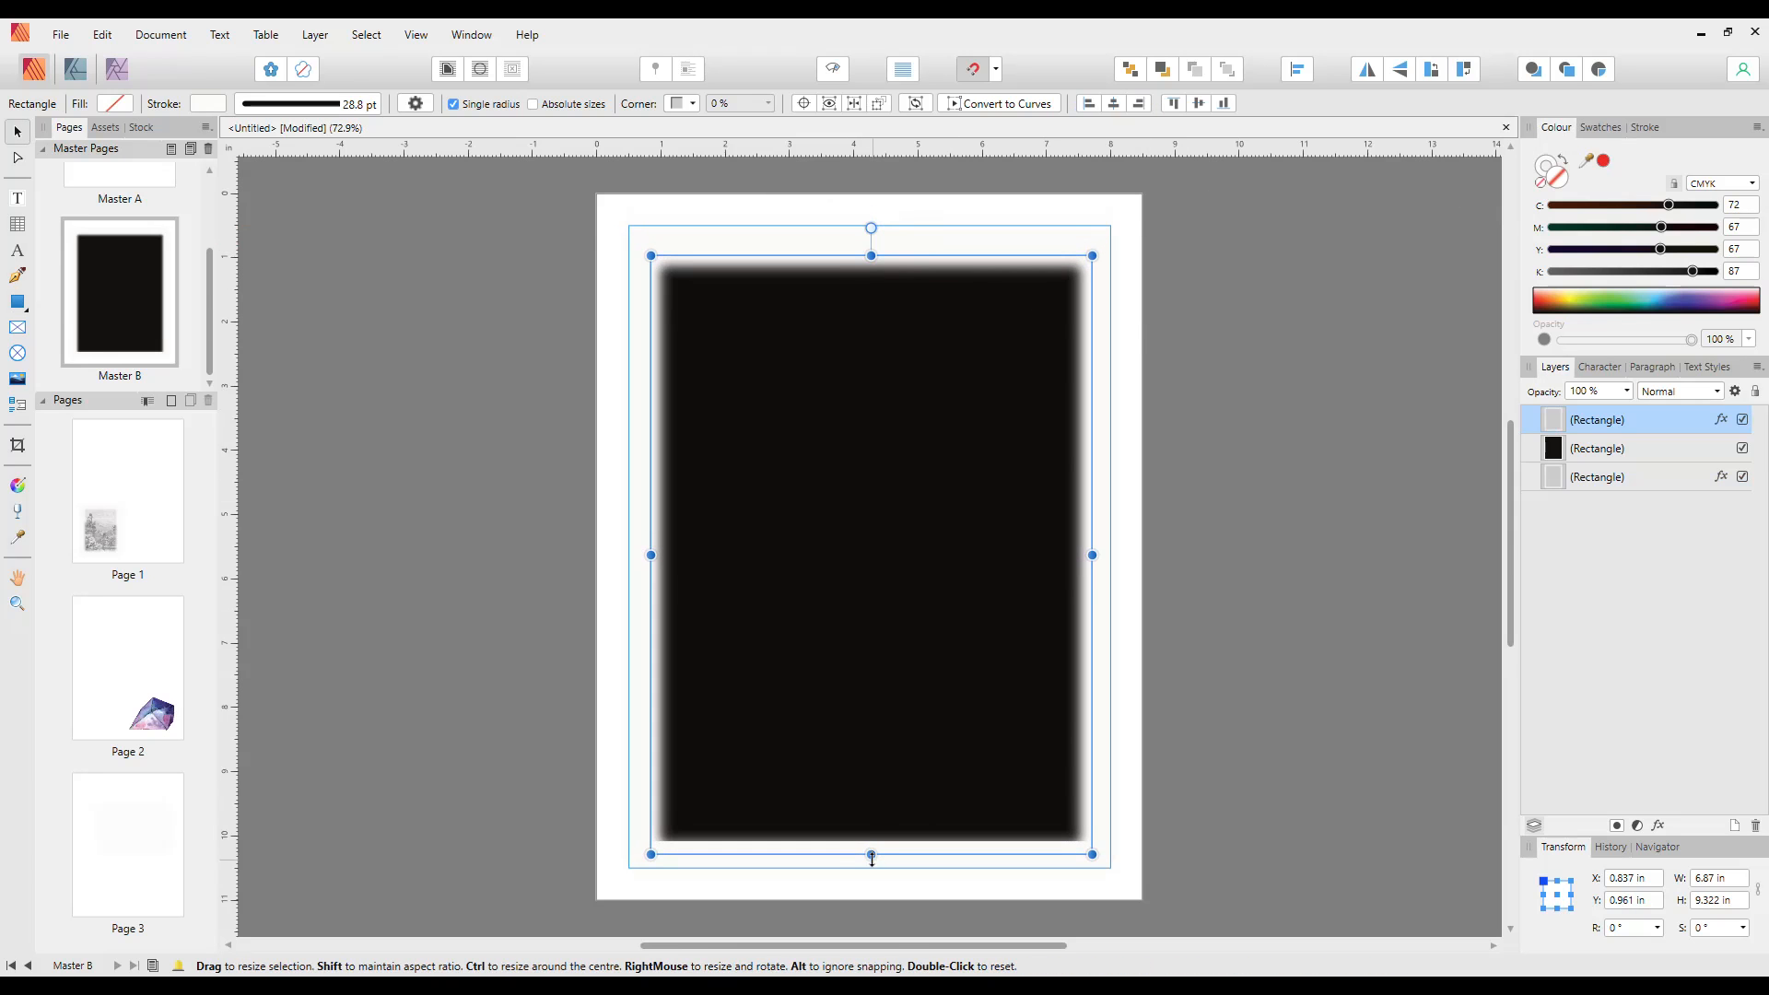
pyautogui.moveTo(871, 851); pyautogui.dragTo(871, 846)
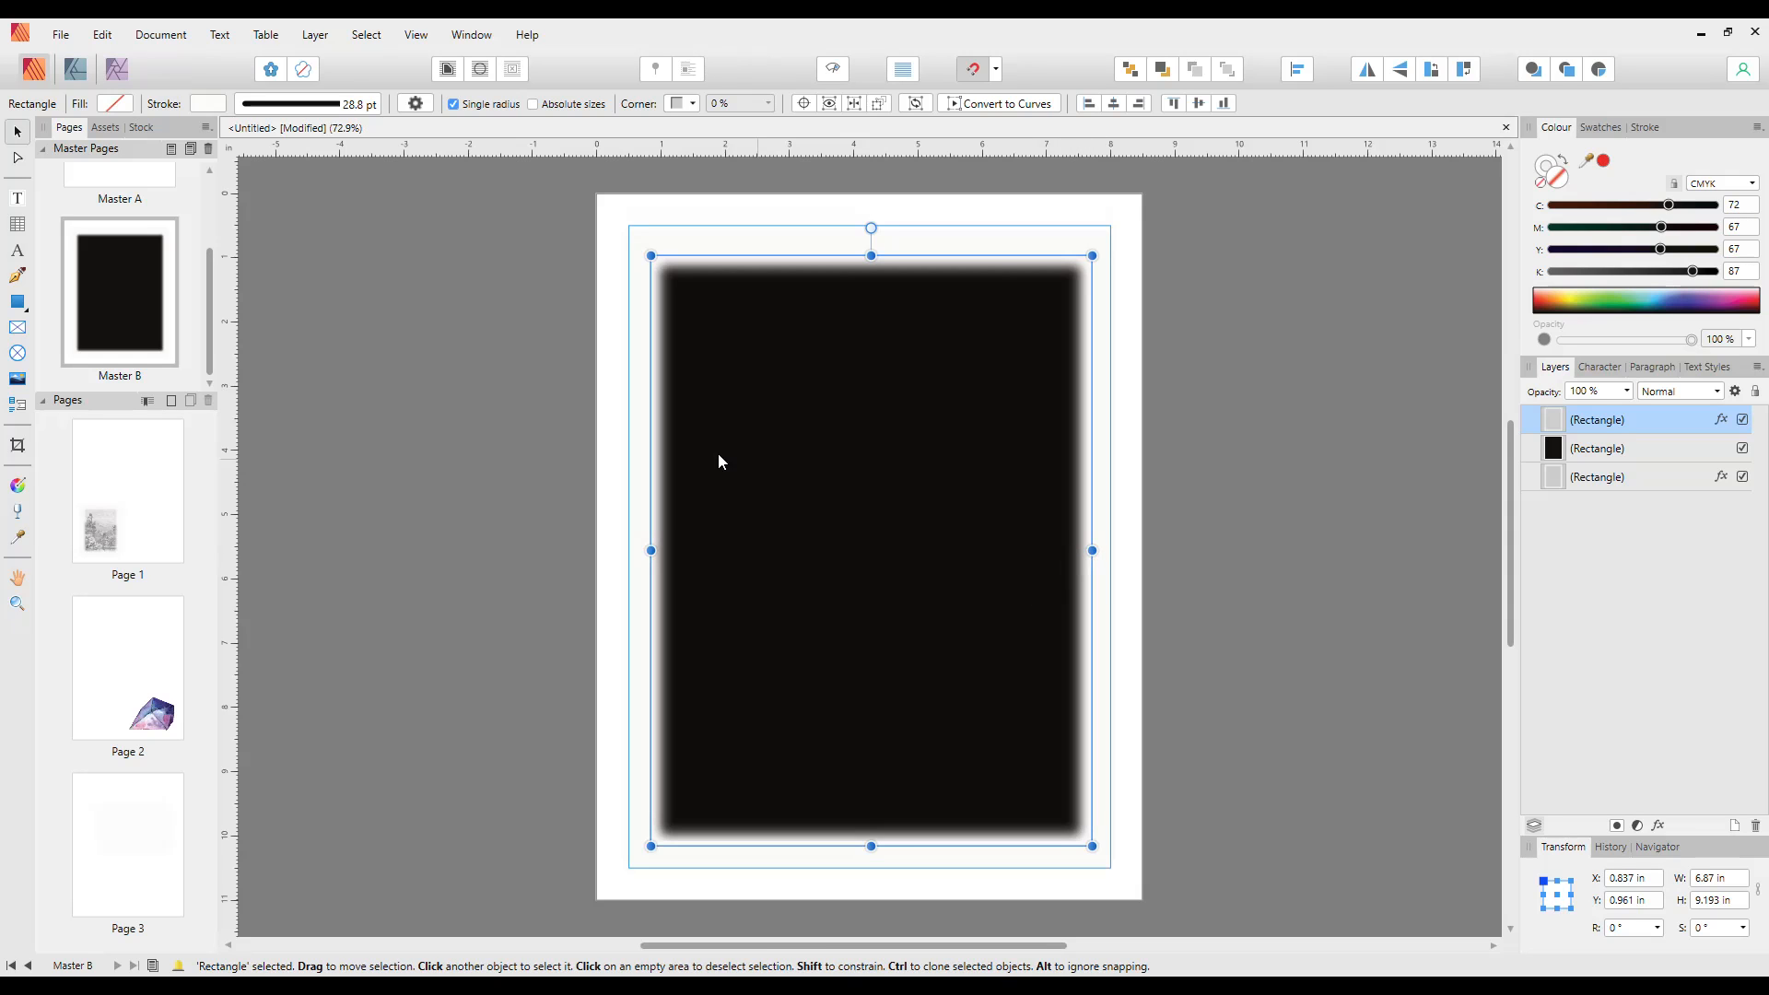
pyautogui.click(1621, 451)
pyautogui.click(1741, 447)
pyautogui.click(1258, 531)
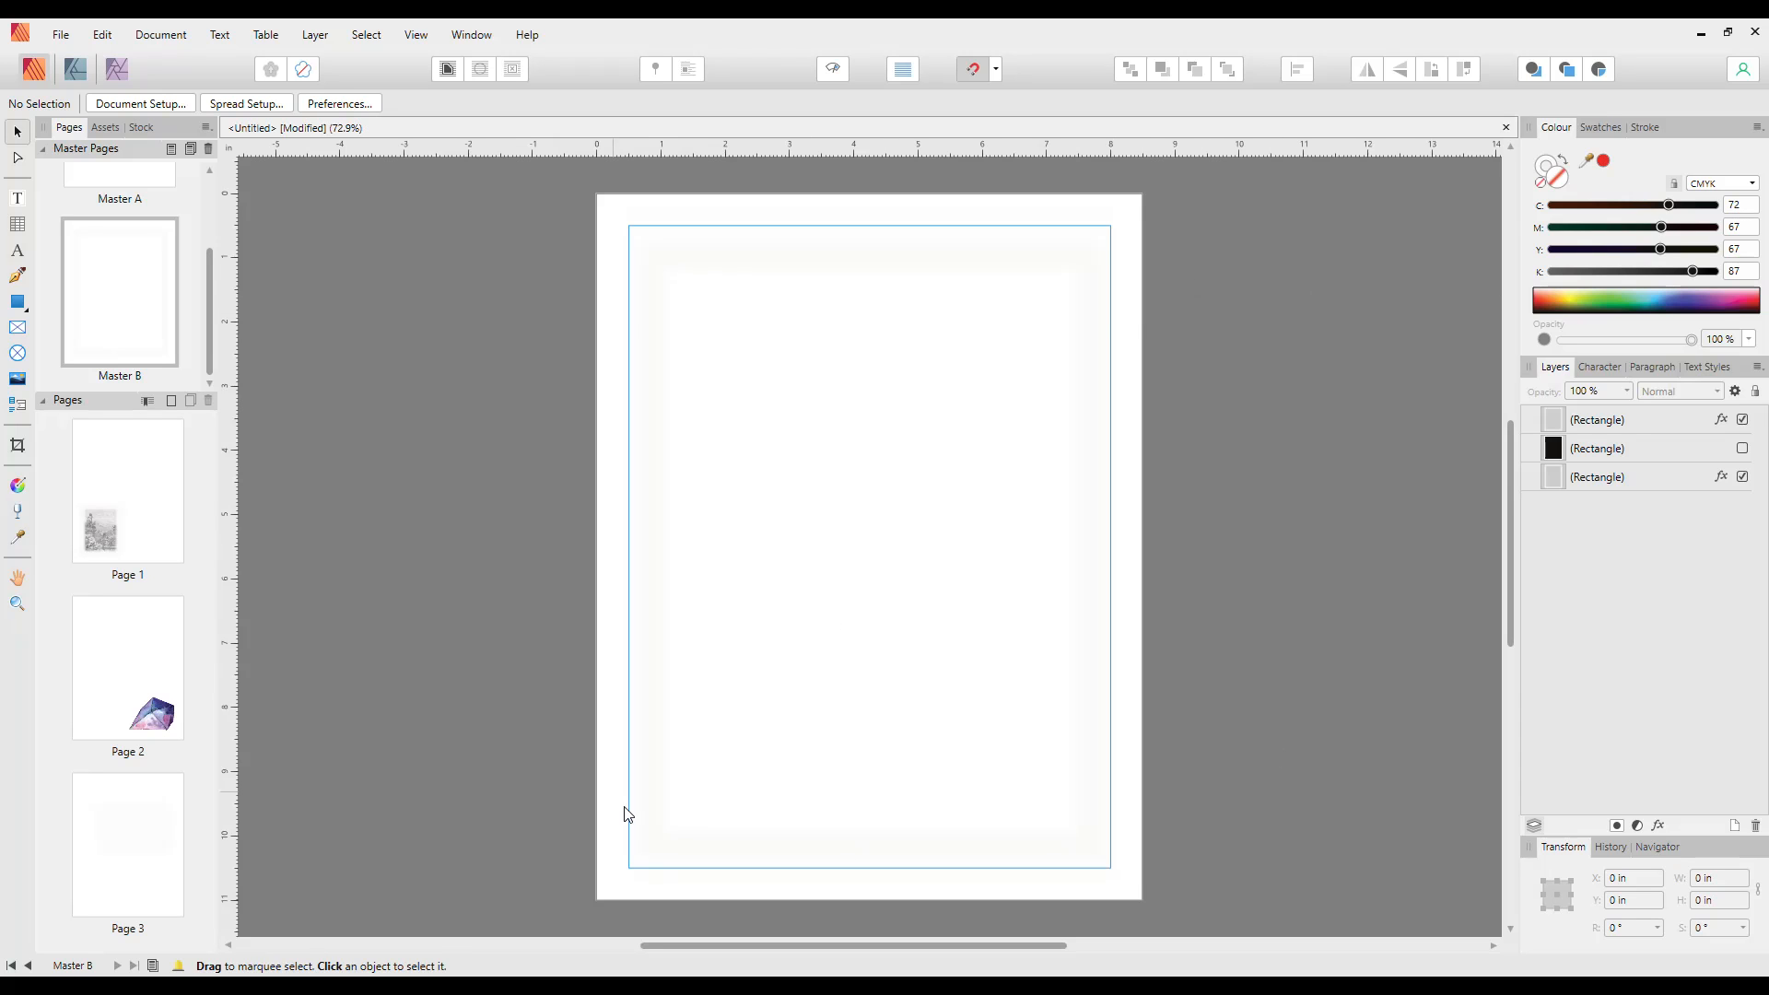
pyautogui.click(886, 258)
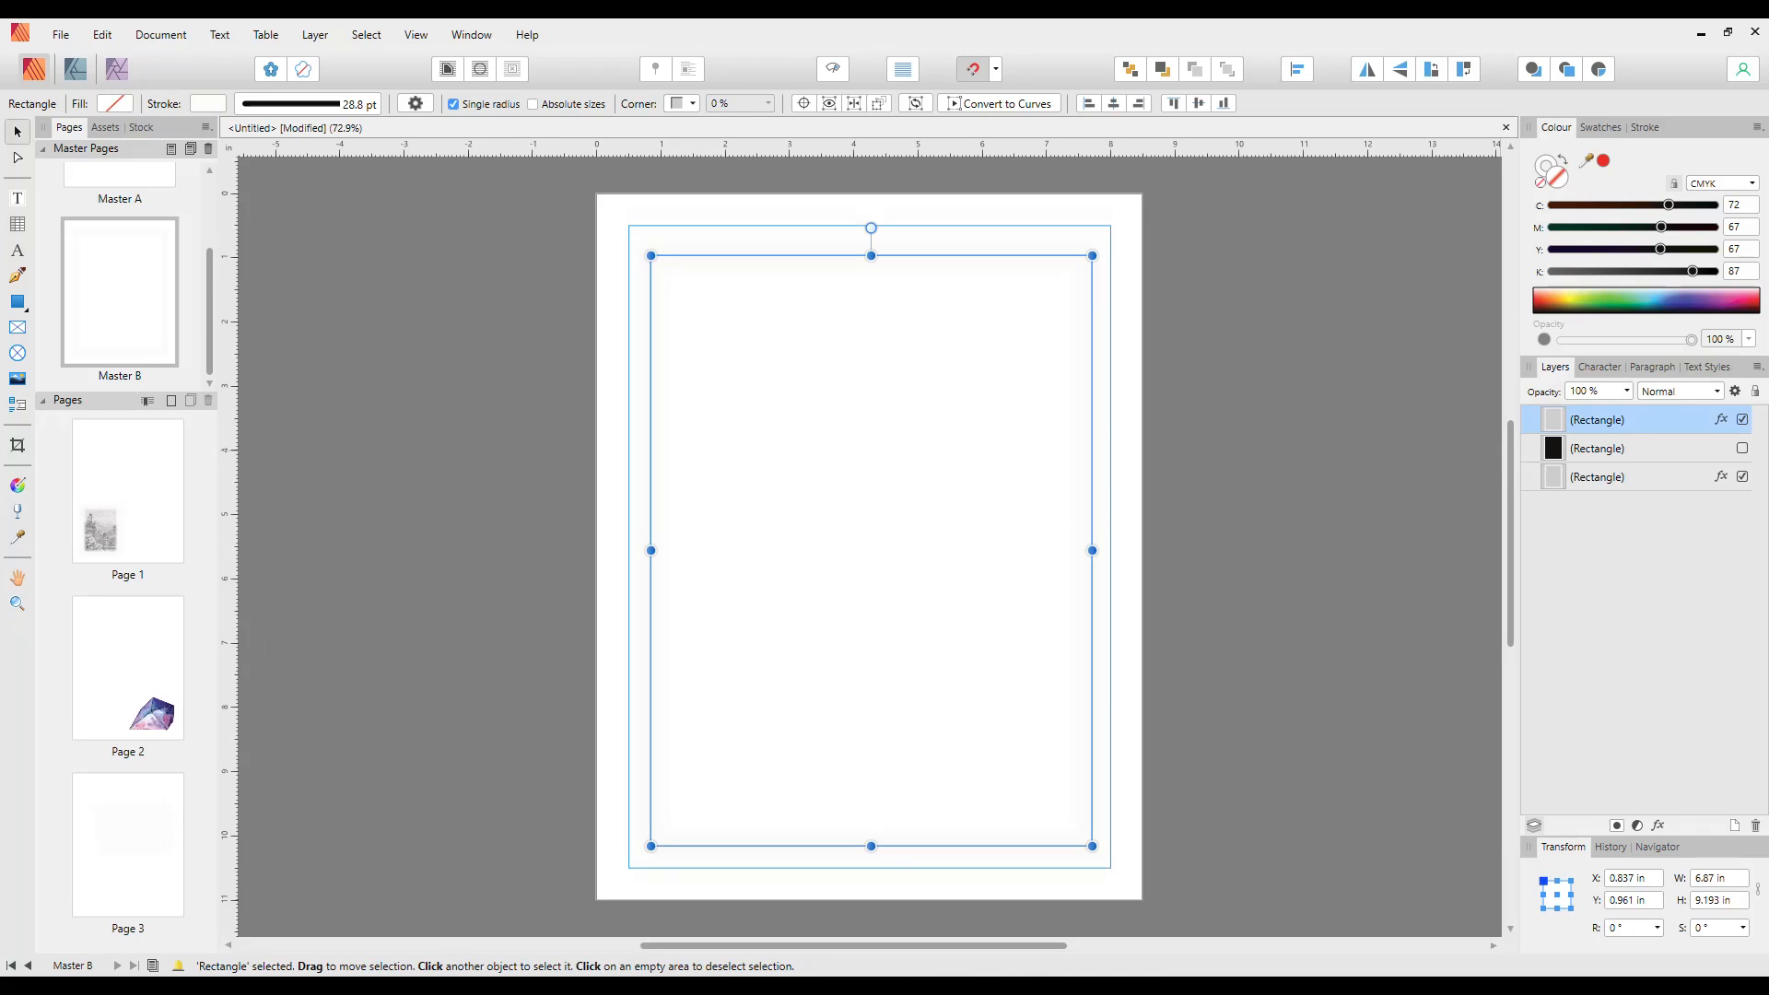
# - Open page 2 and convert all nodes of the white curve around the crystal to smart nodes
pyautogui.click(135, 678)
pyautogui.doubleClick(132, 678)
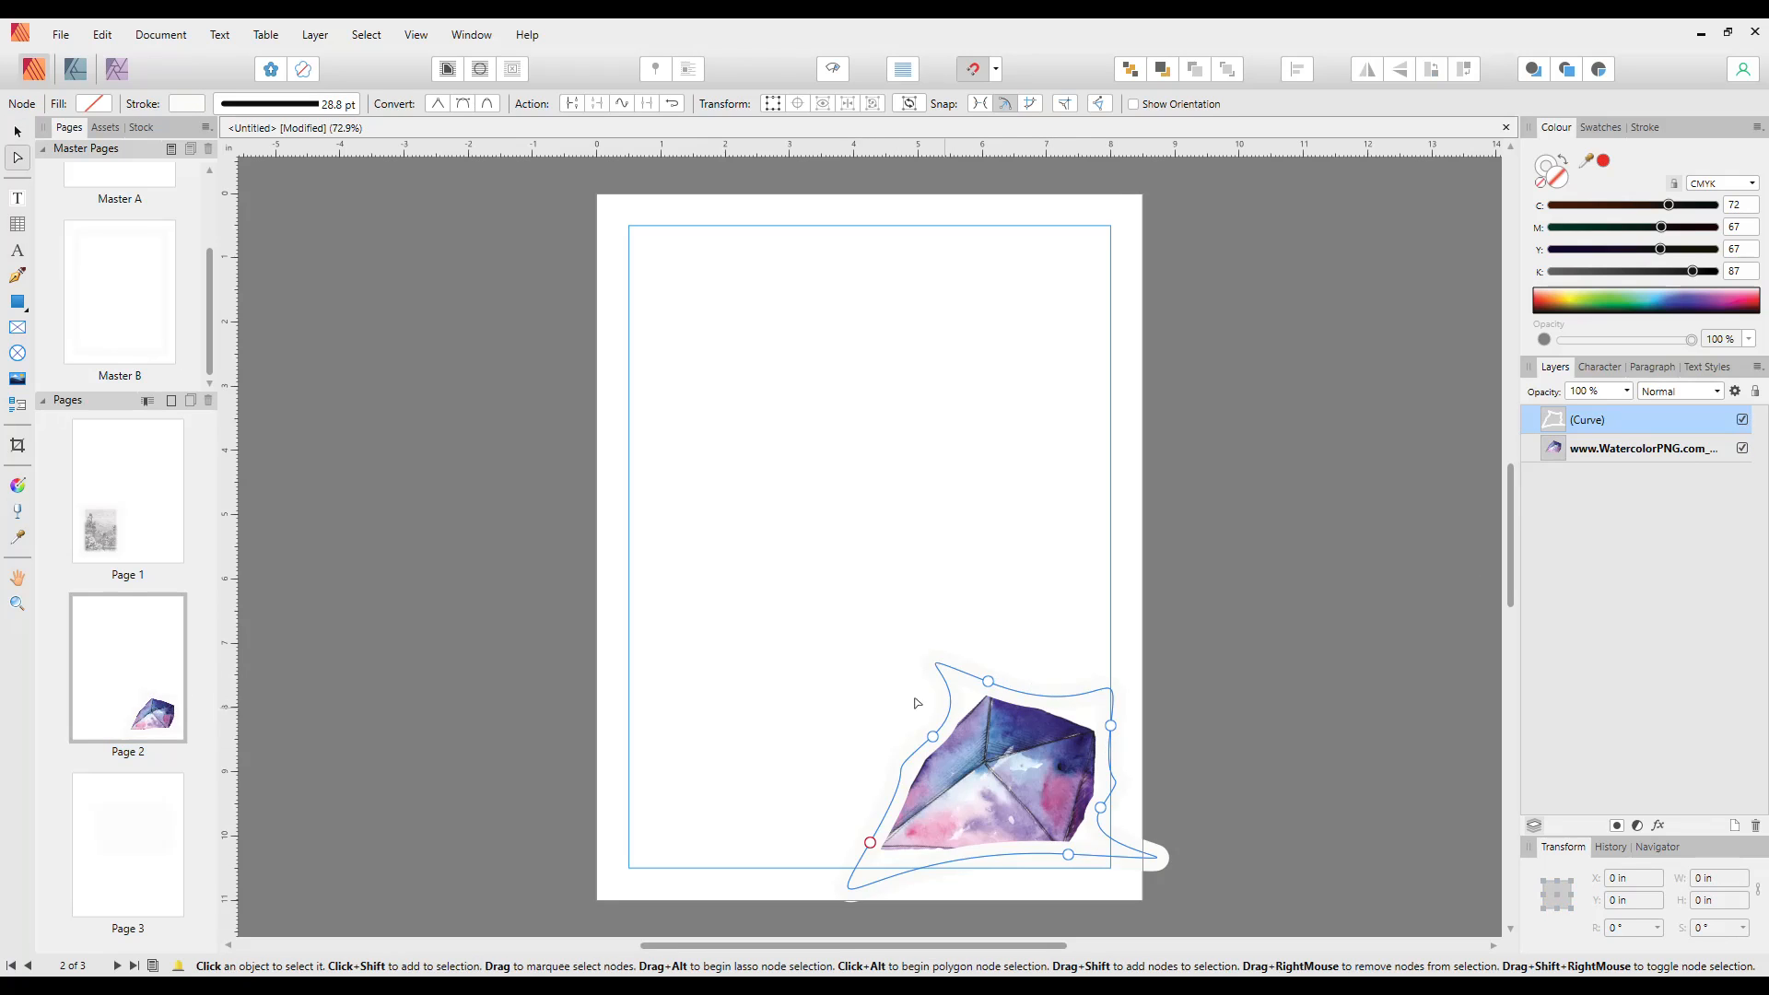
pyautogui.moveTo(778, 633); pyautogui.dragTo(1285, 941)
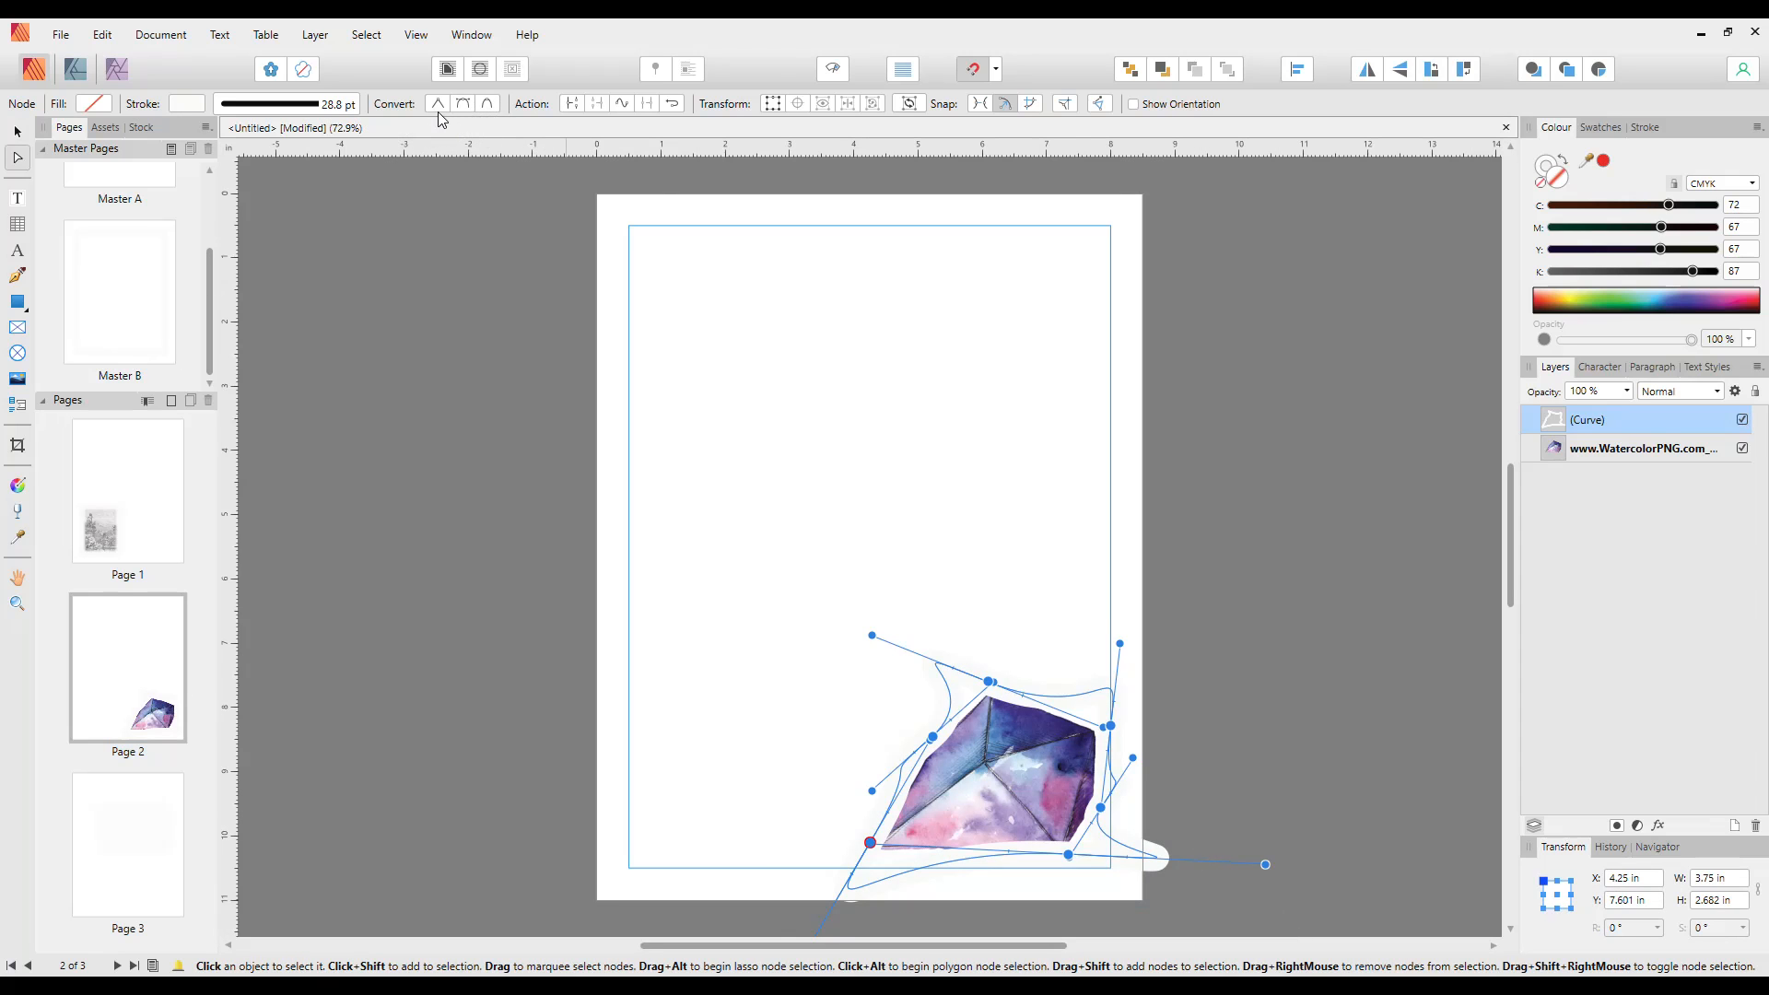
pyautogui.click(488, 104)
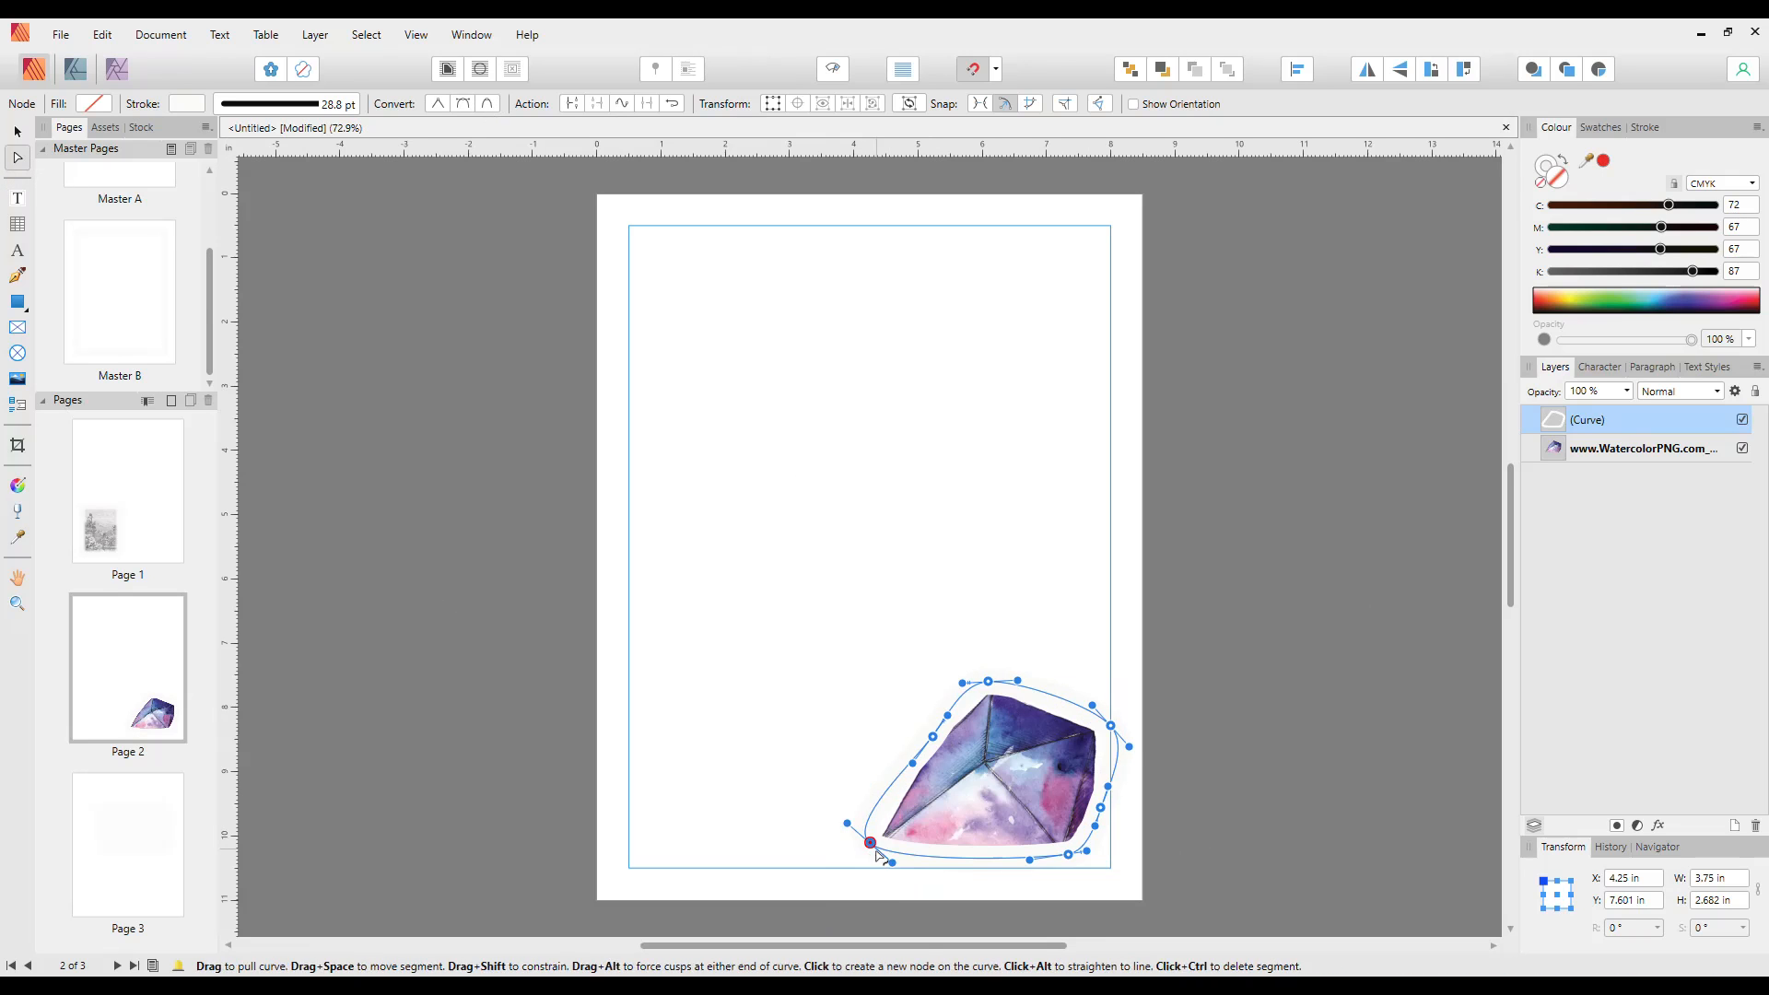
# - Shift the curve to about X 4.393 in, Y 7.63 in and adjust its nodes and handles to follow the crystal's outline
pyautogui.moveTo(873, 842)
pyautogui.mouseDown()
pyautogui.moveTo(908, 858)
pyautogui.moveTo(868, 838)
pyautogui.mouseUp()
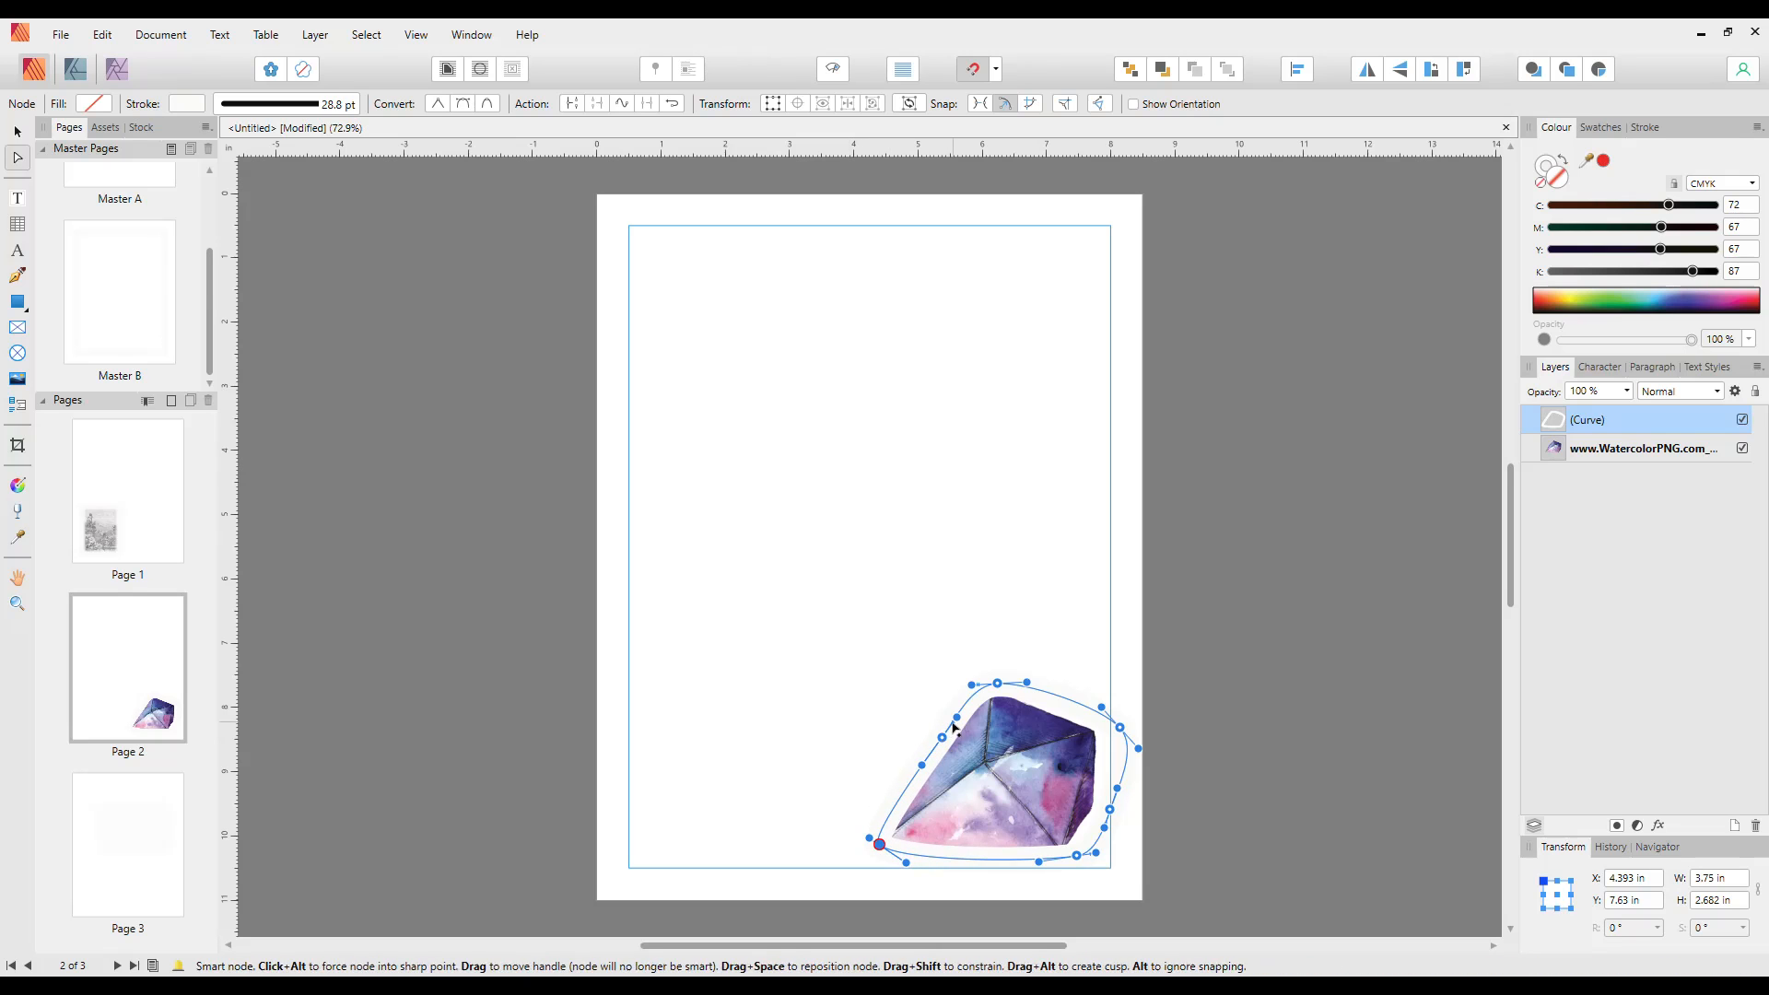
pyautogui.moveTo(971, 684); pyautogui.dragTo(1016, 685)
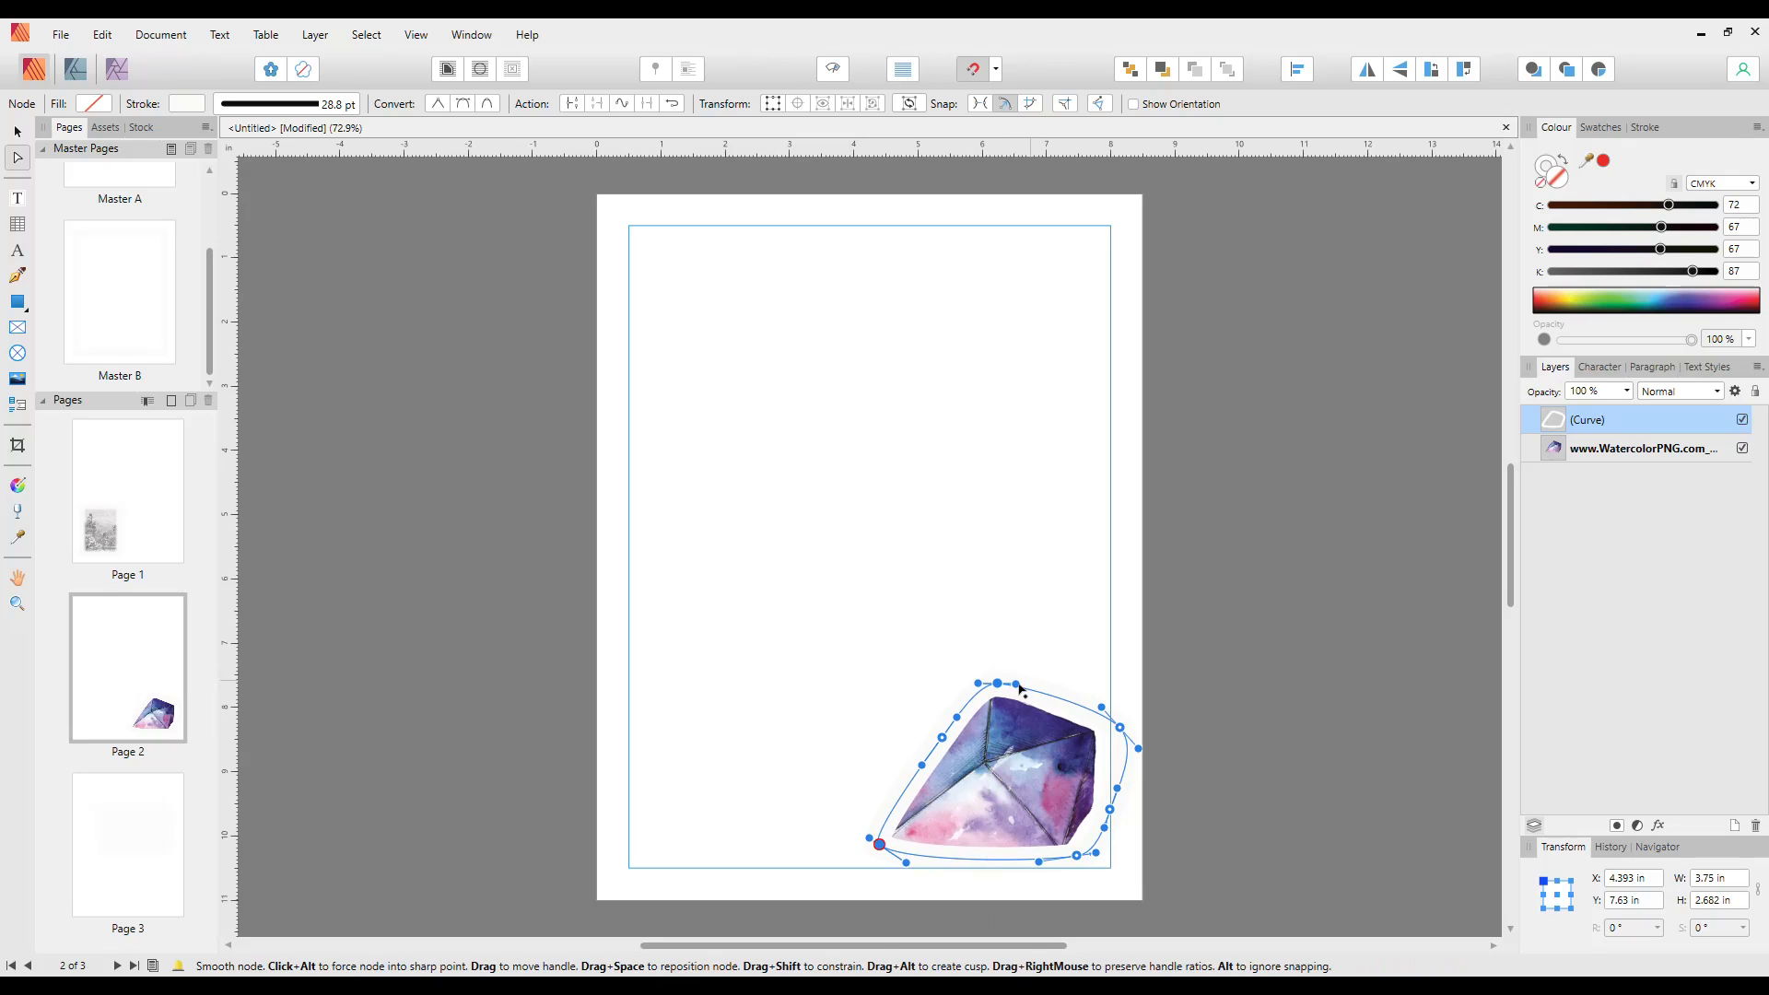
pyautogui.click(1120, 728)
pyautogui.moveTo(1120, 728); pyautogui.dragTo(1103, 729)
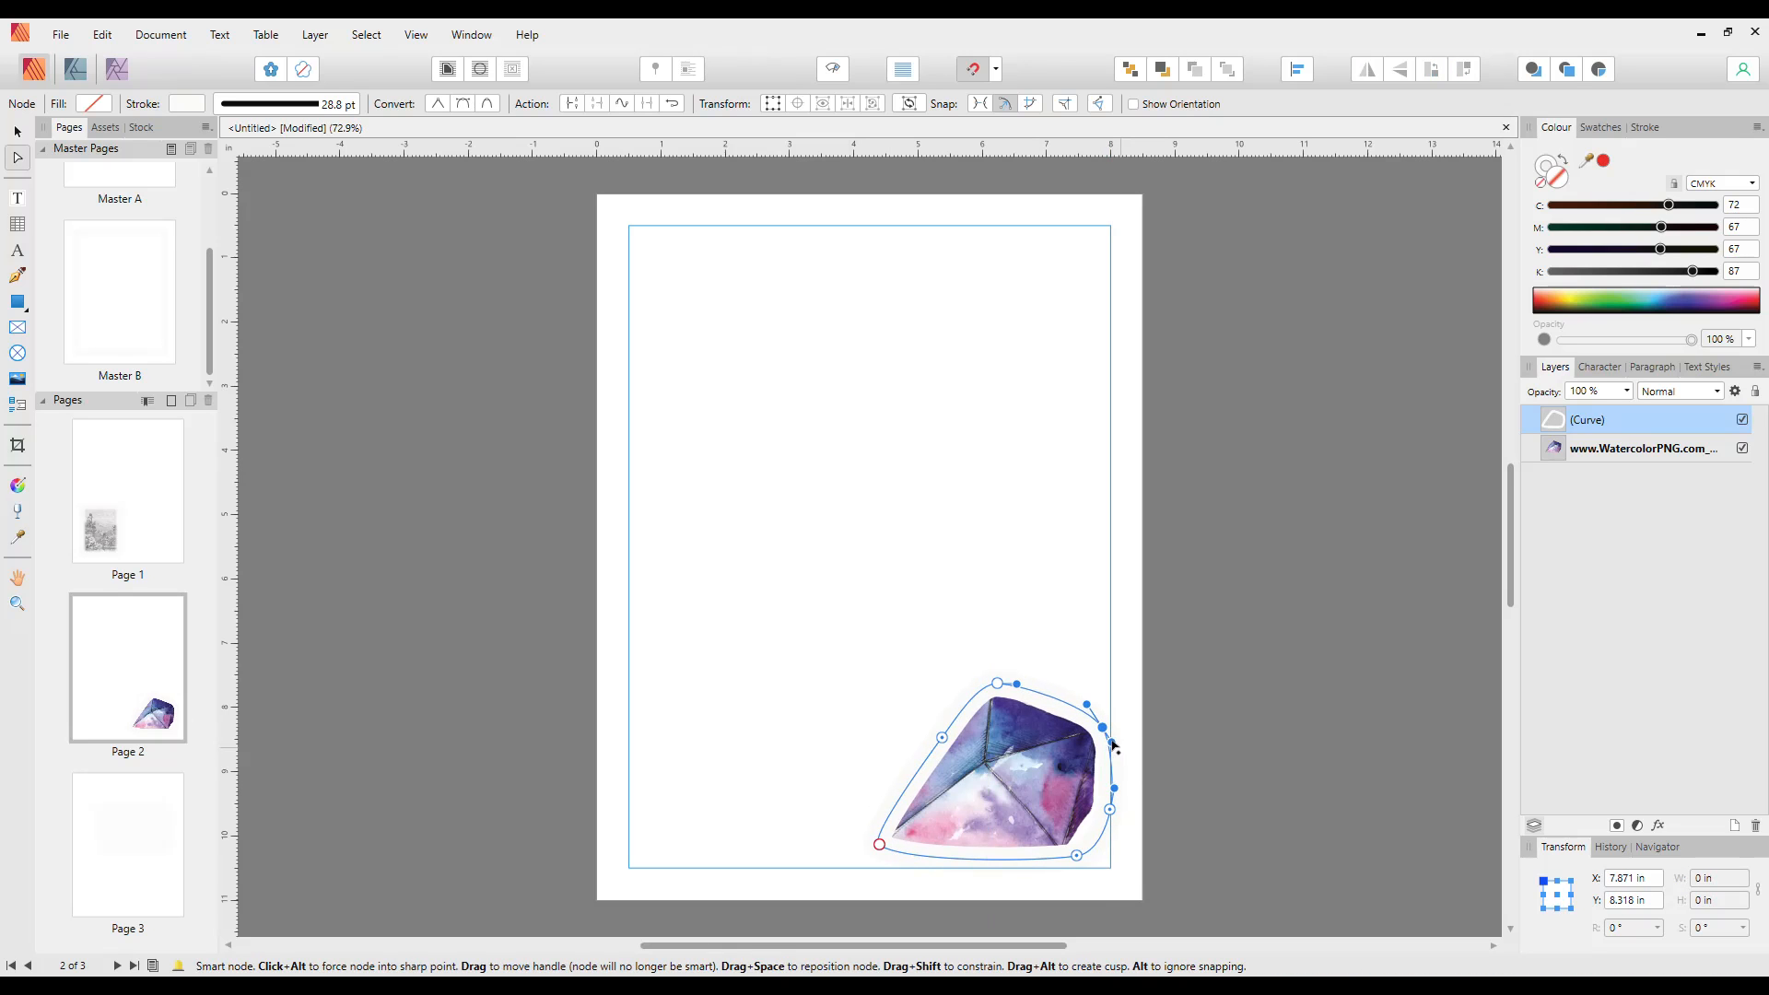
pyautogui.click(1107, 809)
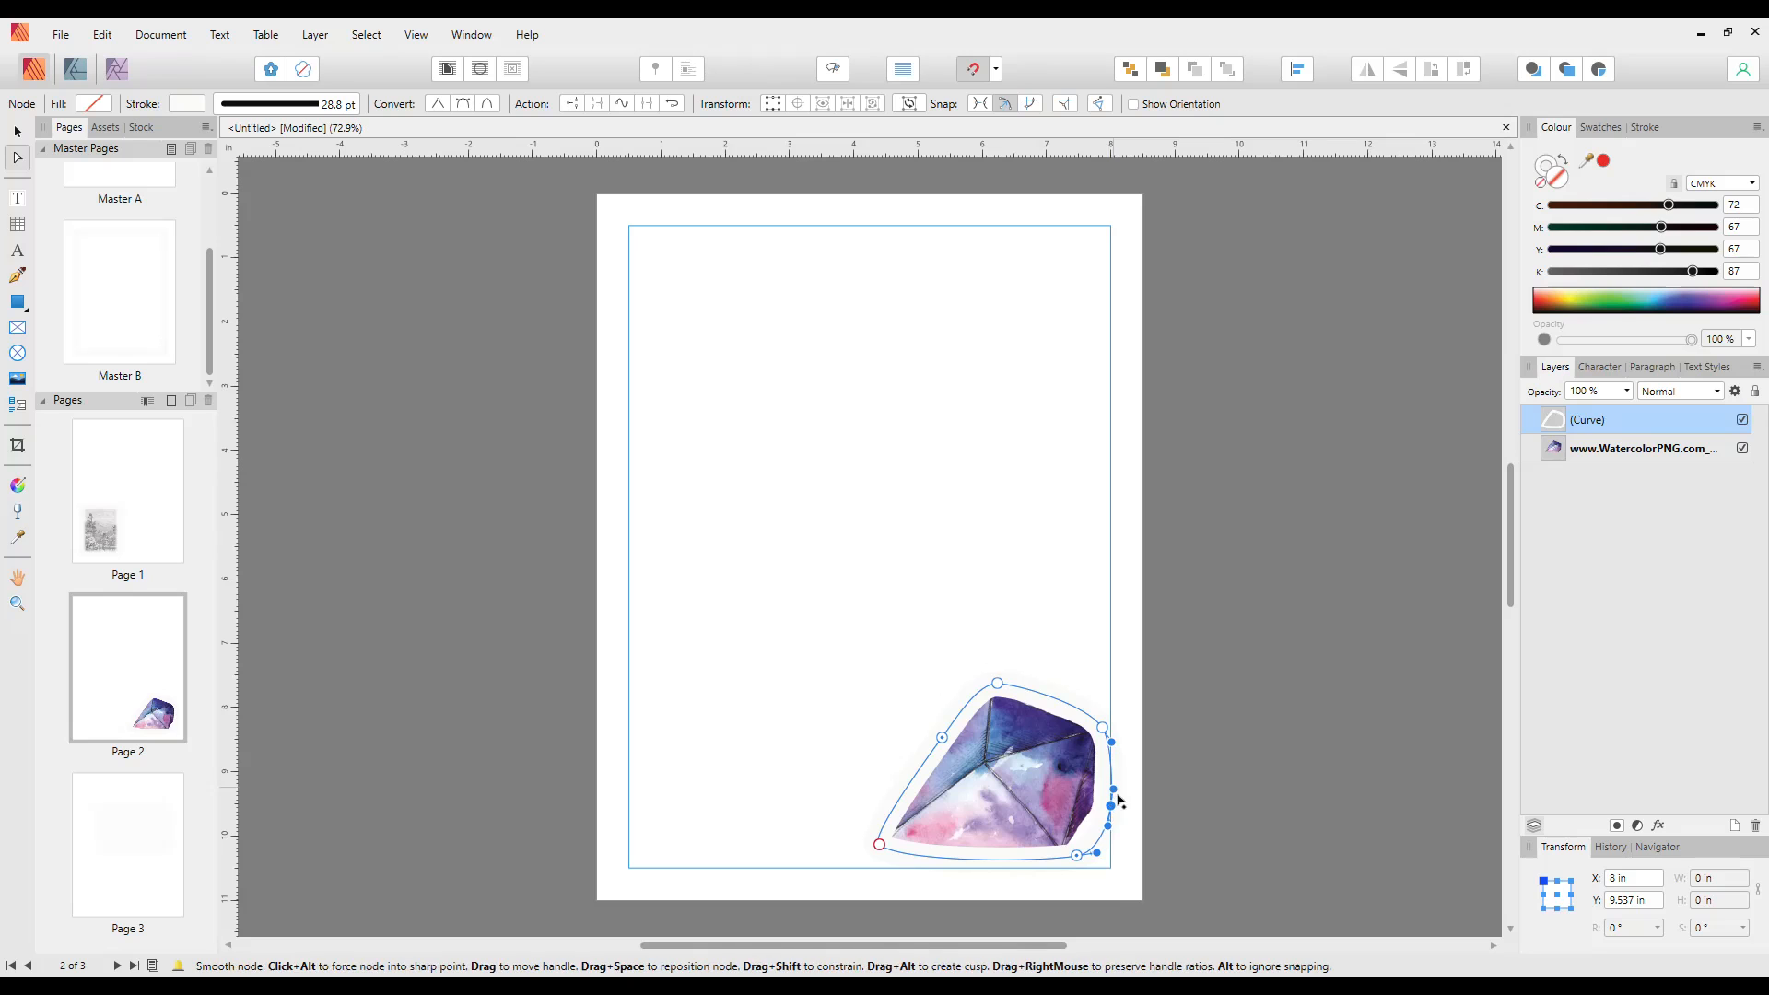
pyautogui.click(1090, 853)
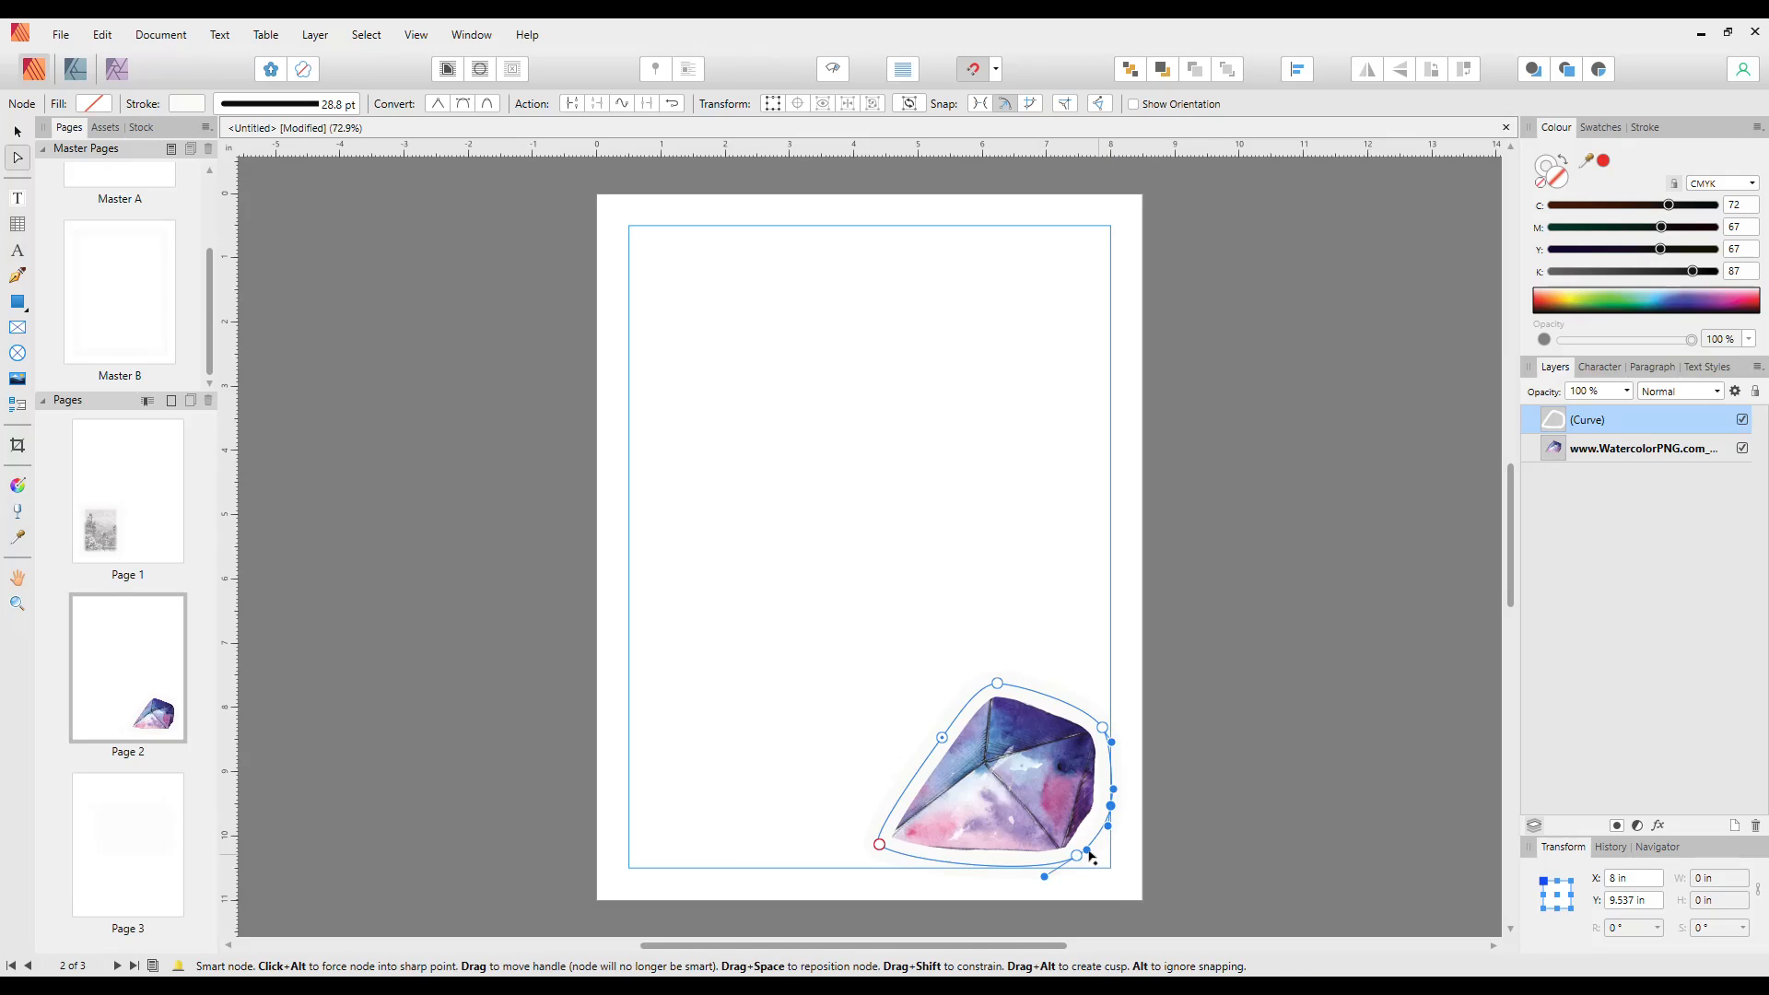
pyautogui.moveTo(1096, 845); pyautogui.dragTo(1068, 856)
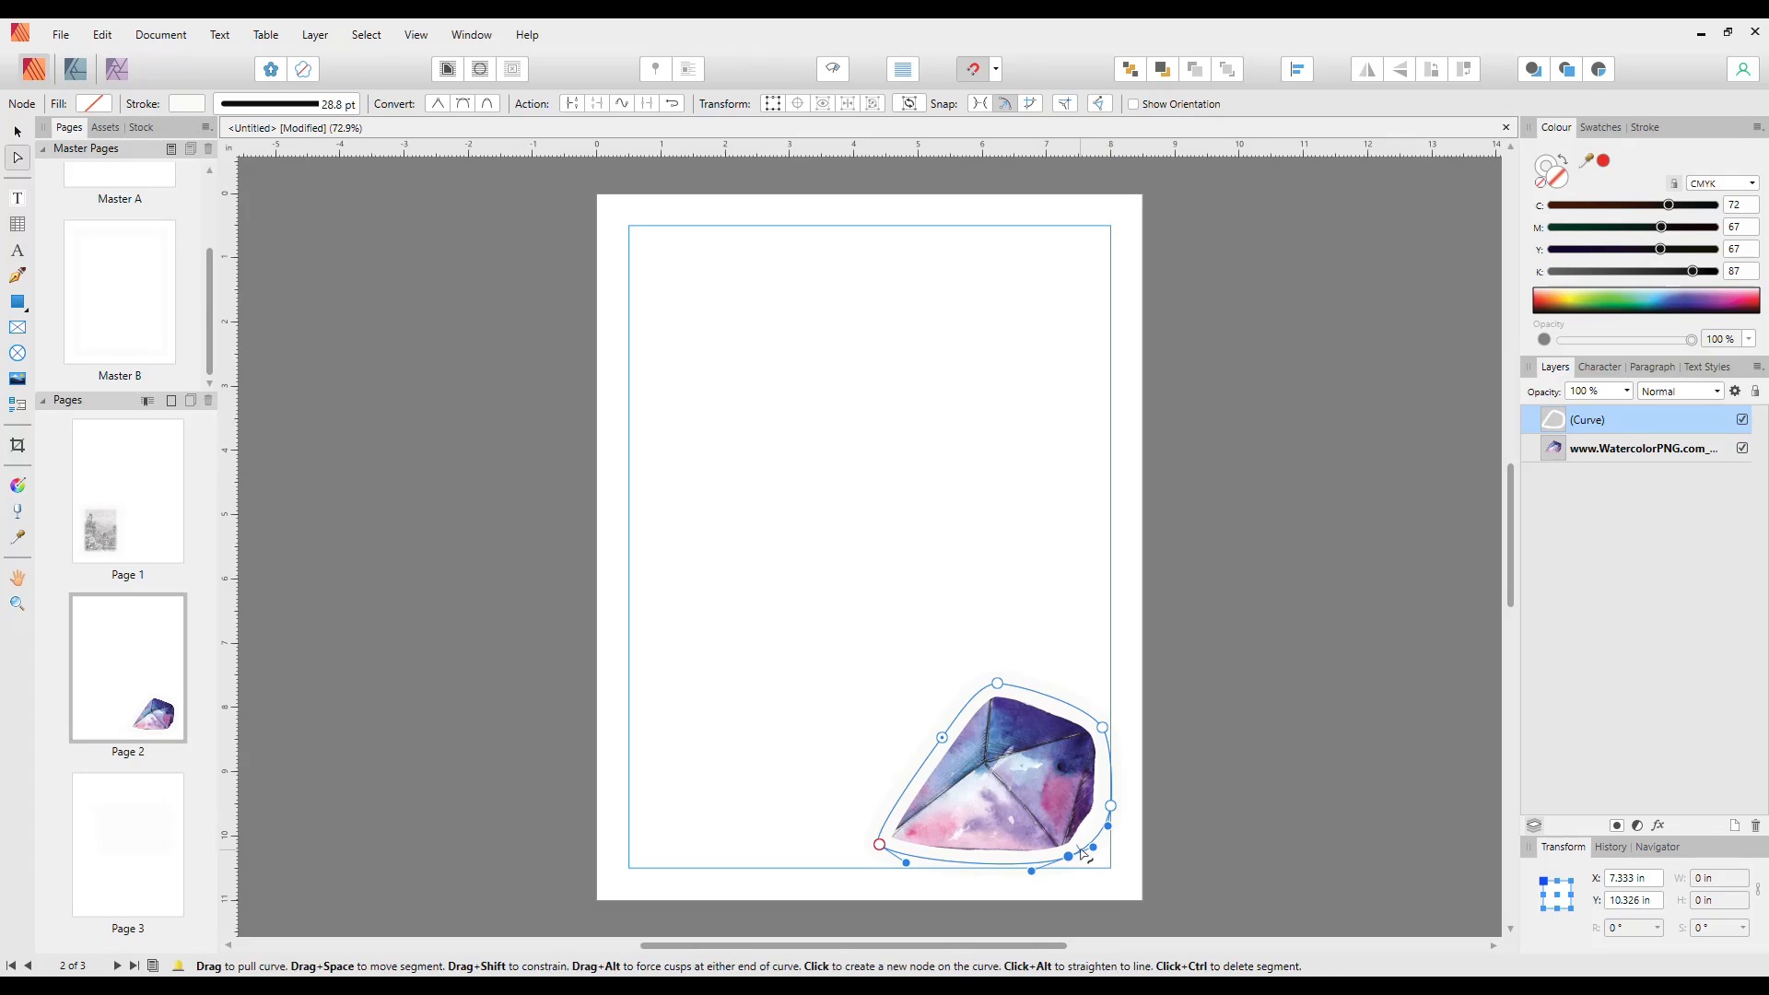
# - Apply a Gaussian Blur layer effect with a radius of about 18.9 px to the curve around the crystal
pyautogui.click(1659, 827)
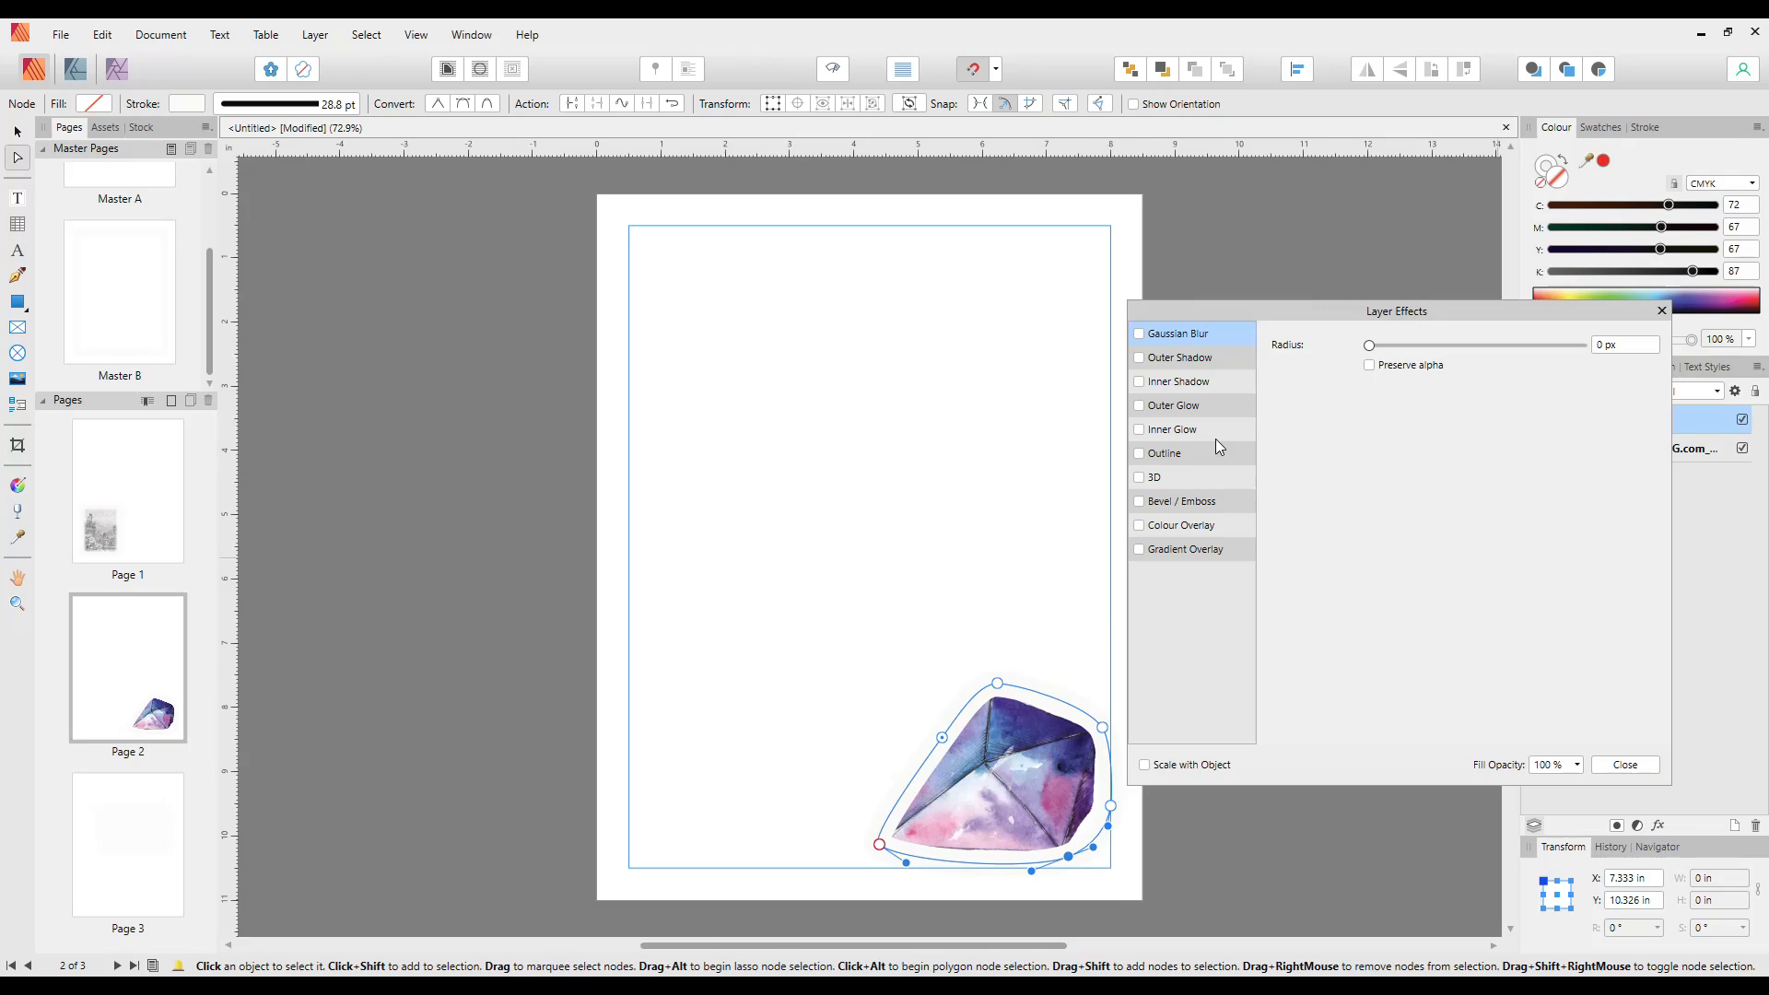
pyautogui.click(1139, 334)
pyautogui.moveTo(1371, 349); pyautogui.dragTo(1481, 346)
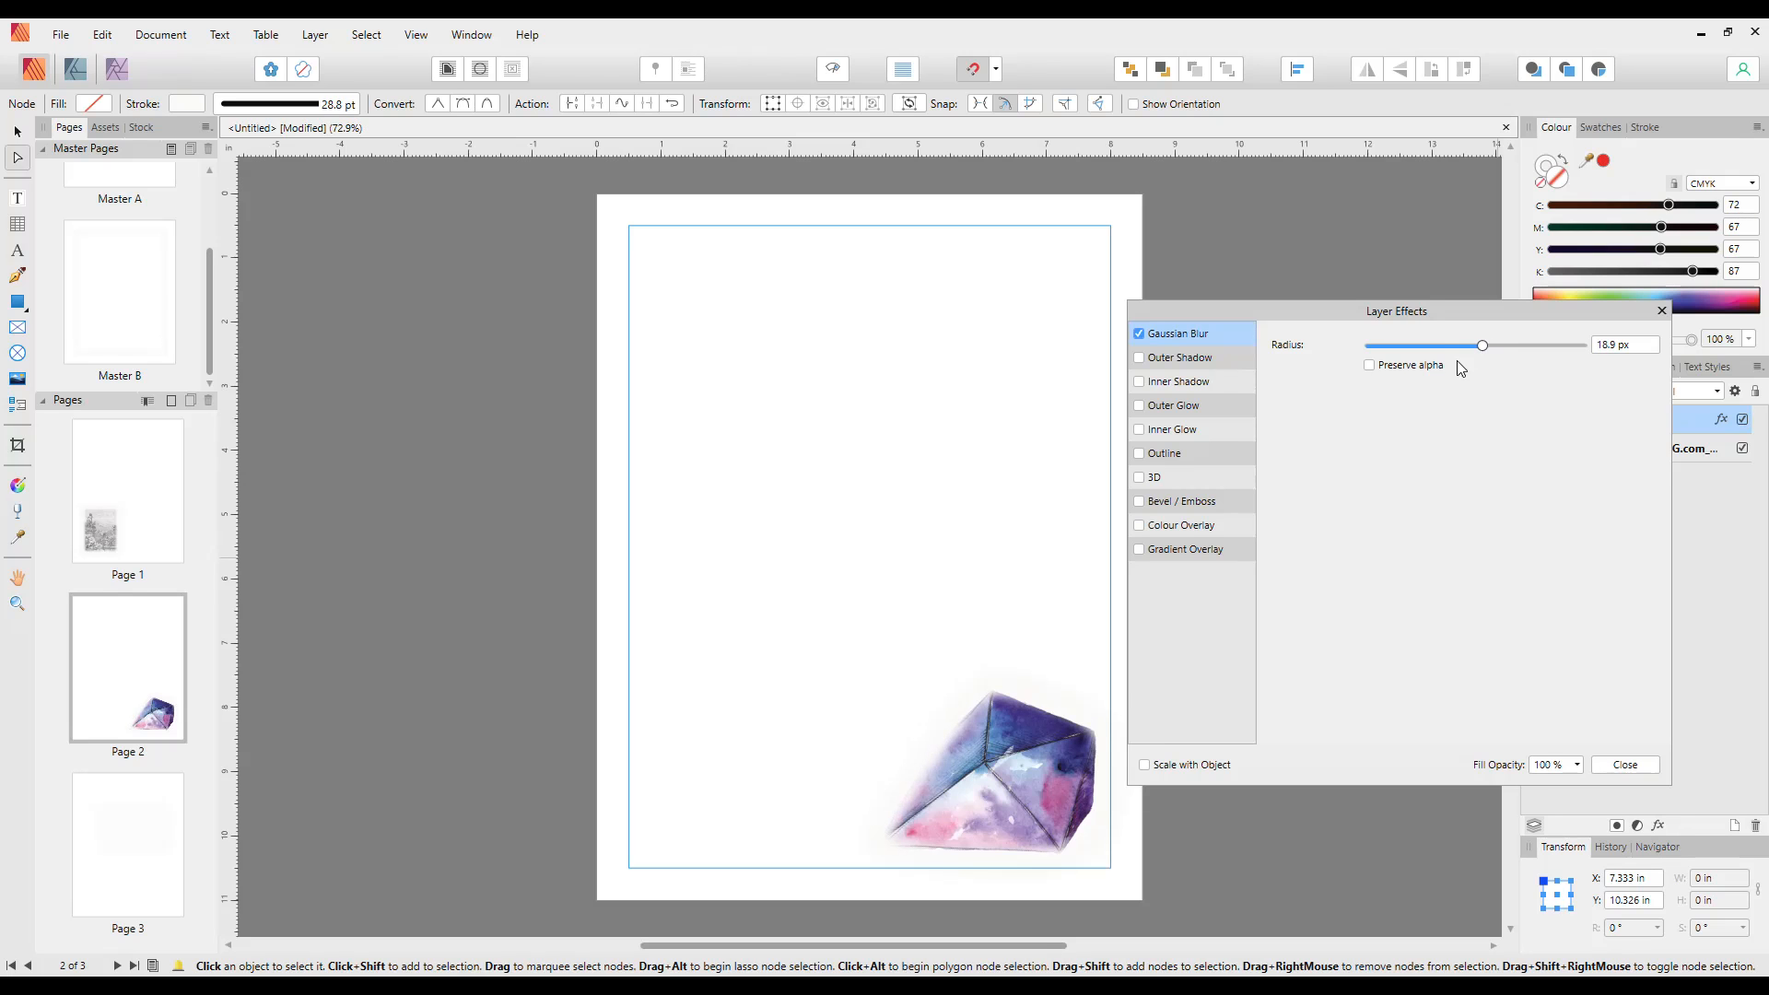
pyautogui.click(1663, 316)
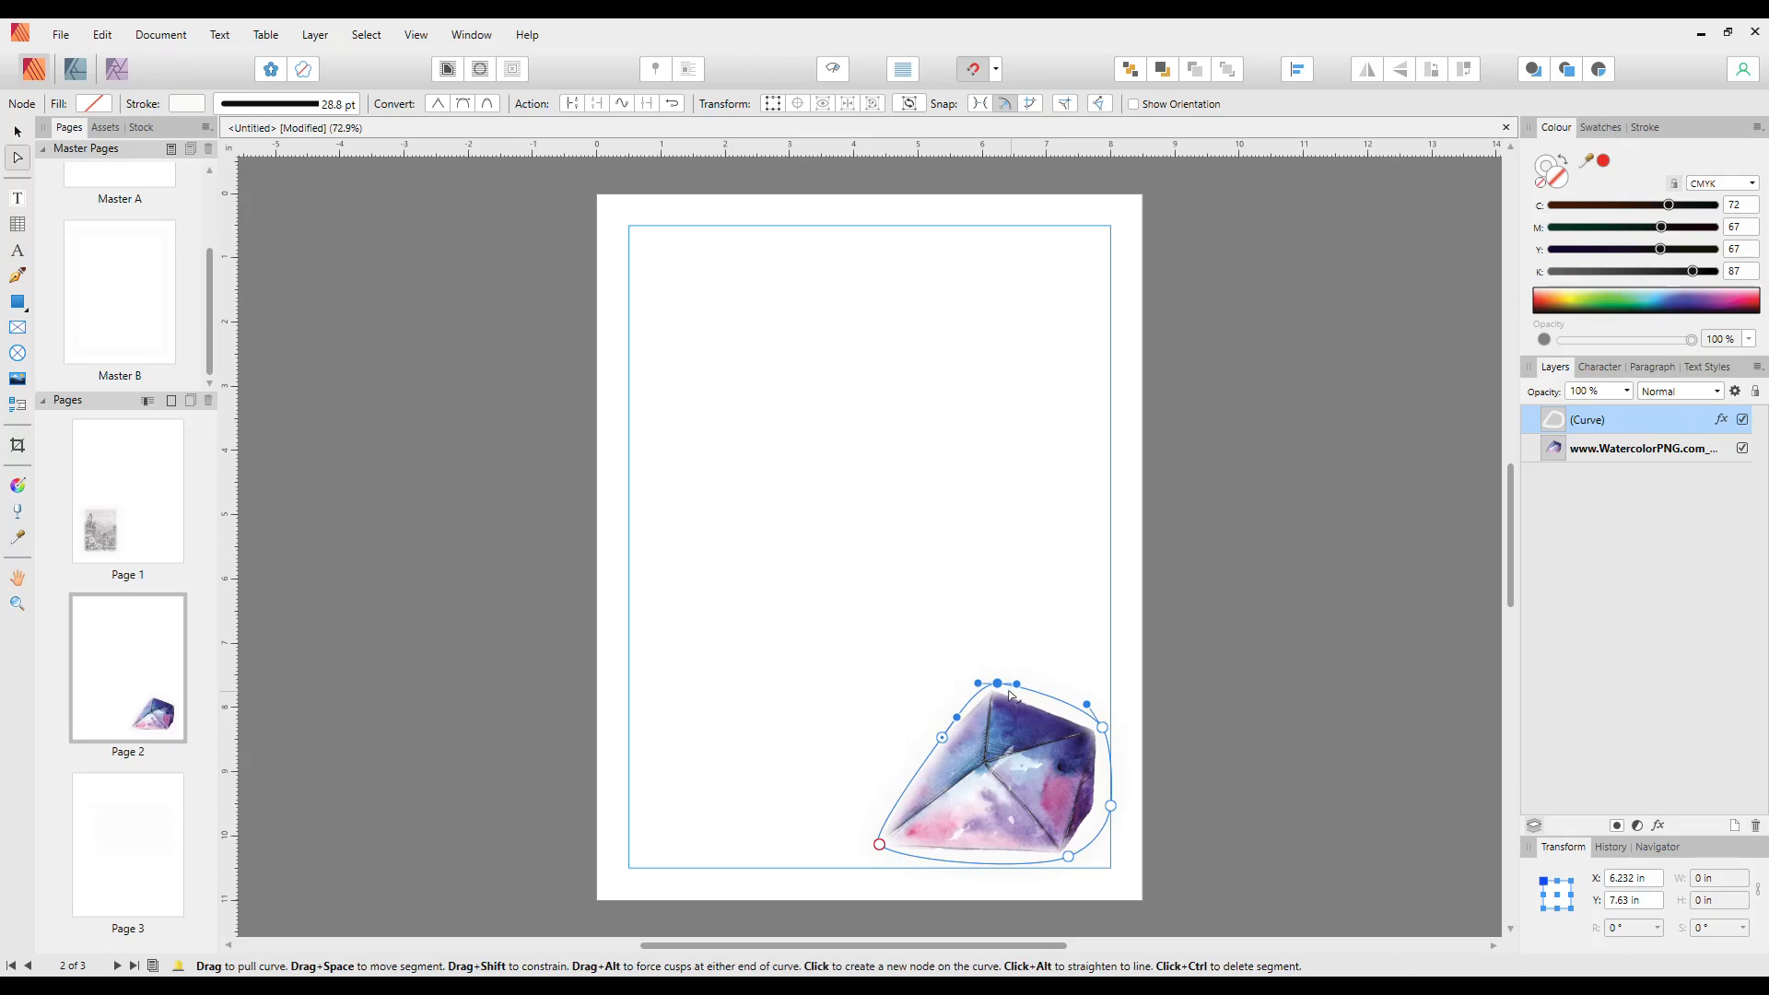
# - Move the blurred curve's nodes inward along the crystal's upper, right and lower edges for a tighter fade, and deselect the curve
pyautogui.moveTo(999, 687); pyautogui.dragTo(996, 693)
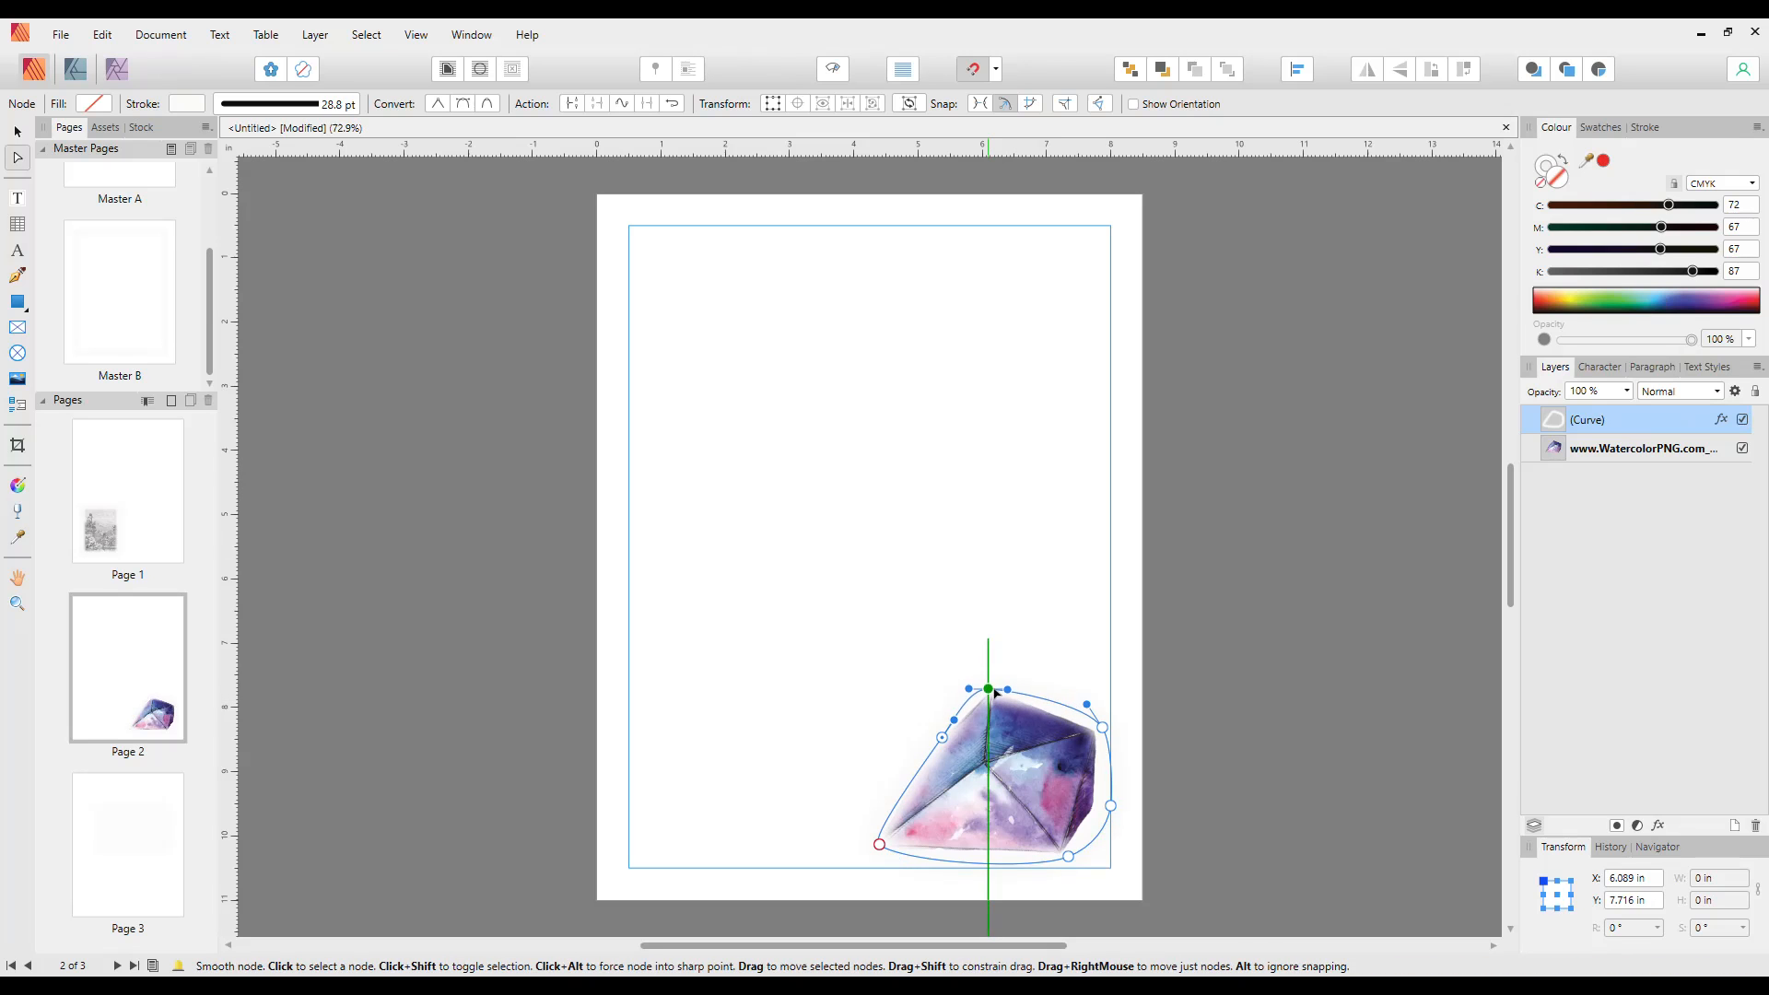
pyautogui.click(1105, 729)
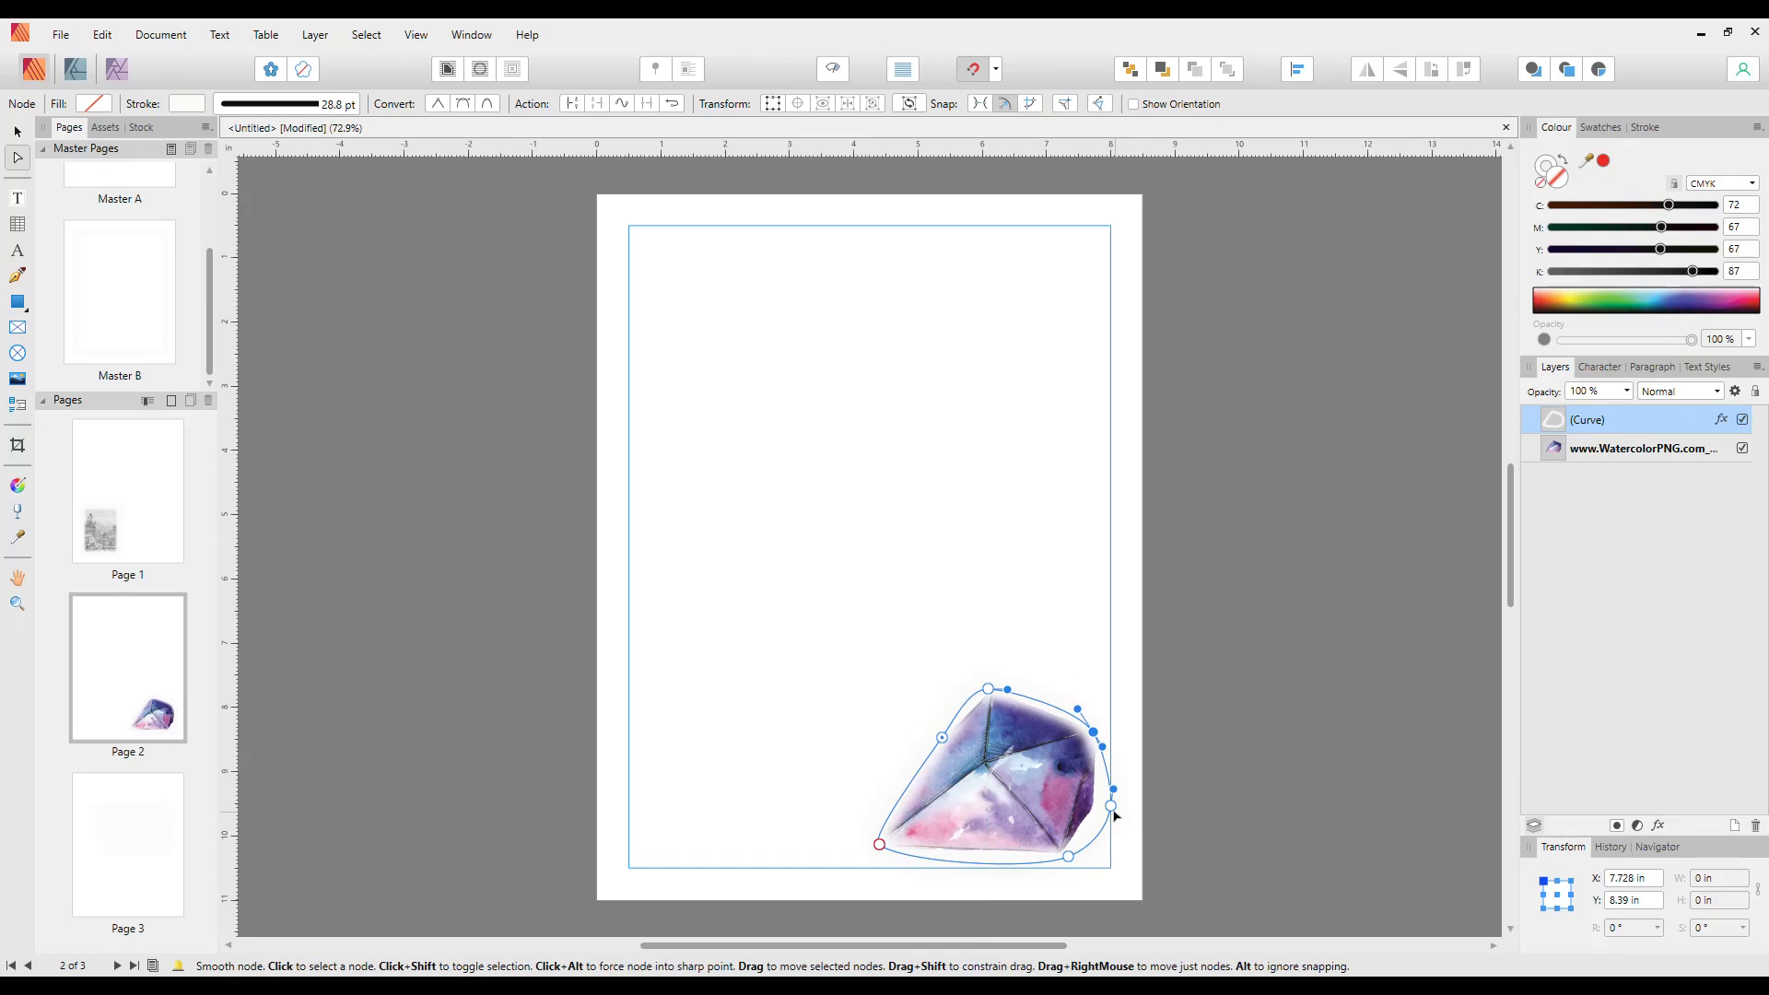
pyautogui.moveTo(1107, 807); pyautogui.dragTo(1058, 856)
pyautogui.moveTo(907, 863); pyautogui.dragTo(1011, 862)
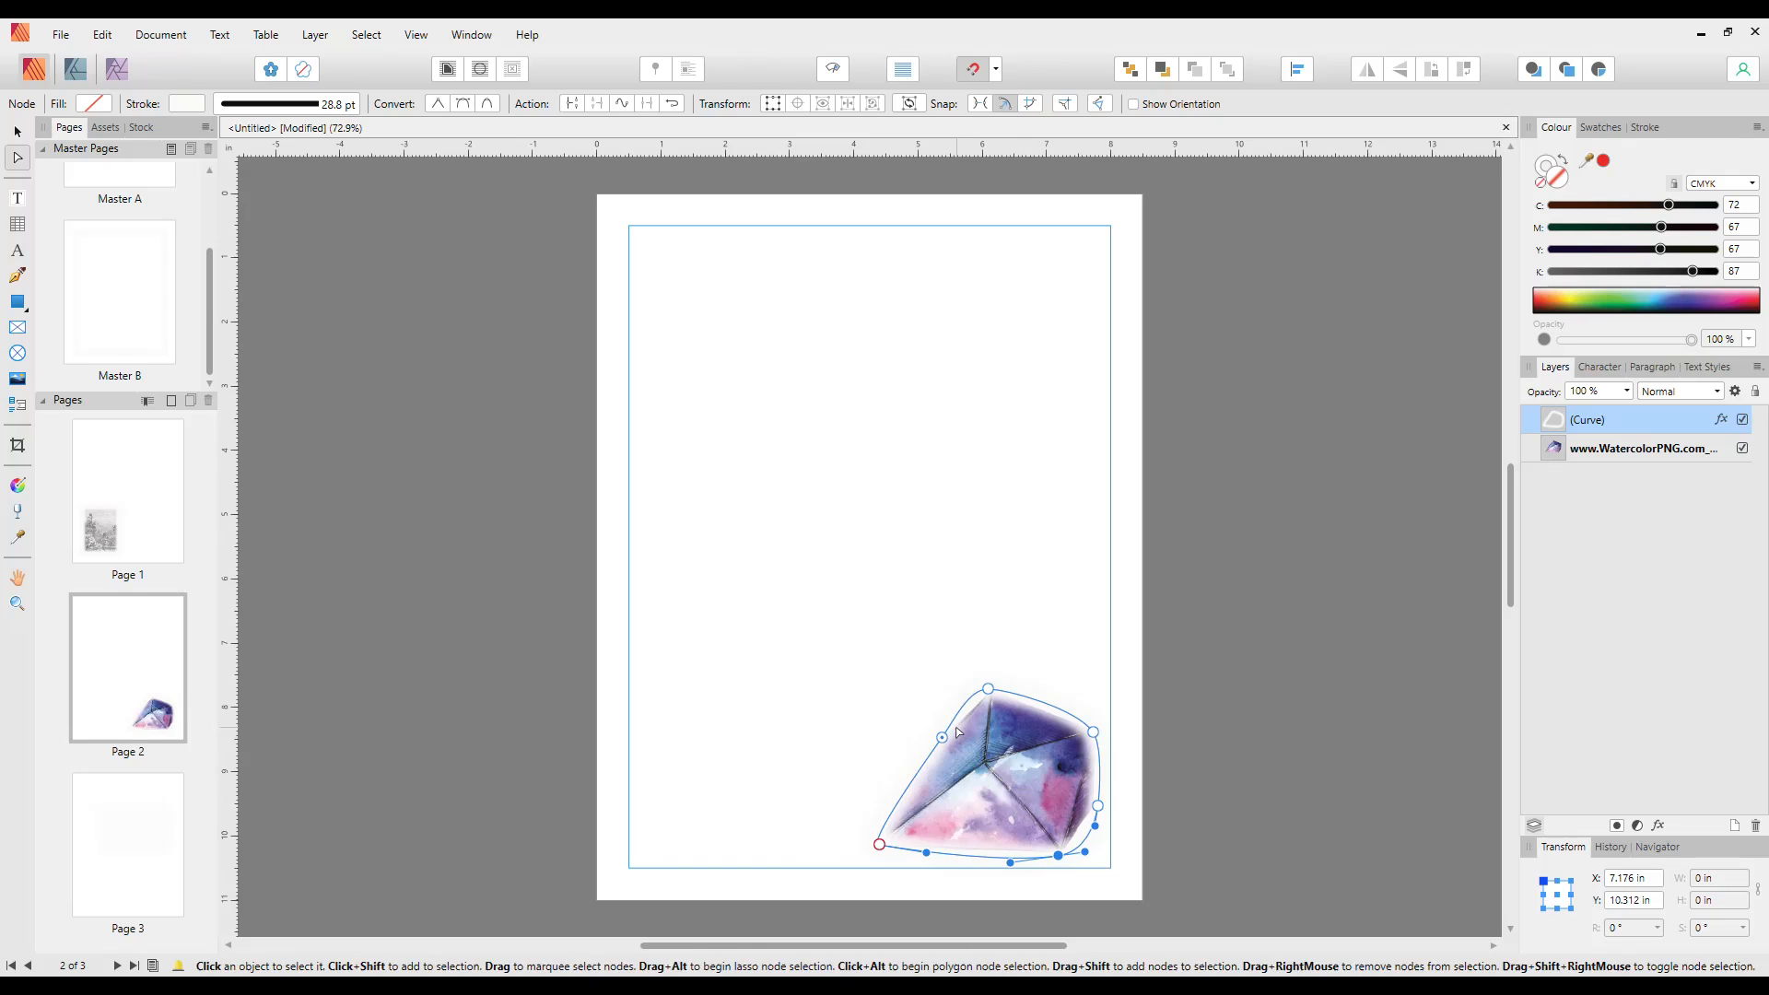
pyautogui.click(942, 737)
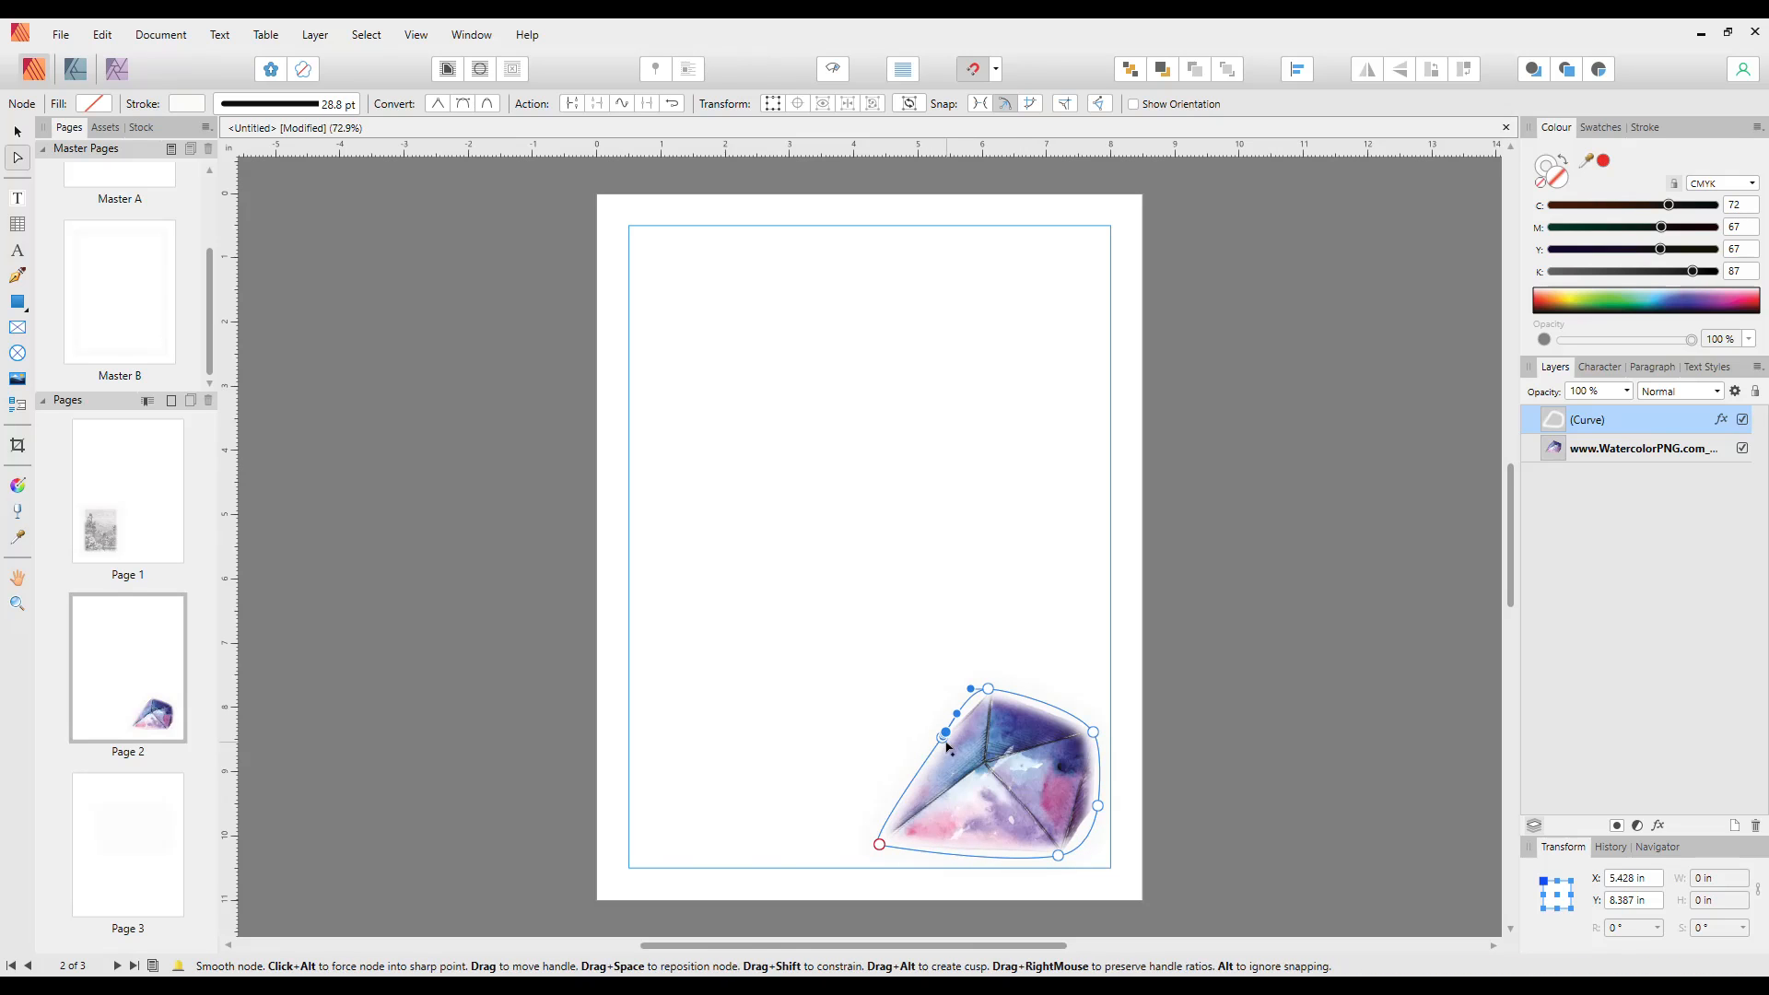
pyautogui.click(988, 691)
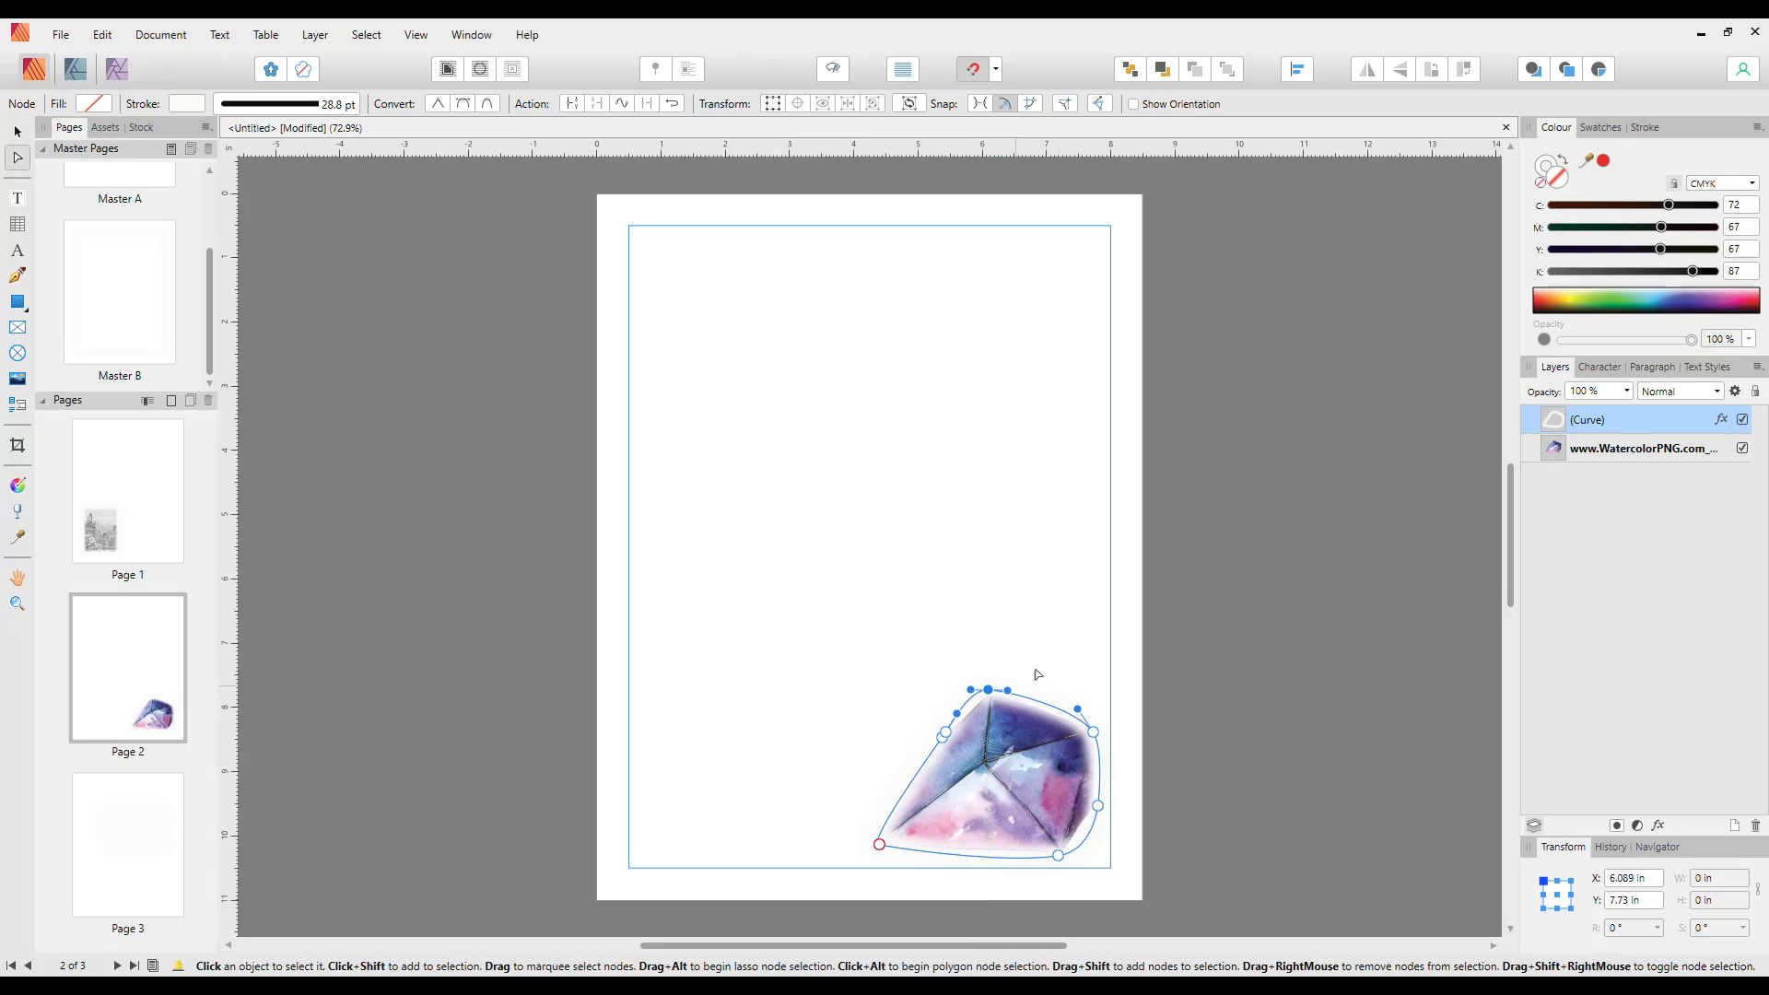
pyautogui.click(1078, 586)
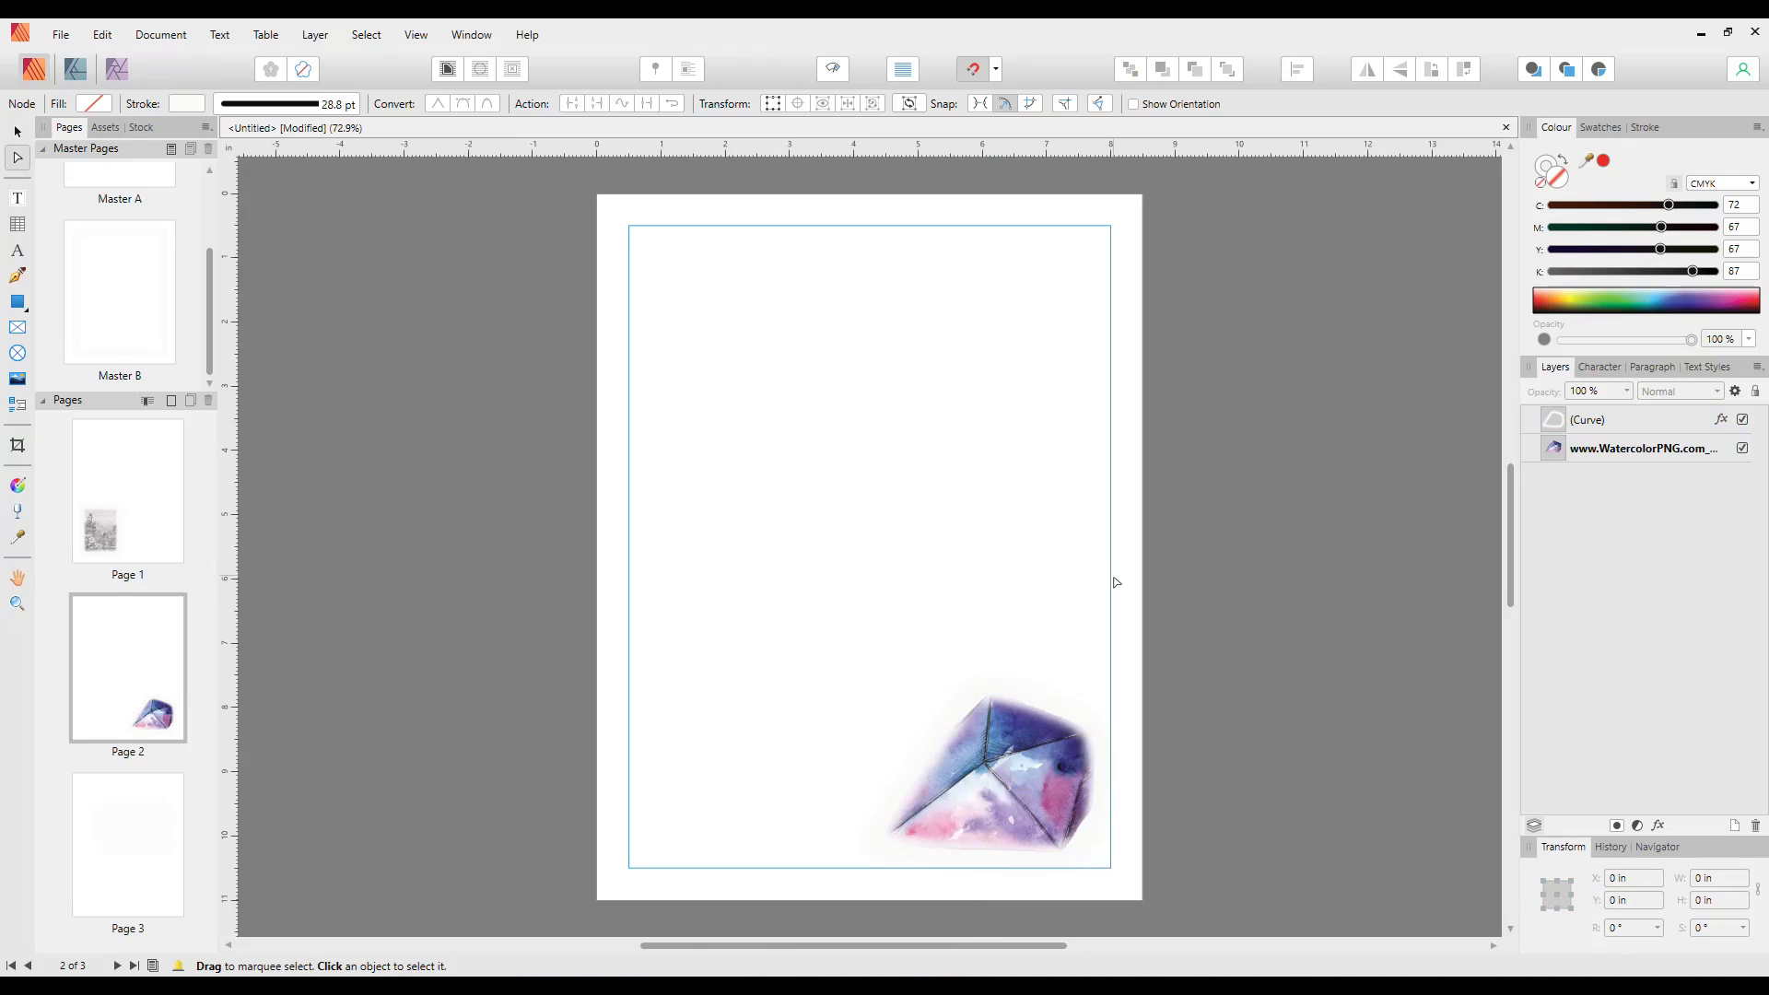